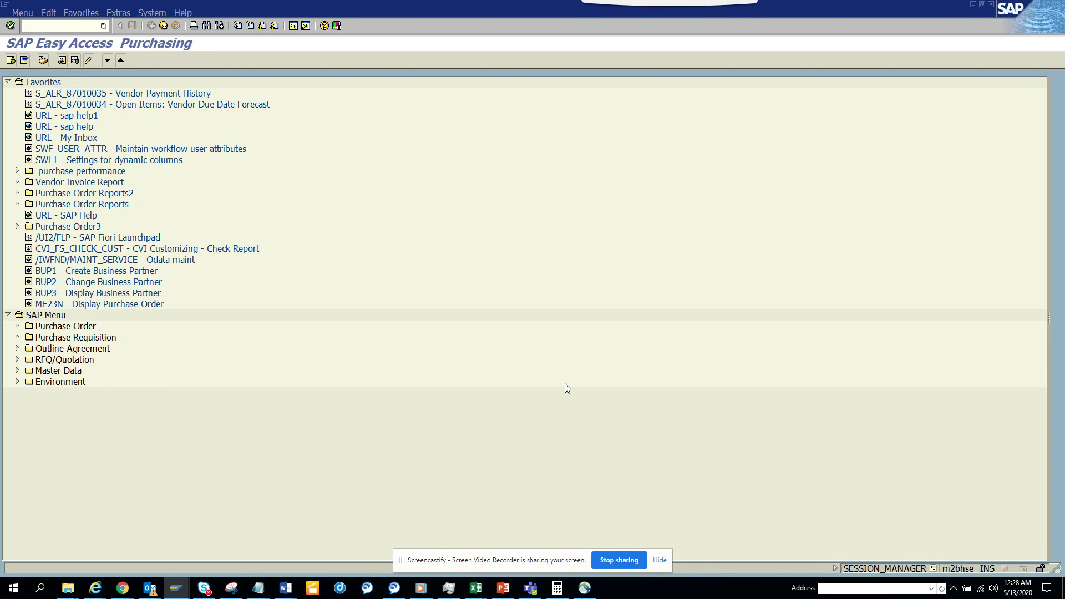
Open the Extended Computer Aided Test Tool with transaction SECATT.
{"action": "left_click", "coordinate": [565, 384]}
{"action": "left_click", "coordinate": [103, 25]}
{"action": "left_click", "coordinate": [86, 36]}
{"action": "left_click", "coordinate": [71, 25]}
{"action": "key", "text": "Return"}
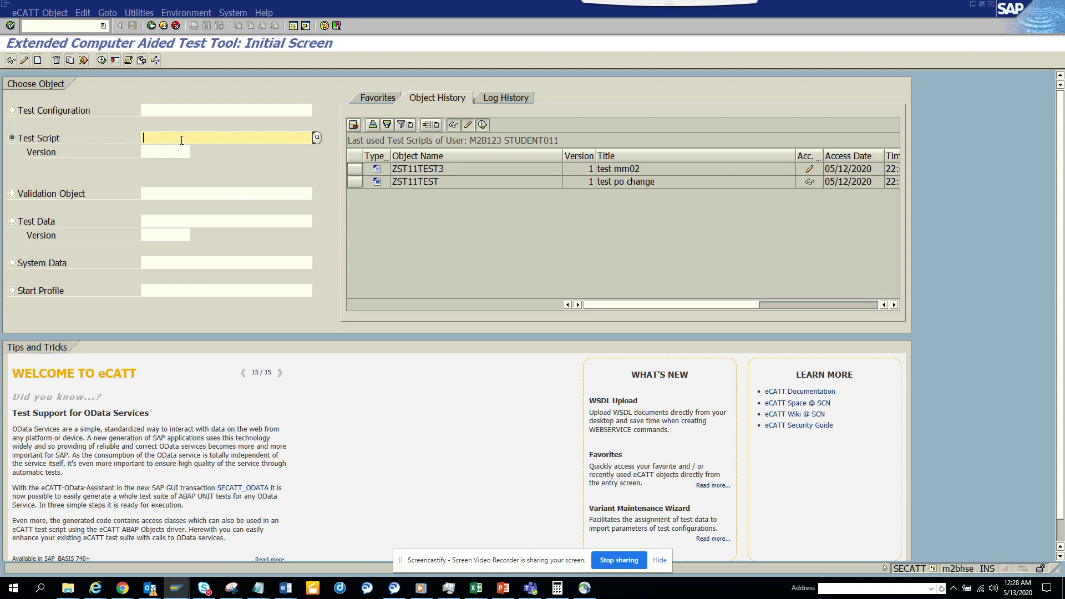
Create a new test script named ZST11TEST2.
{"action": "left_click", "coordinate": [184, 140]}
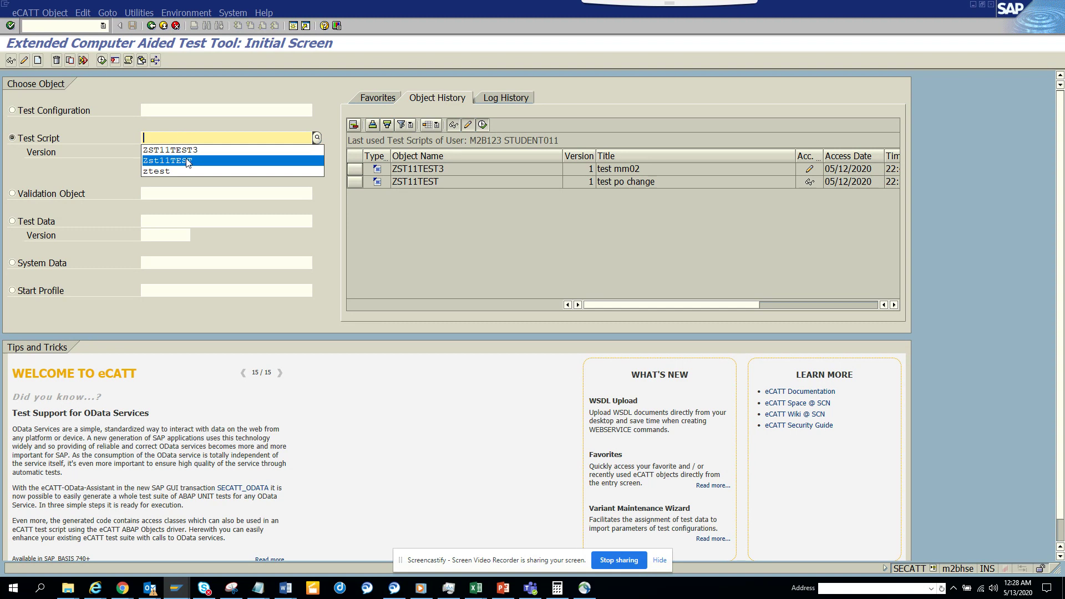
{"action": "left_click", "coordinate": [187, 161]}
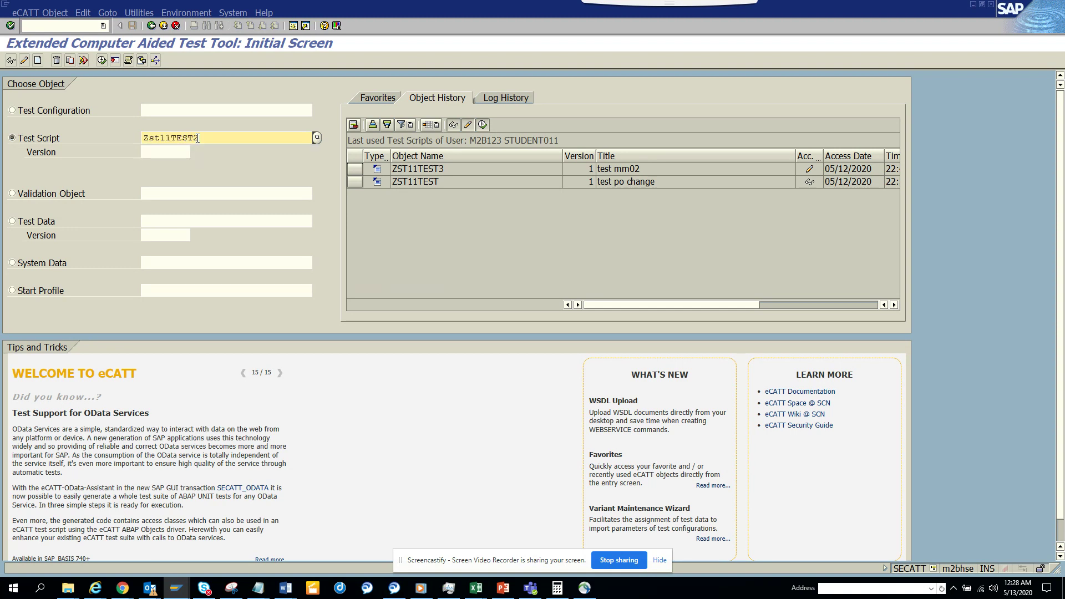
{"action": "left_click", "coordinate": [38, 60]}
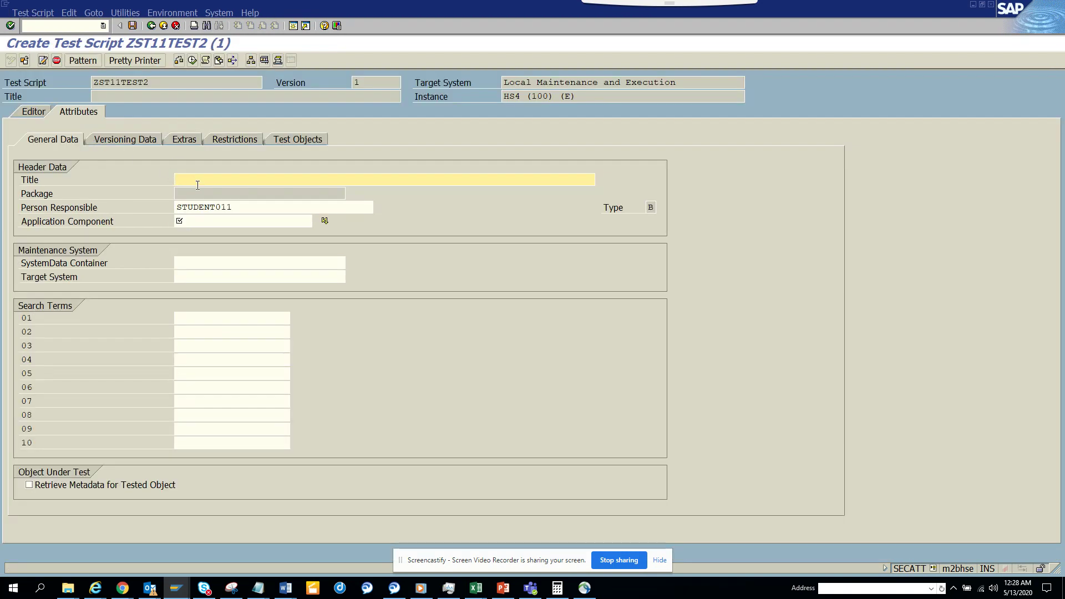
Title the test script "Update Material Master" and set its application component to CA.
{"action": "type", "text": "Update Material M"}
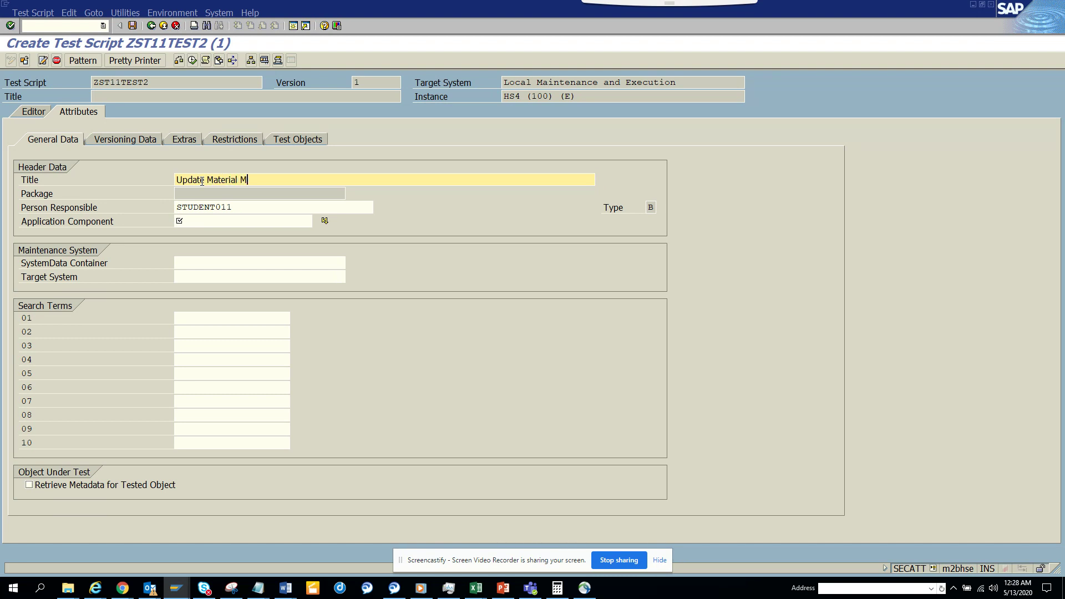
{"action": "type", "text": "aster"}
{"action": "left_click", "coordinate": [220, 225]}
{"action": "key", "text": "Return"}
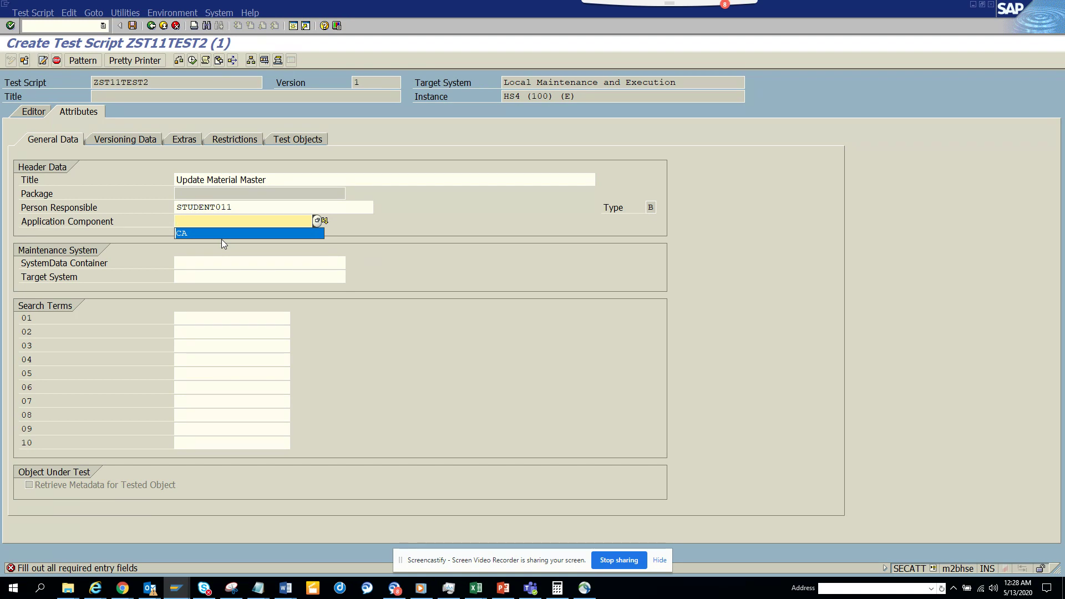
{"action": "key", "text": "Escape"}
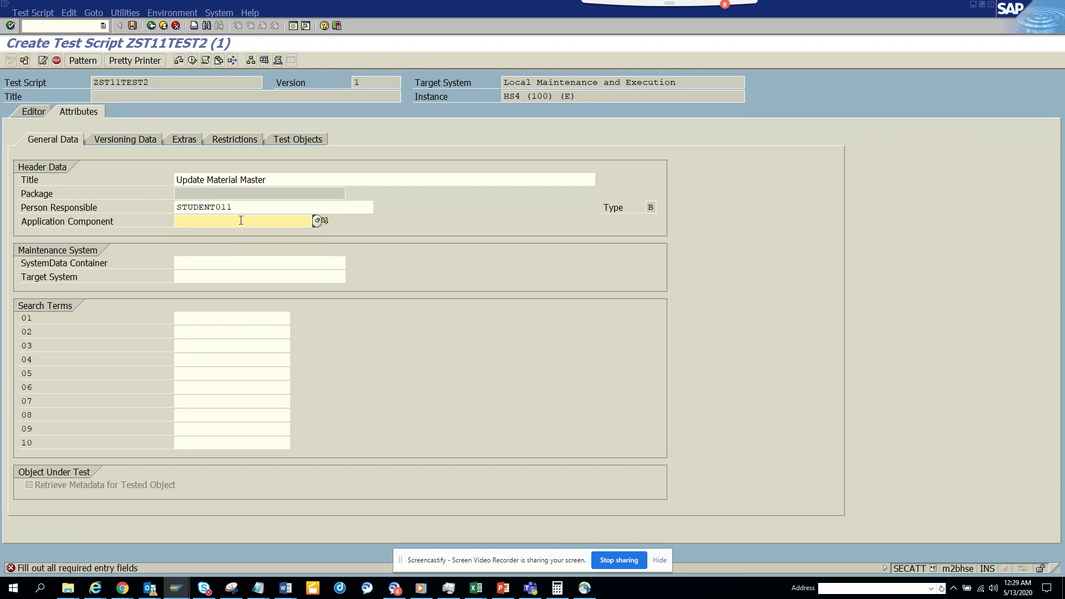
{"action": "left_click", "coordinate": [241, 220]}
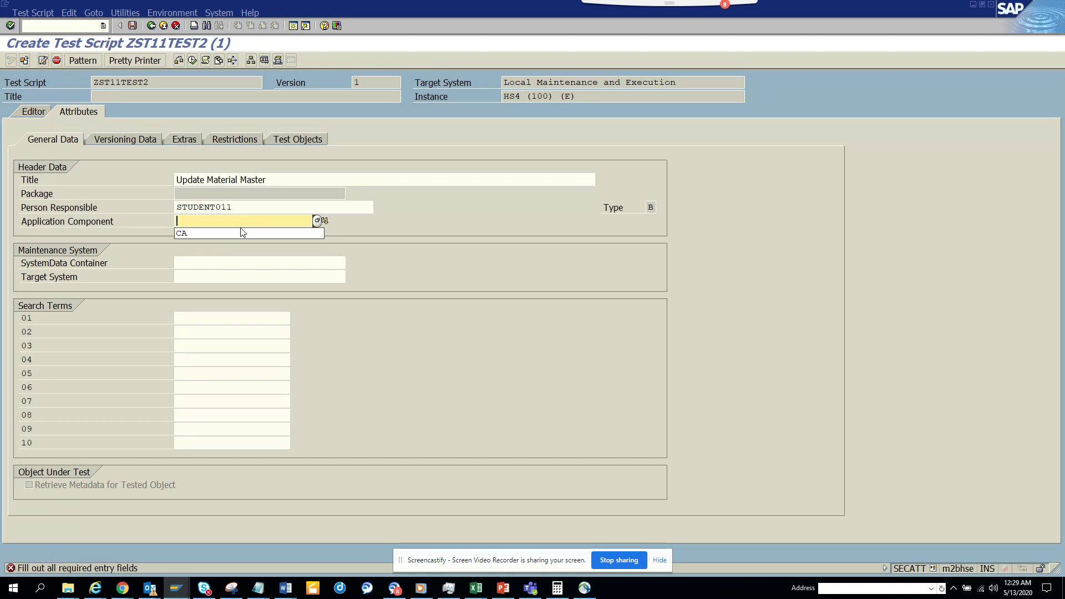
{"action": "left_click", "coordinate": [241, 232]}
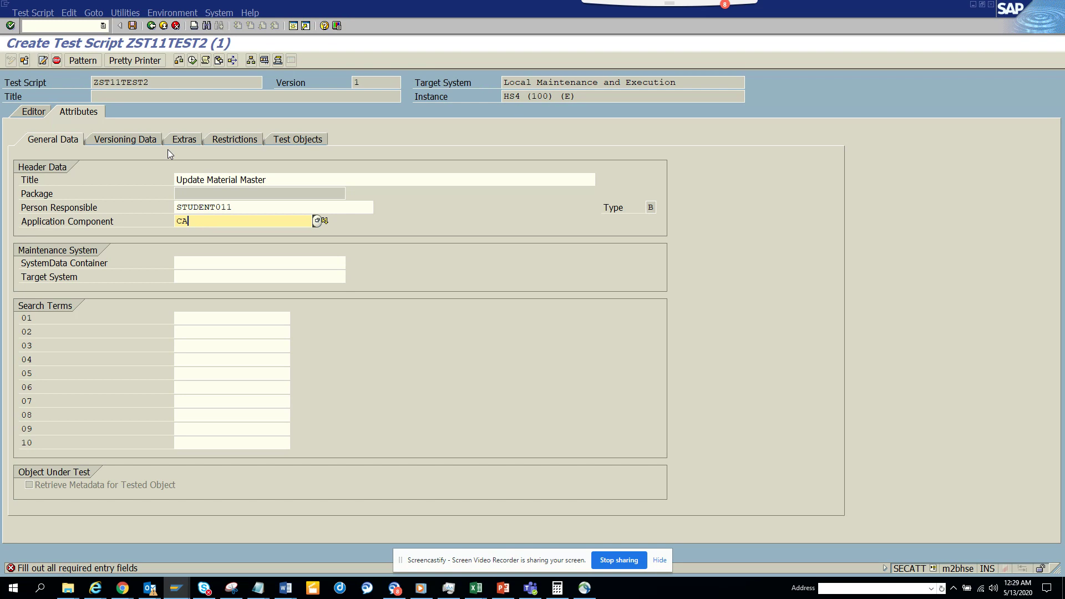
Set up a pattern for the script with group UI Control, command TCD (Record) and transaction MM02.
{"action": "left_click", "coordinate": [82, 61]}
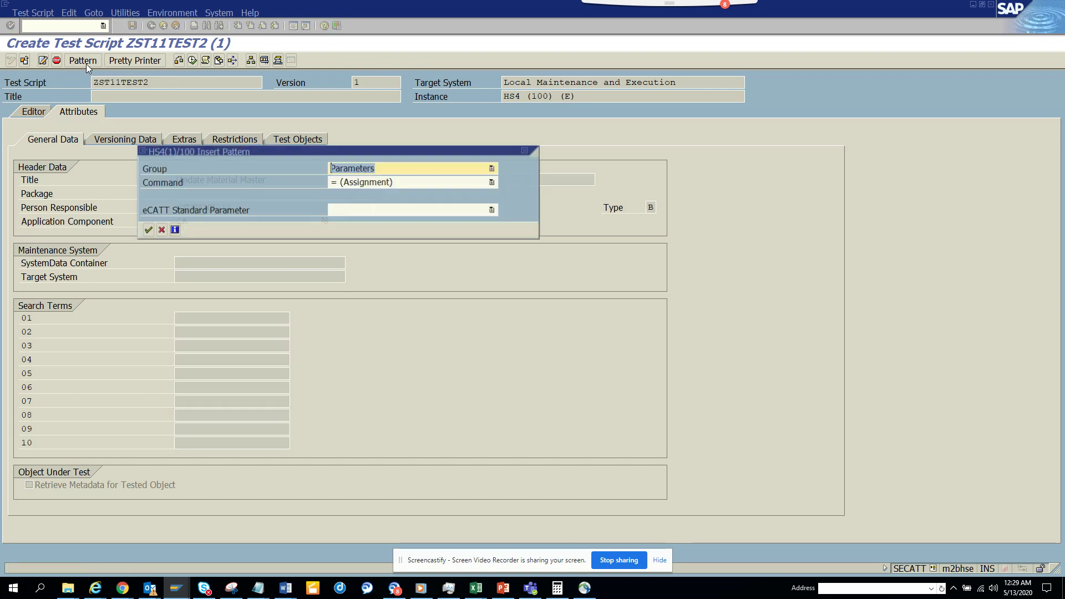
{"action": "left_click", "coordinate": [494, 168]}
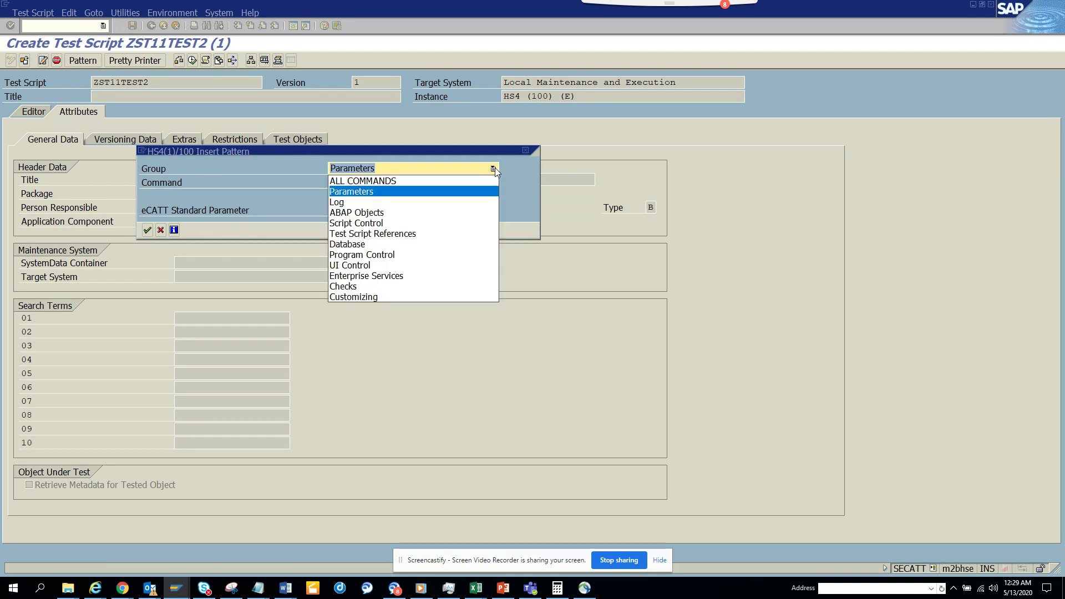
{"action": "left_click", "coordinate": [469, 265]}
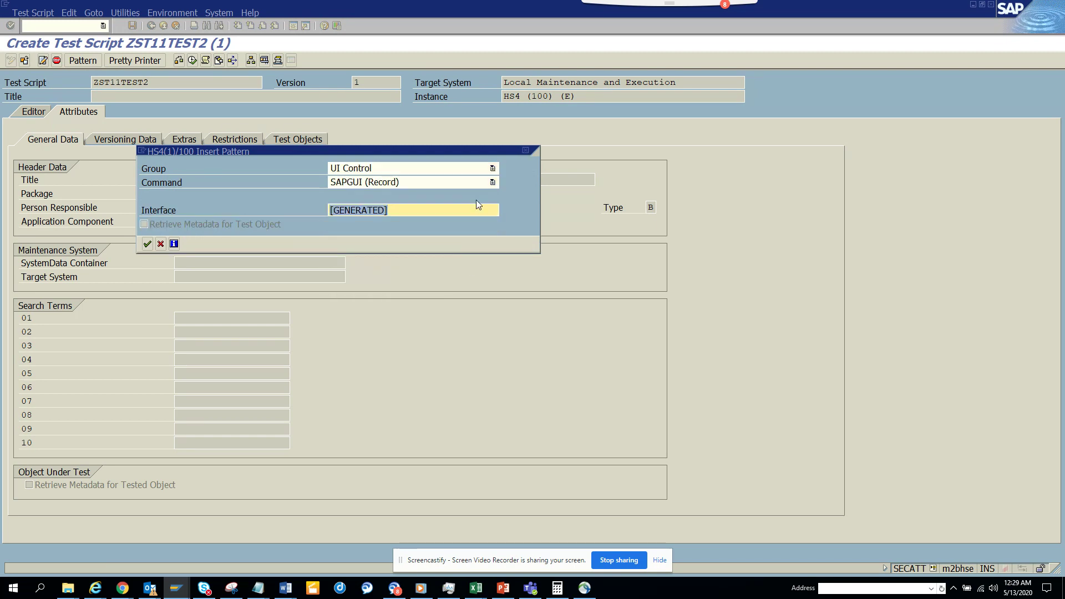
{"action": "left_click", "coordinate": [492, 182]}
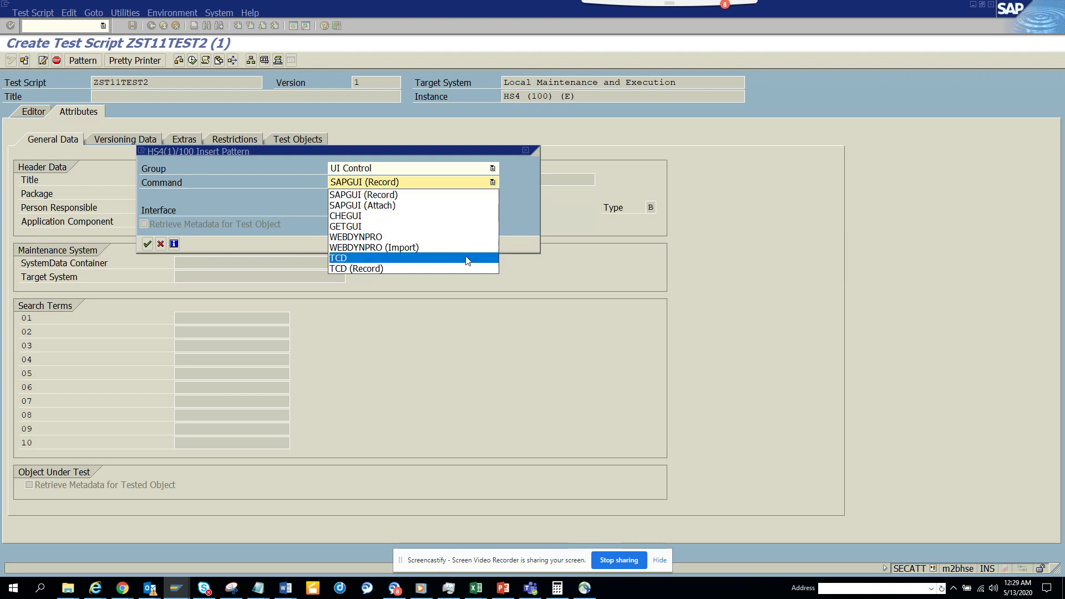
{"action": "left_click", "coordinate": [464, 270]}
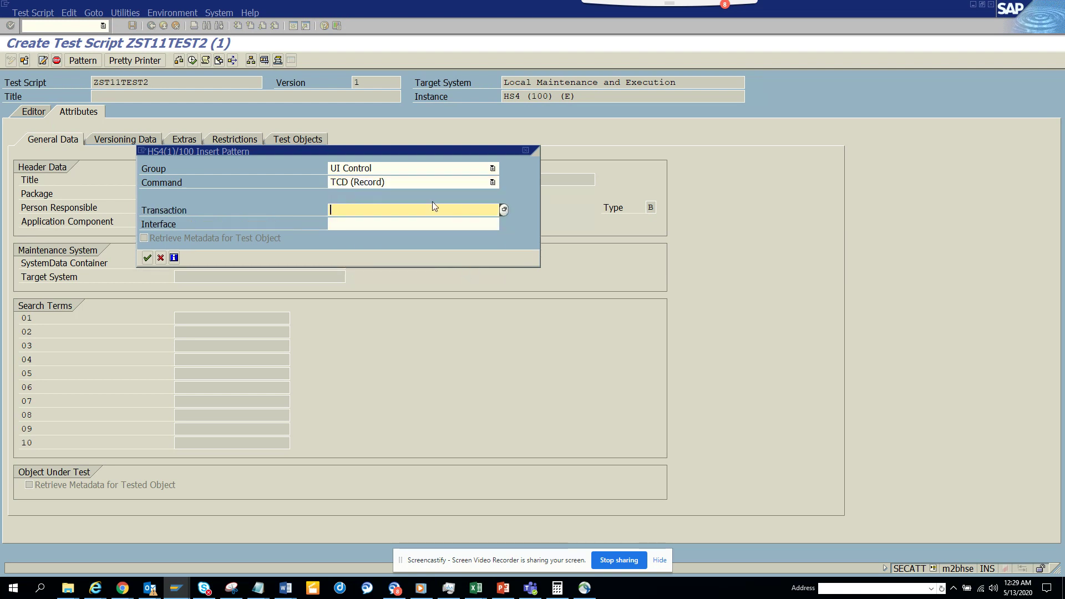
{"action": "type", "text": "mm02"}
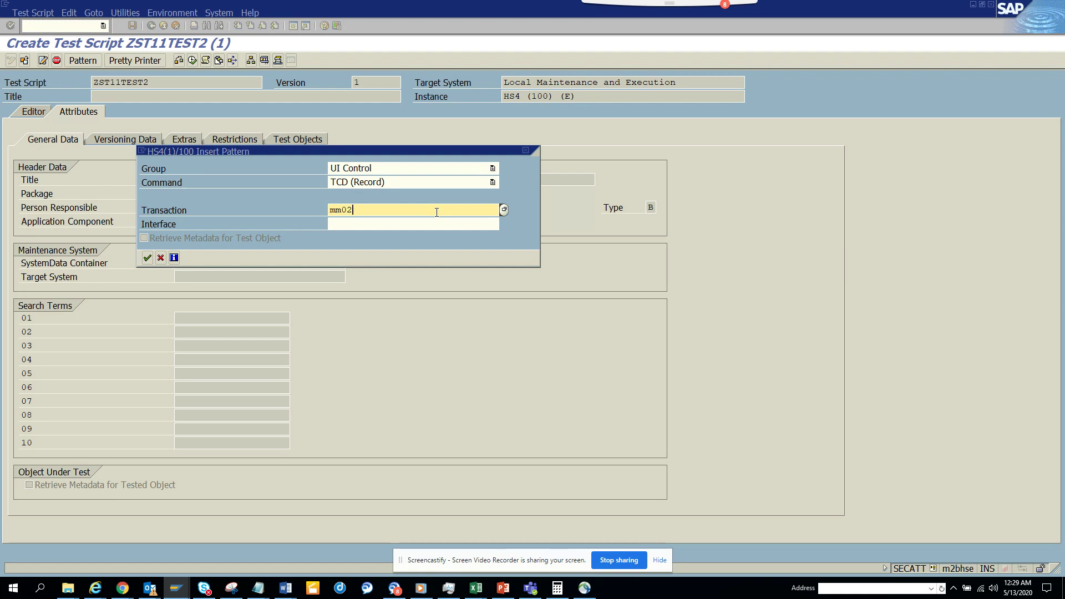
{"action": "left_click", "coordinate": [146, 261]}
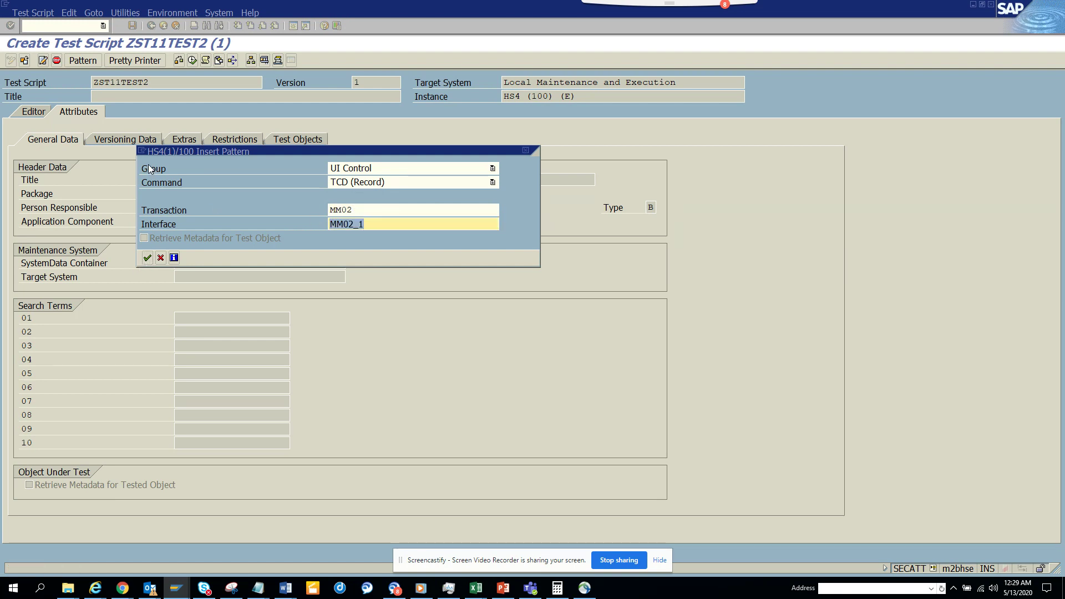
In a new session, list the entries of table MARA with transaction SE16 and view the record of material 3.
{"action": "left_click", "coordinate": [142, 150]}
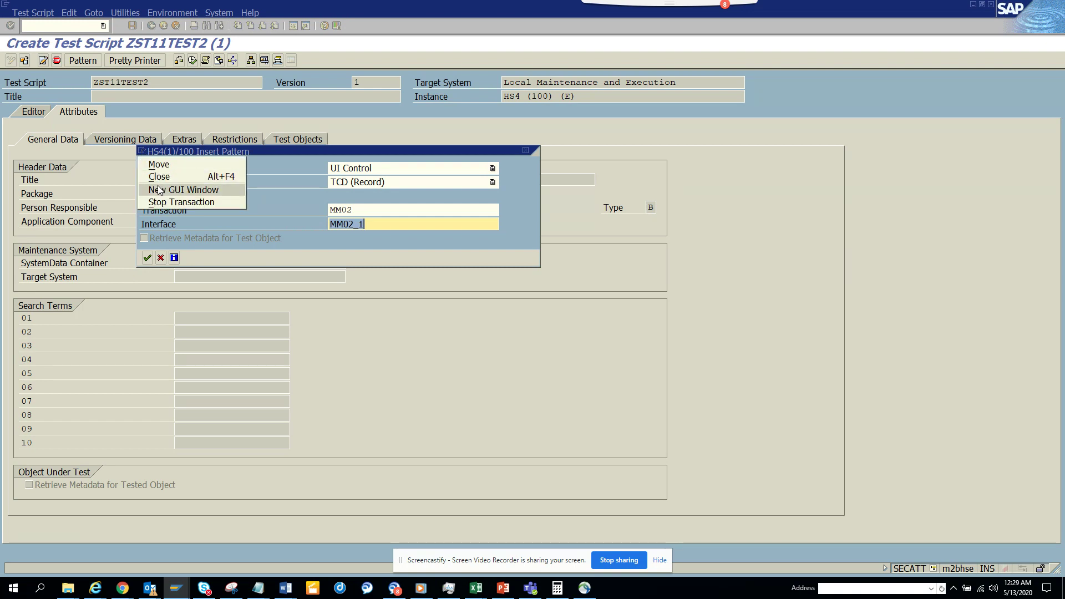
{"action": "left_click", "coordinate": [158, 186]}
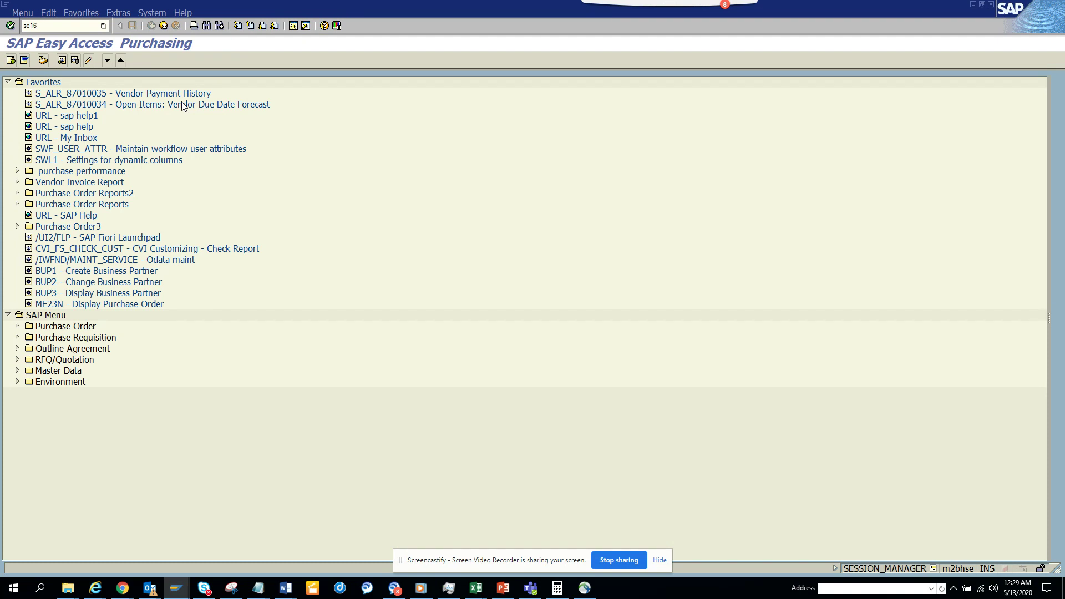
{"action": "key", "text": "Return"}
{"action": "type", "text": "mara"}
{"action": "key", "text": "Return"}
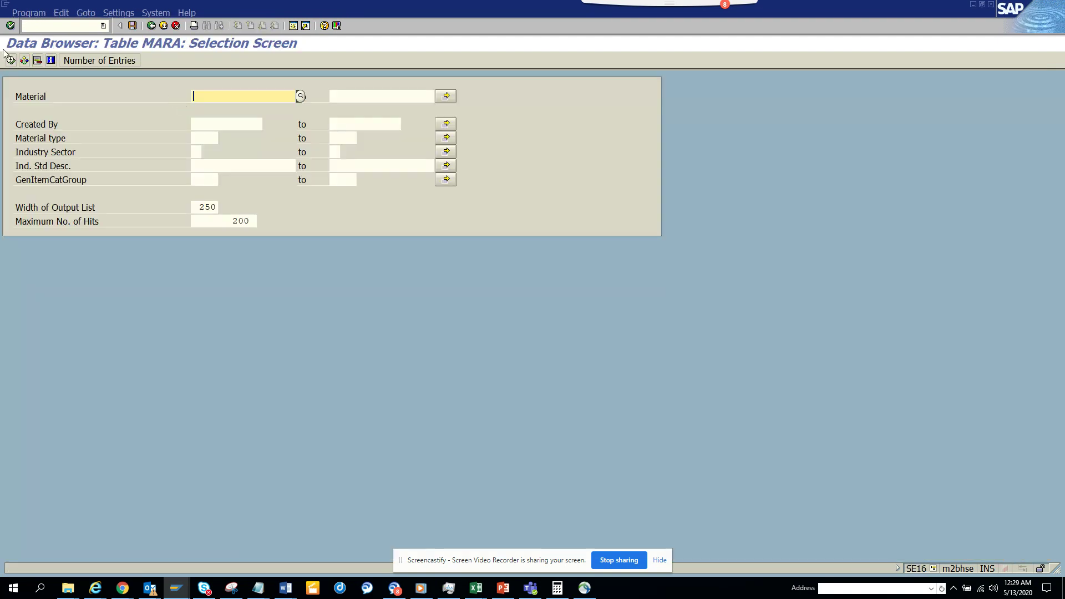
{"action": "left_click", "coordinate": [11, 59]}
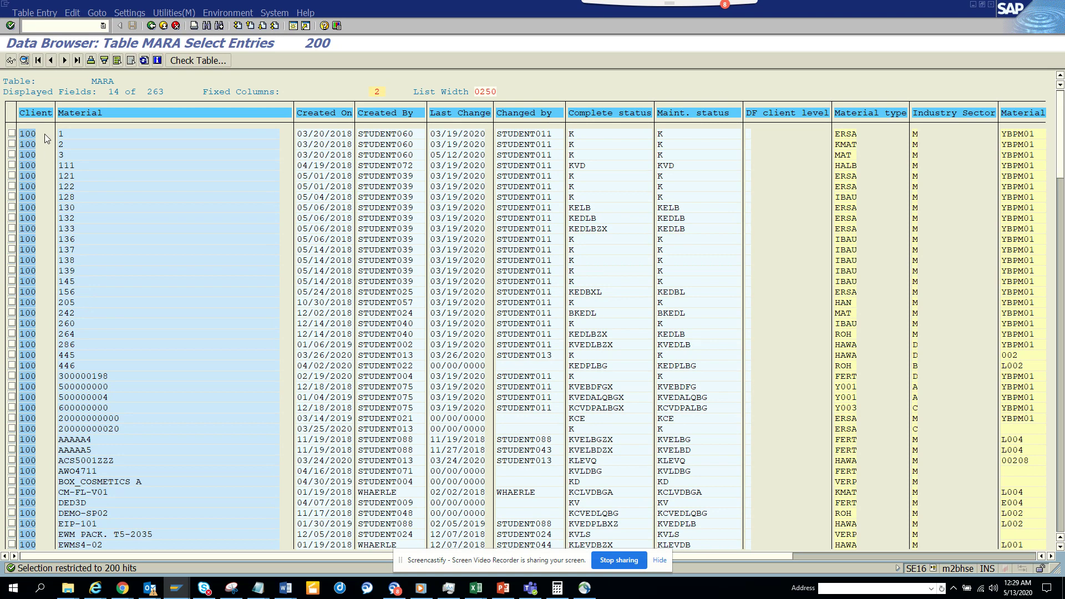
{"action": "double_click", "coordinate": [63, 156]}
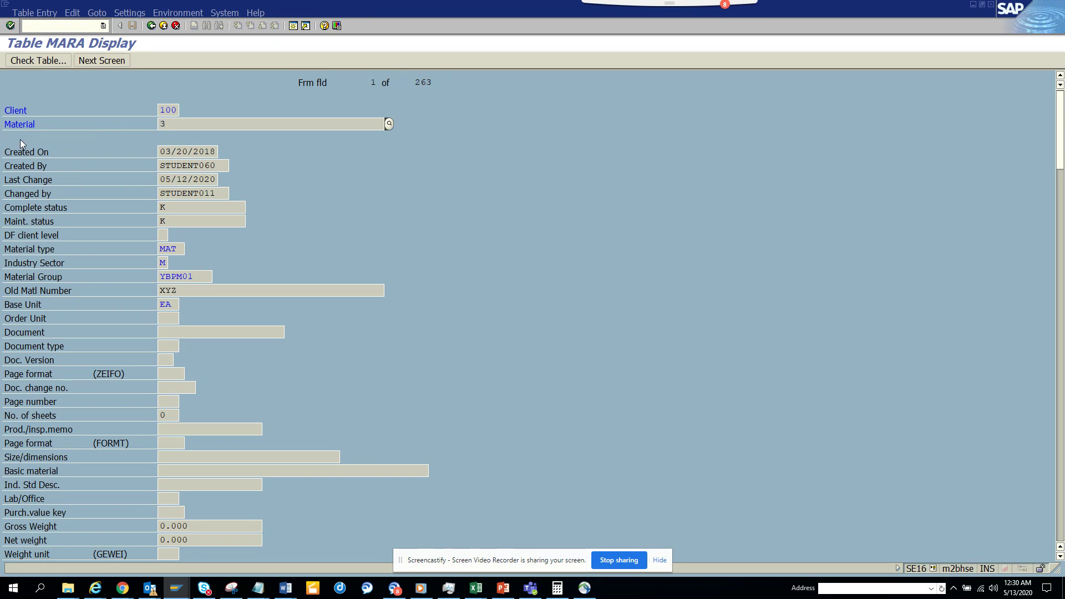
{"action": "left_click", "coordinate": [153, 26]}
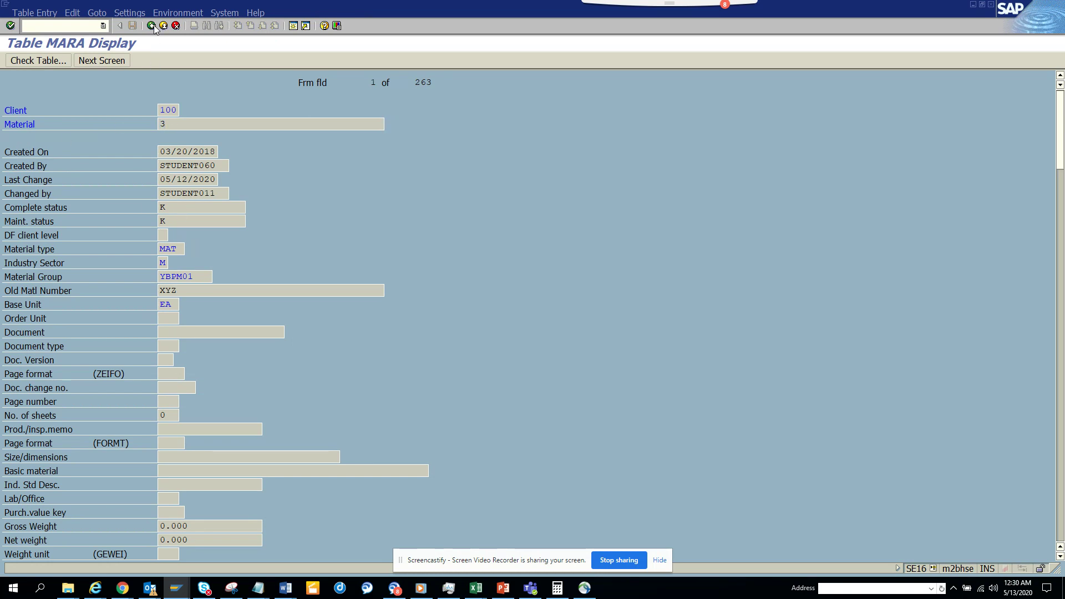
Open the column selection for the MARA list, deselect all fields and select only the material field MATNR.
{"action": "left_click", "coordinate": [121, 13]}
{"action": "mouse_move", "coordinate": [166, 25]}
{"action": "left_click", "coordinate": [267, 37]}
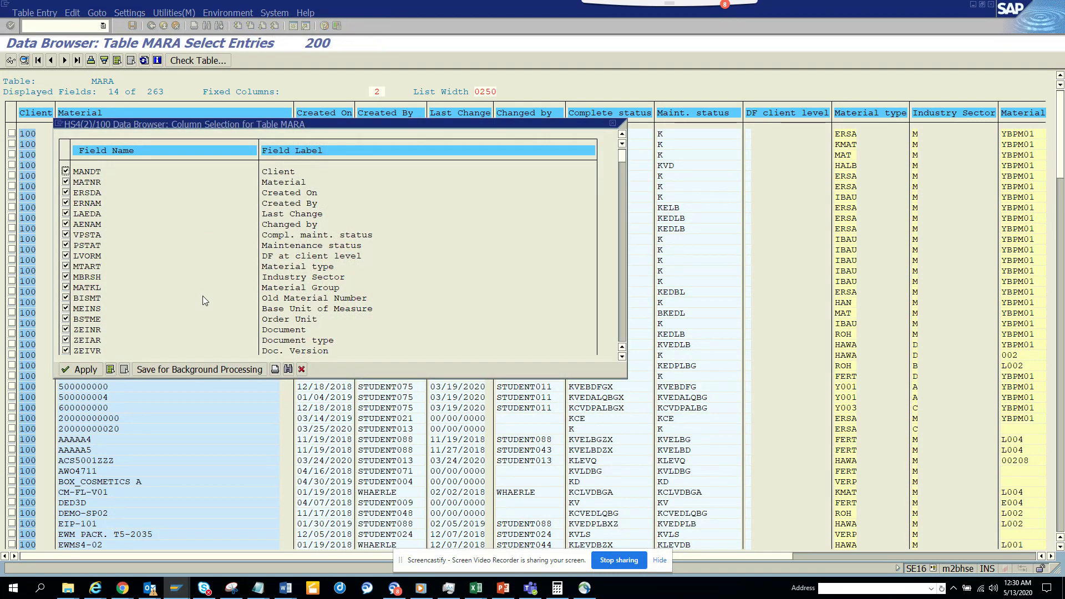
{"action": "left_click", "coordinate": [123, 370]}
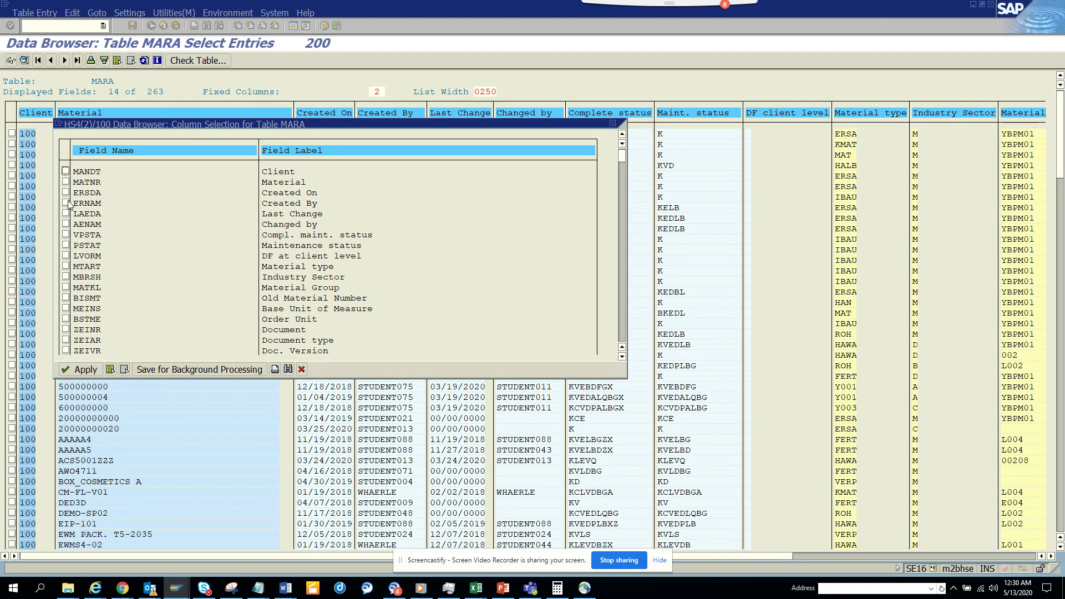
{"action": "left_click", "coordinate": [65, 182]}
Find "descr" among the fields and add the material description field MAKTX to the columns.
{"action": "left_click", "coordinate": [288, 369]}
{"action": "type", "text": "descr"}
{"action": "key", "text": "Return"}
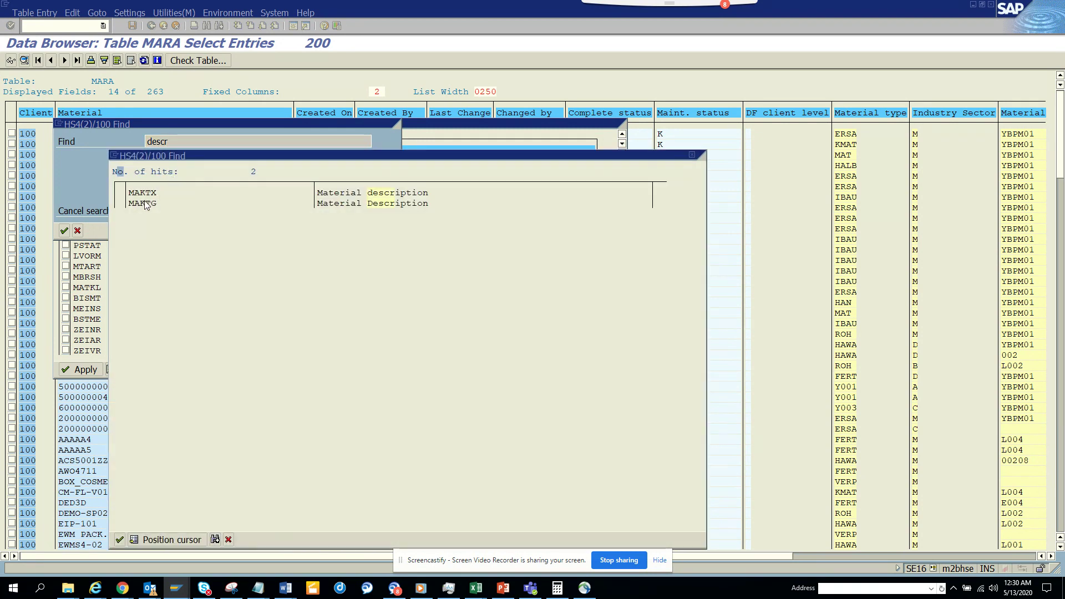
{"action": "double_click", "coordinate": [154, 194]}
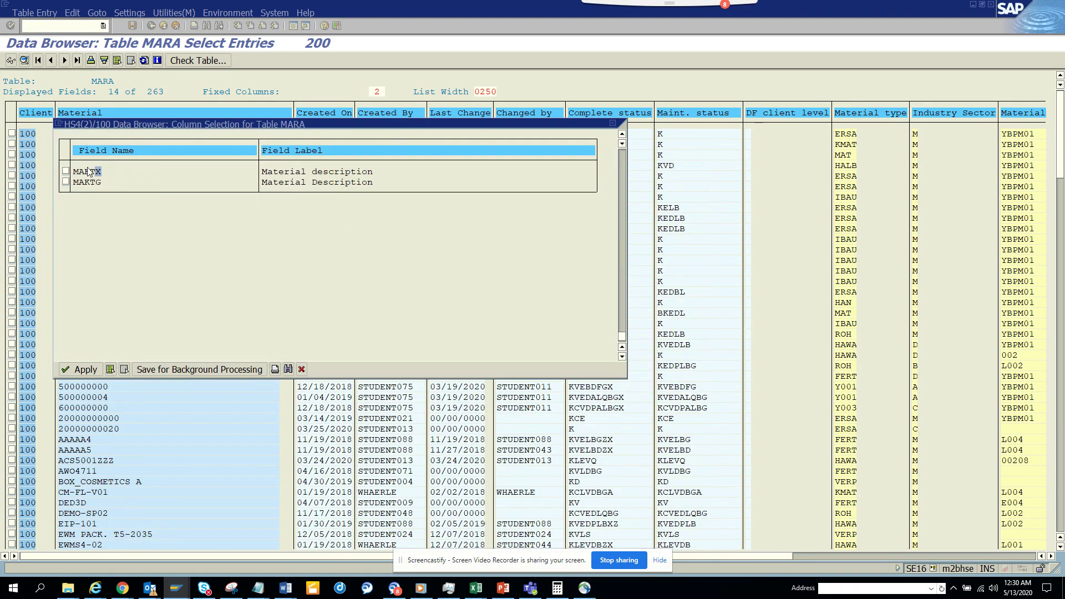
{"action": "left_click", "coordinate": [66, 171]}
Find "old" among the fields, add the old material number field BISMT and apply the column selection.
{"action": "left_click", "coordinate": [288, 369]}
{"action": "type", "text": "old"}
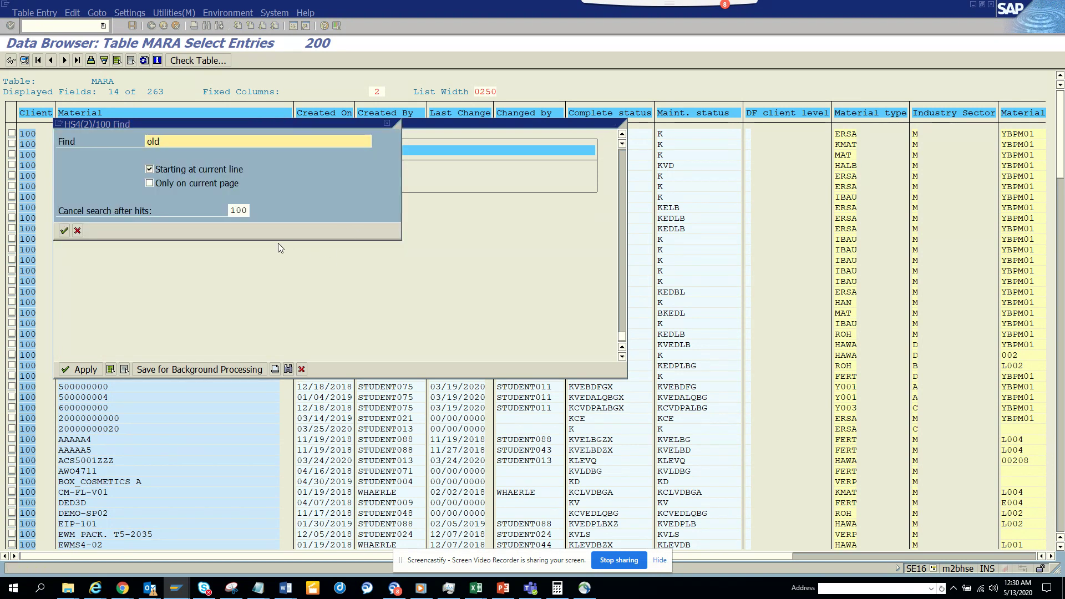
{"action": "left_click", "coordinate": [201, 169]}
{"action": "key", "text": "Return"}
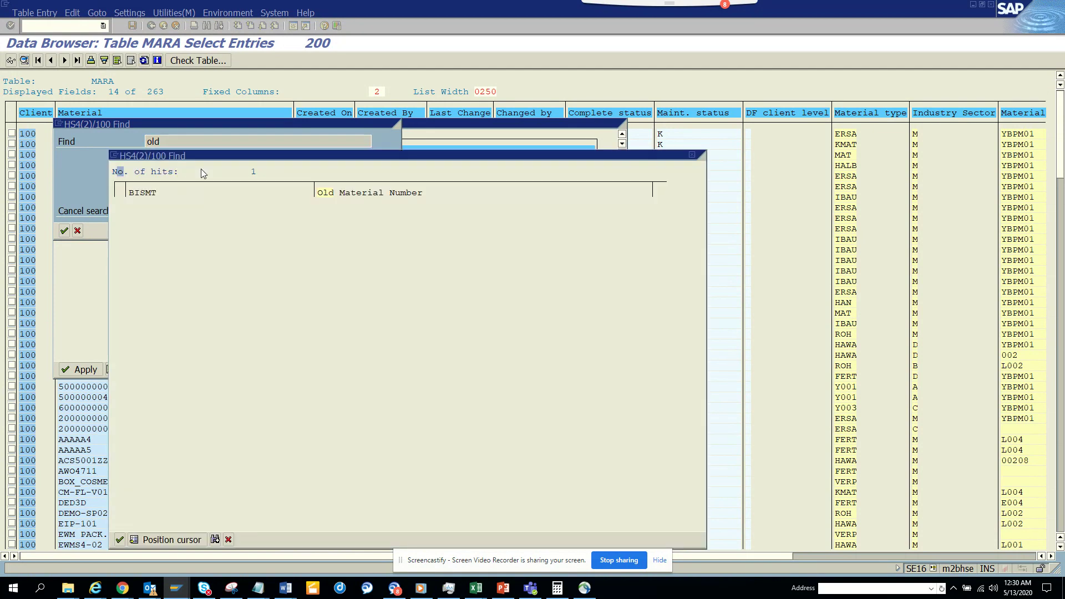
{"action": "double_click", "coordinate": [145, 190]}
{"action": "left_click", "coordinate": [66, 171]}
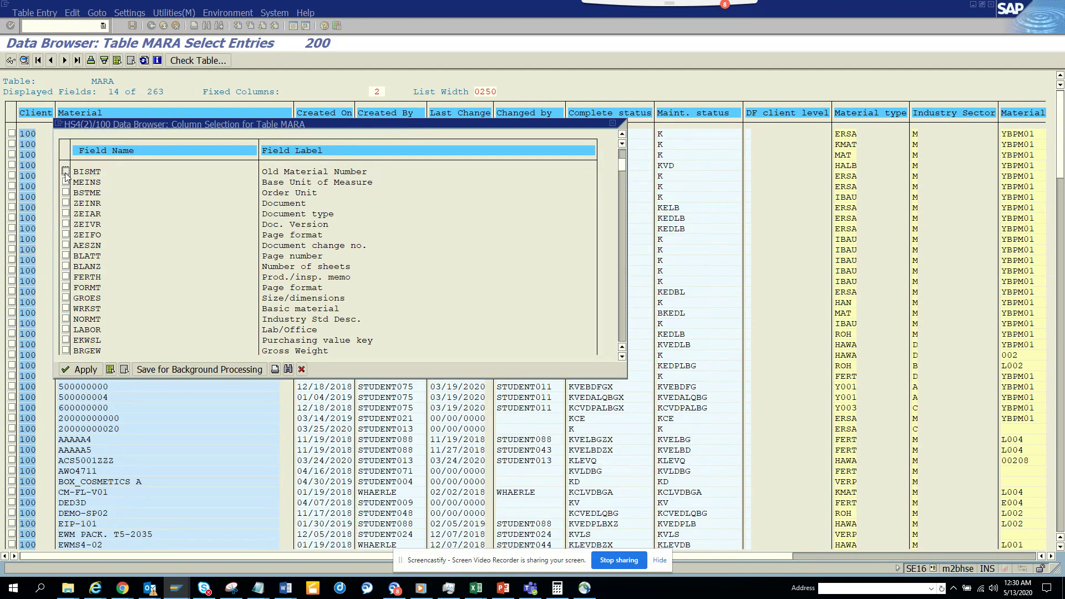
{"action": "left_click", "coordinate": [82, 369]}
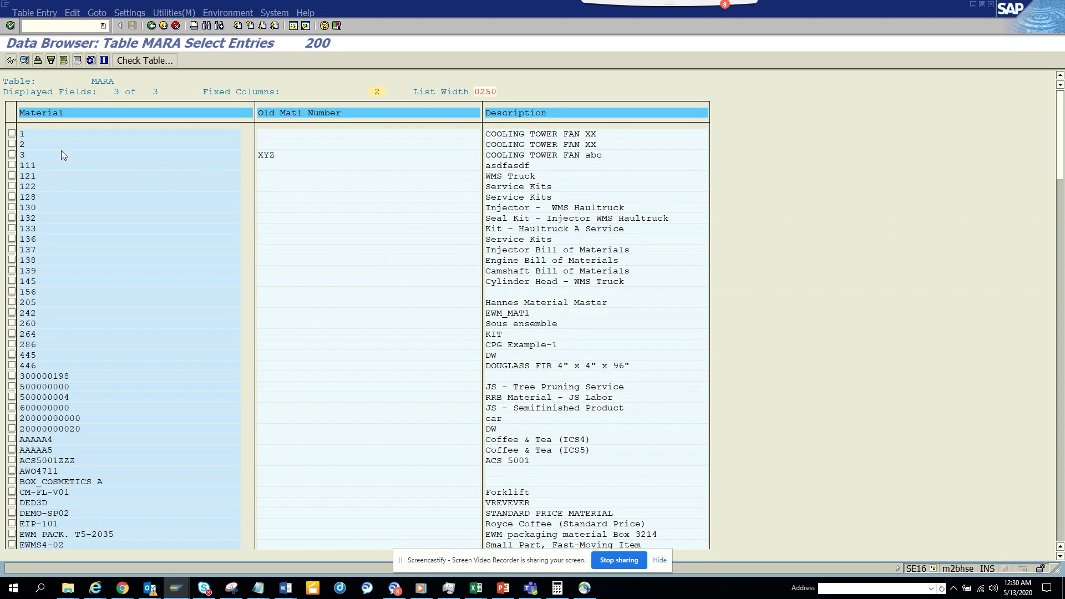
Return to the test script session, start the MM02 recording and open material 3 in the Basic Data 1 view.
{"action": "key", "text": "alt+Tab"}
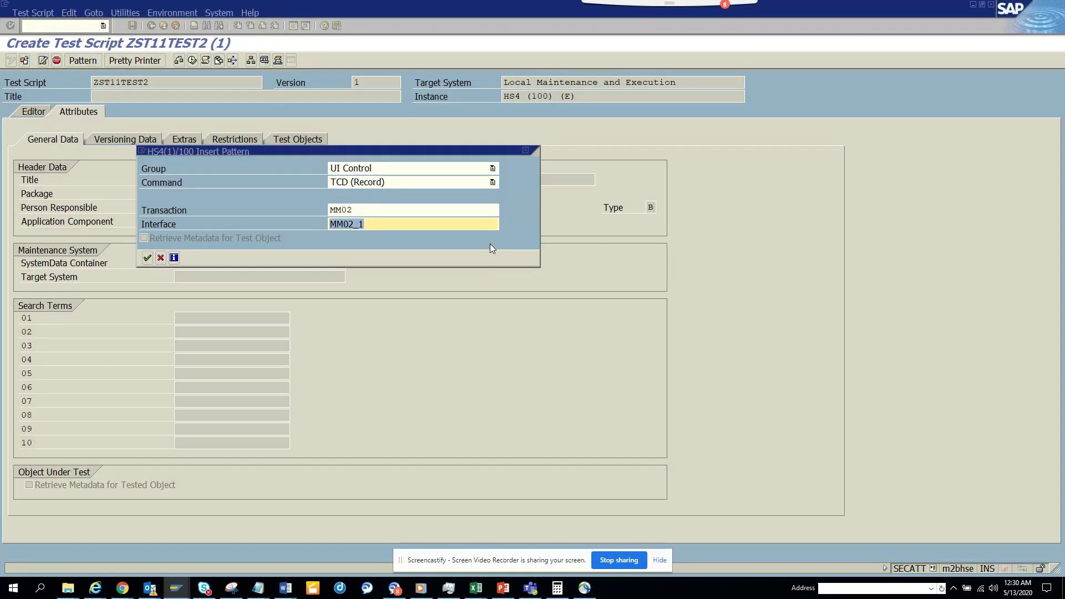
{"action": "left_click", "coordinate": [147, 258]}
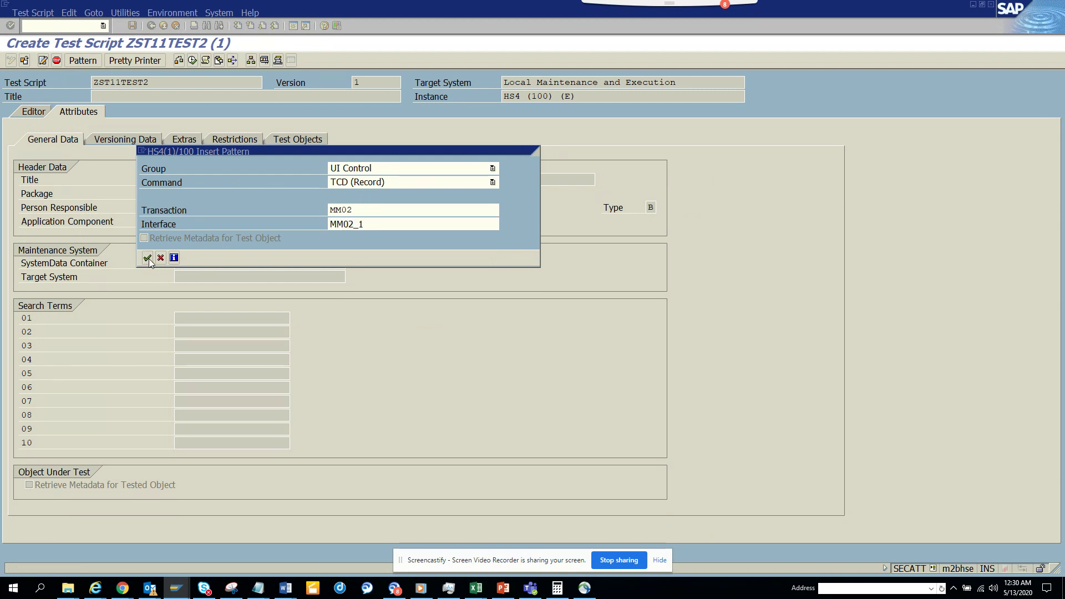
{"action": "type", "text": "3"}
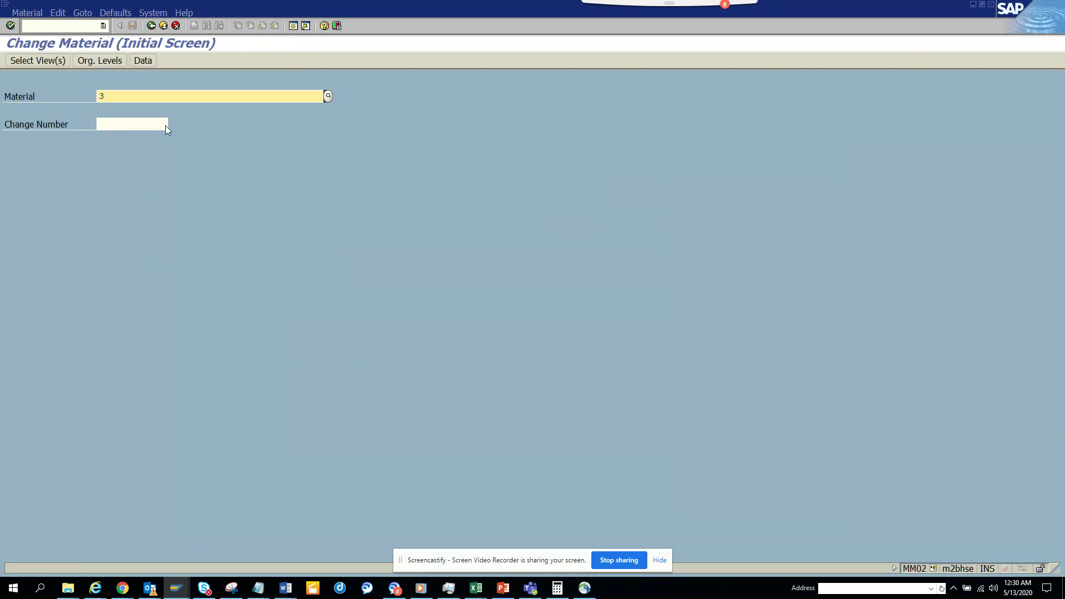
{"action": "key", "text": "Return"}
{"action": "left_click", "coordinate": [230, 141]}
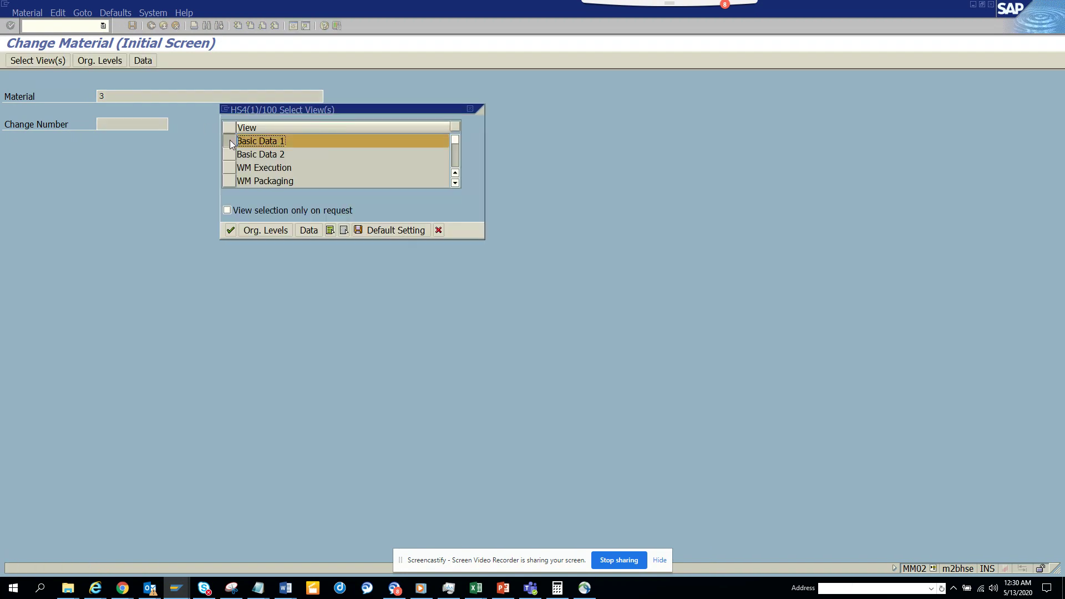
{"action": "left_click", "coordinate": [231, 231]}
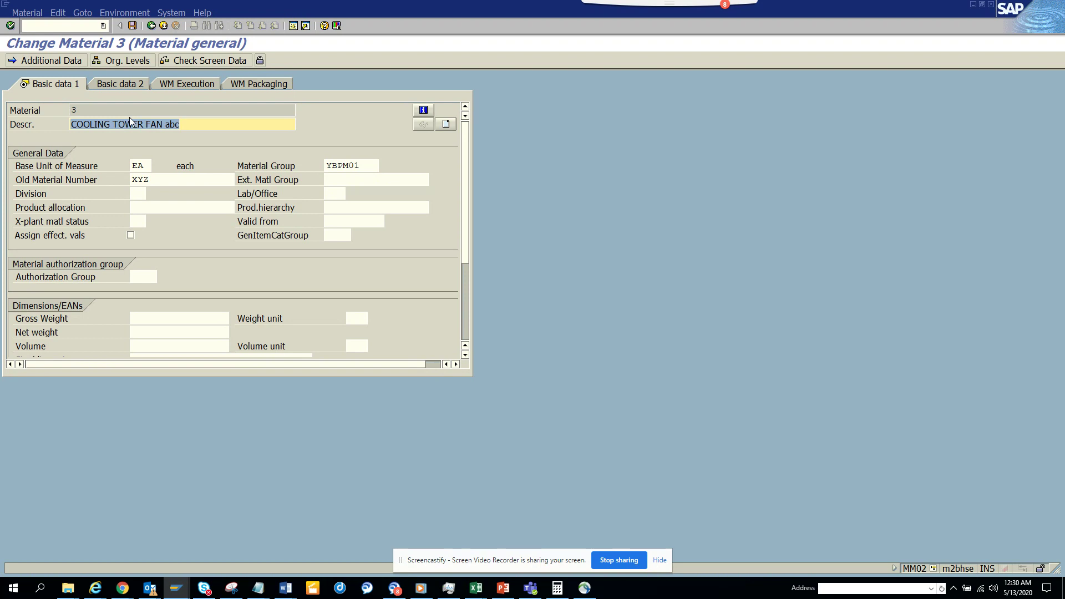
Change the description to COOLING TOWER FAN def and the old material number to ABC, saving the material and applying the recorded data.
{"action": "double_click", "coordinate": [167, 123]}
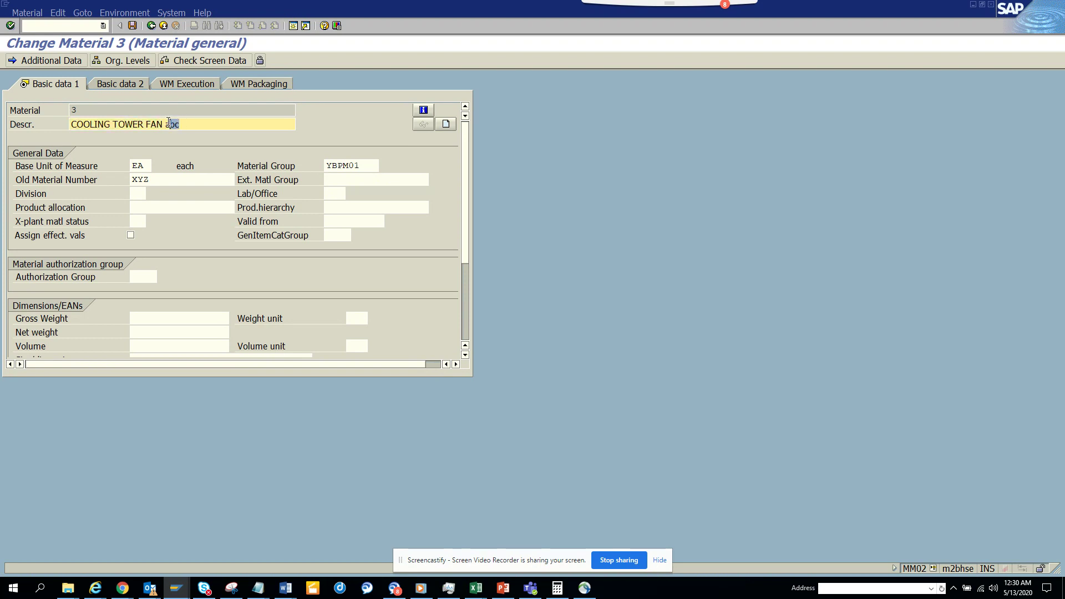
{"action": "type", "text": "def"}
{"action": "key", "text": "Tab"}
{"action": "key", "text": "Tab"}
{"action": "key", "text": "Tab"}
{"action": "type", "text": "ABC"}
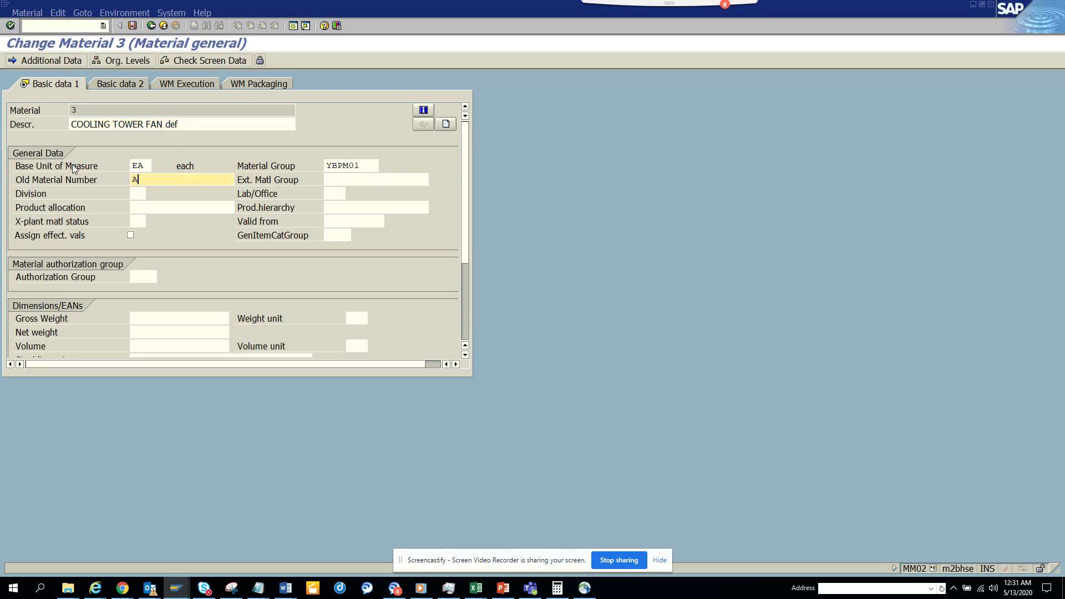
{"action": "left_click", "coordinate": [132, 25]}
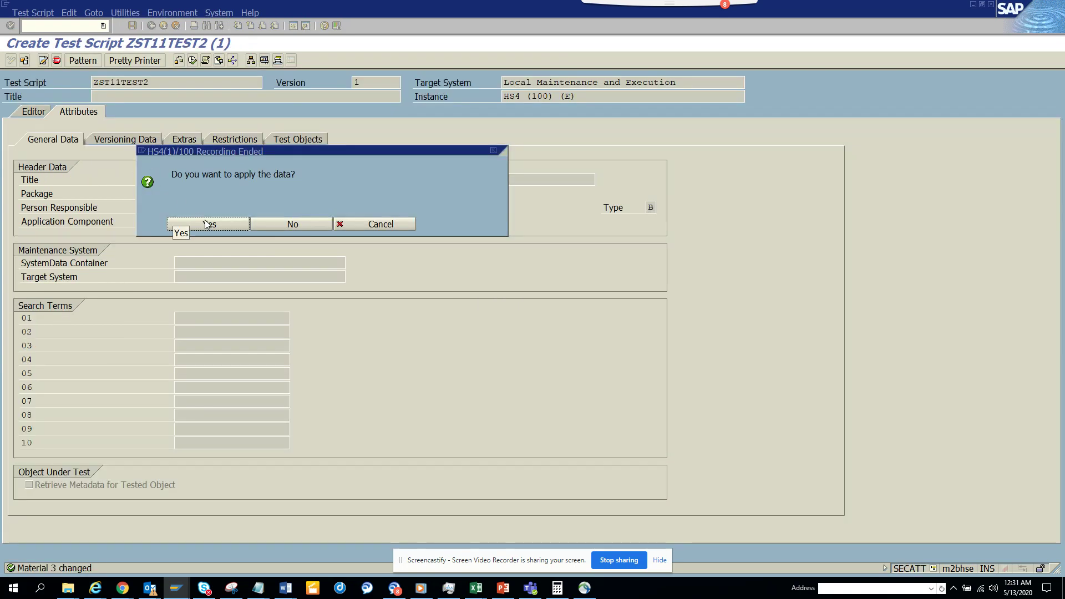
{"action": "left_click", "coordinate": [210, 225]}
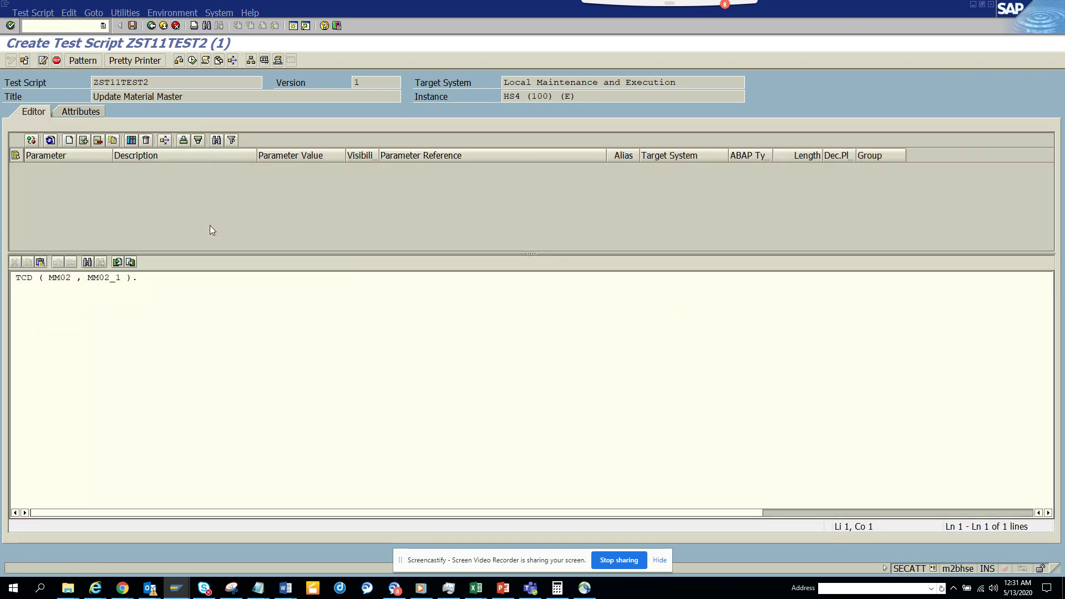
Open the MM02_1 command interface and expand the first DYNPRO screen (SAPLMGMM 0060) down to its RMMG1-MATNR field, enlarging the structure area.
{"action": "double_click", "coordinate": [114, 279]}
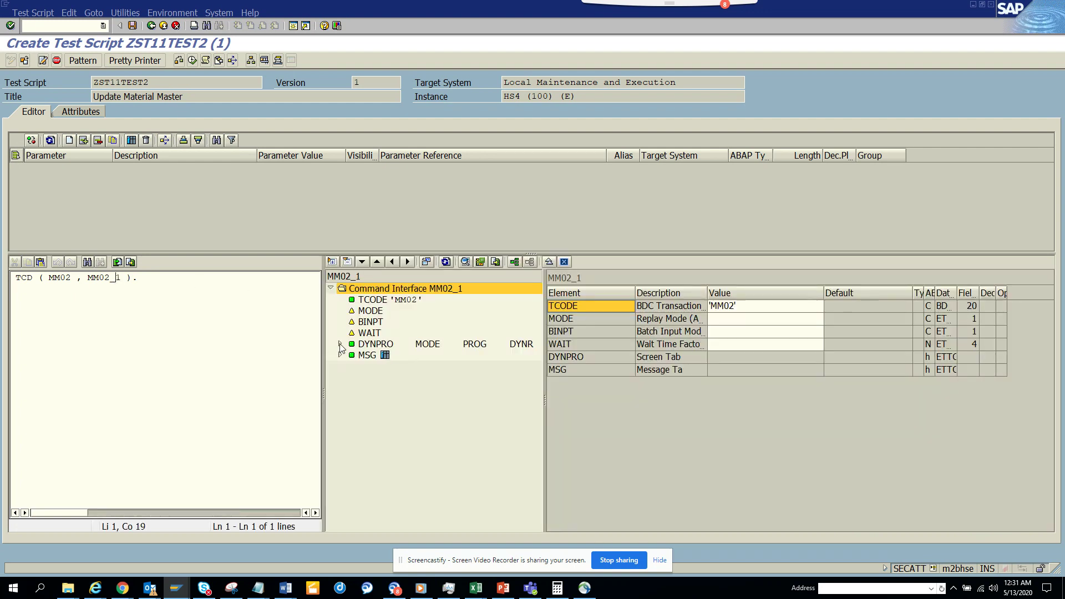
{"action": "left_click", "coordinate": [339, 344]}
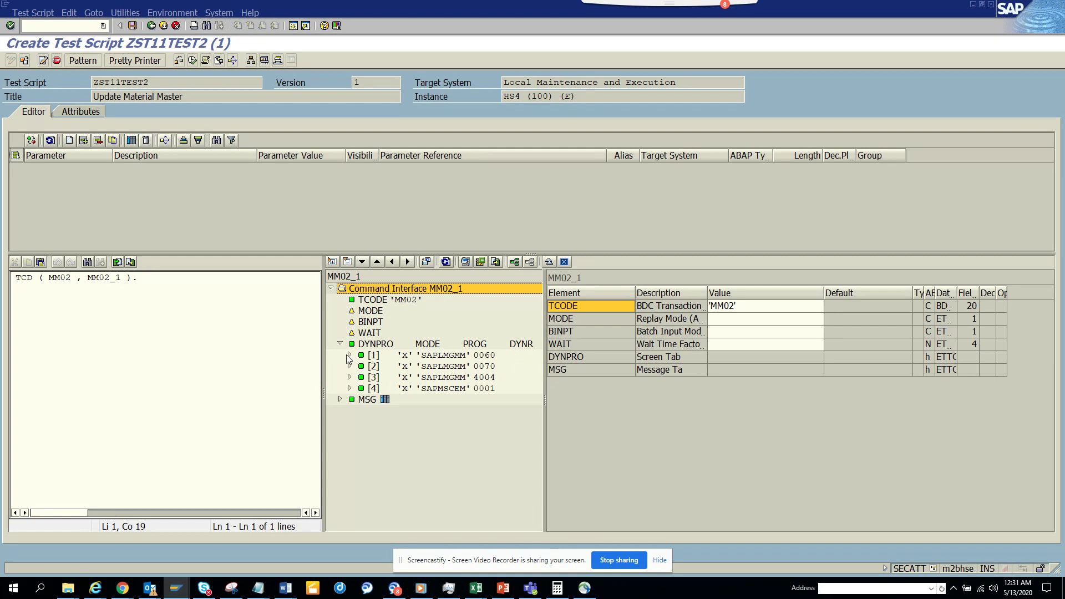
{"action": "left_click_drag", "start_coordinate": [326, 392], "coordinate": [228, 386]}
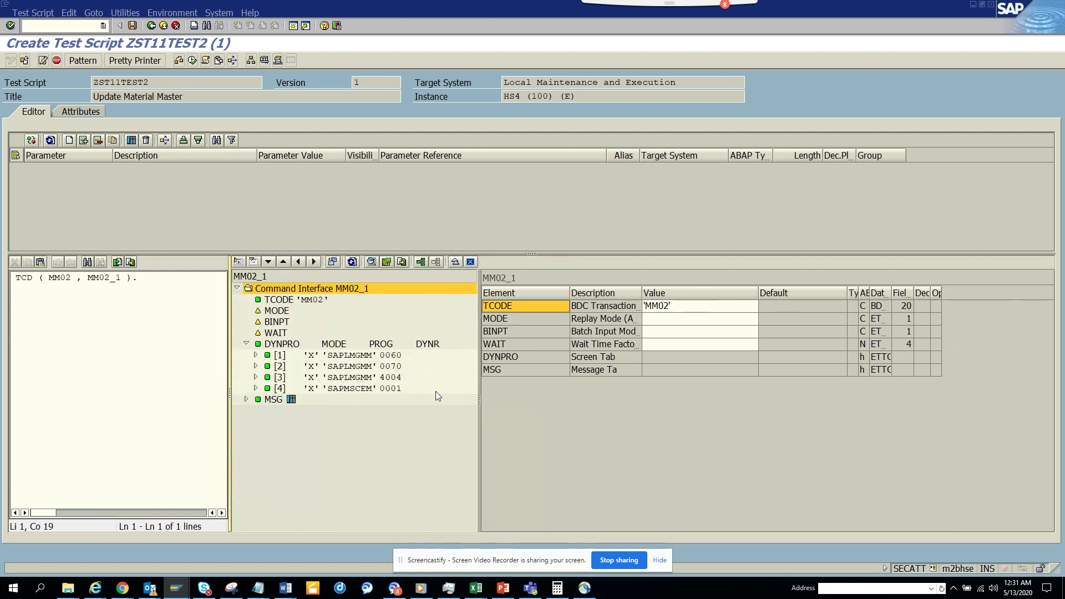
{"action": "left_click_drag", "start_coordinate": [478, 396], "coordinate": [635, 402]}
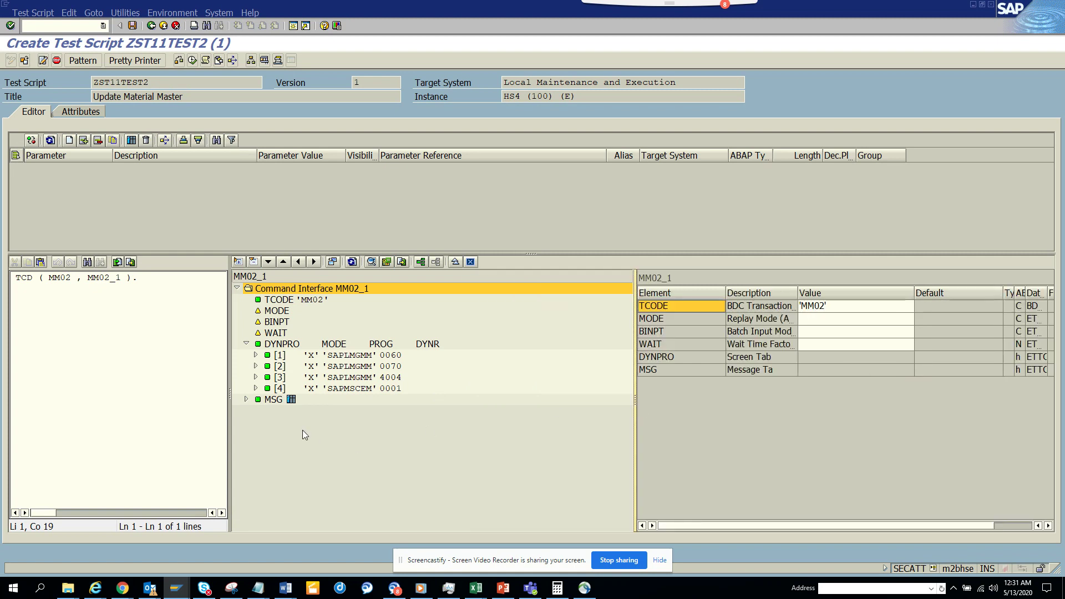
{"action": "left_click", "coordinate": [256, 358]}
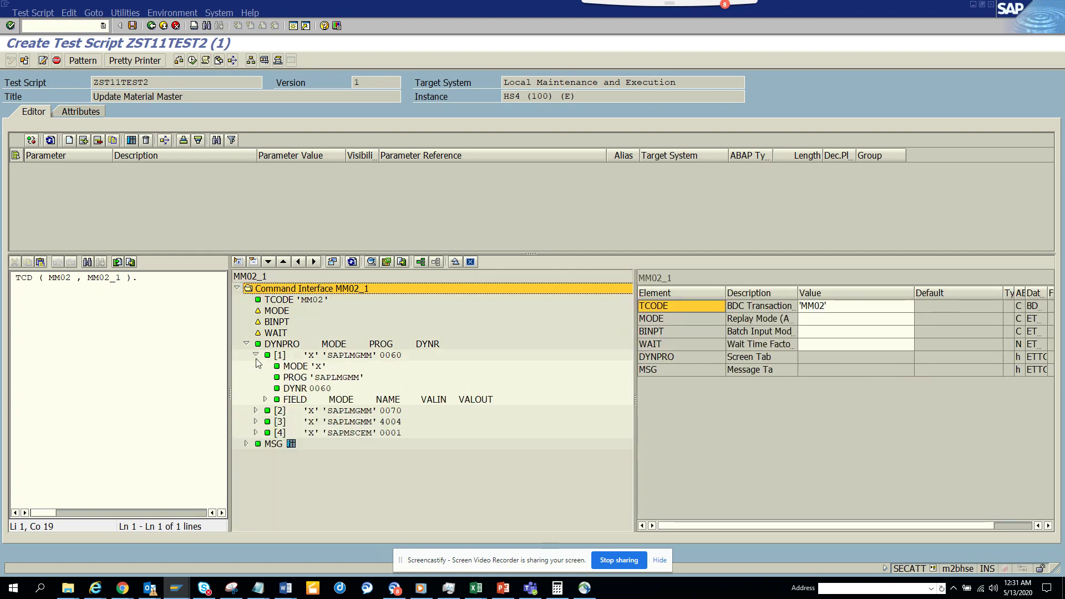
{"action": "left_click", "coordinate": [265, 400]}
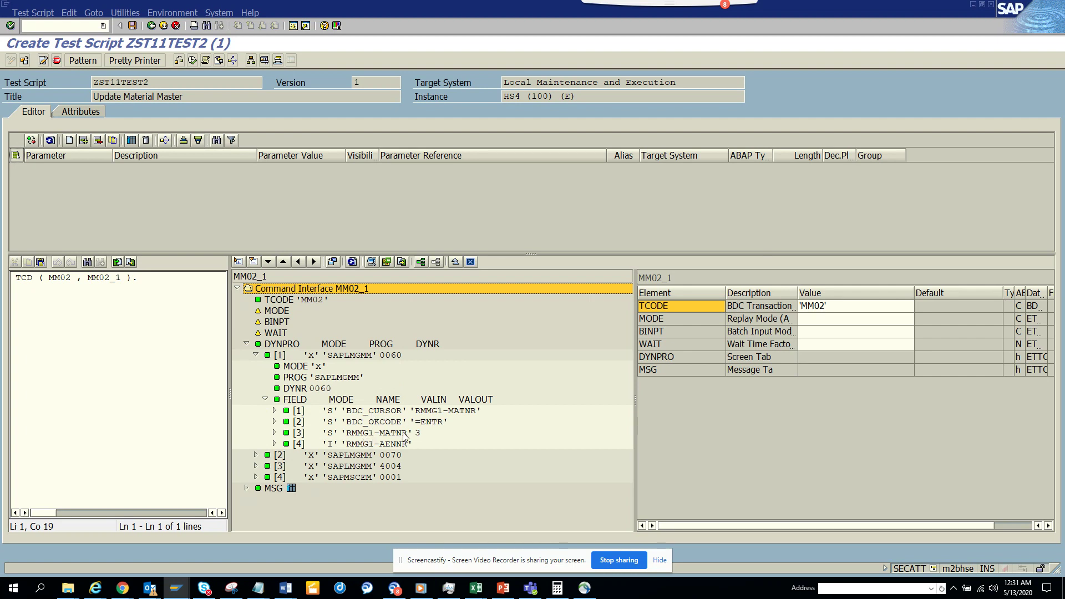
{"action": "left_click", "coordinate": [274, 433]}
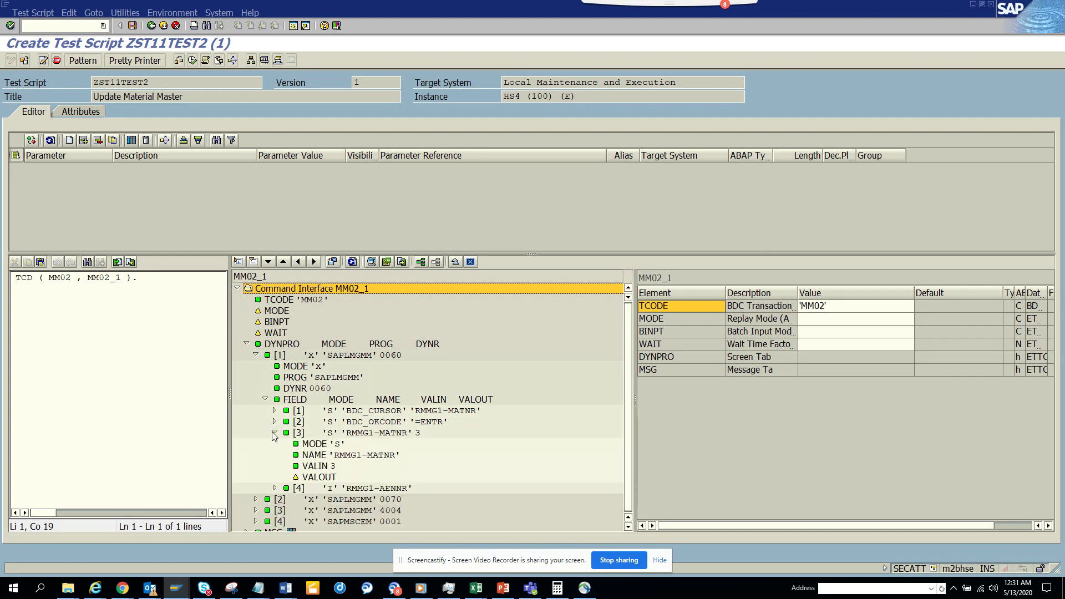
Replace the VALIN value of RMMG1-MATNR with ZMATERIAL and create it as an import parameter.
{"action": "left_click", "coordinate": [312, 468]}
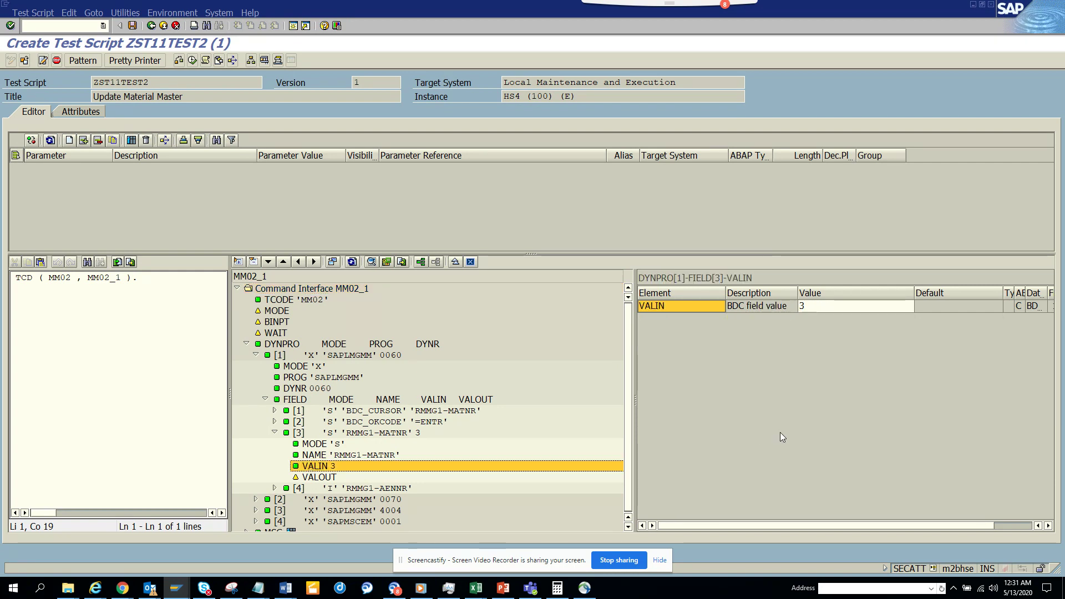
{"action": "double_click", "coordinate": [847, 311]}
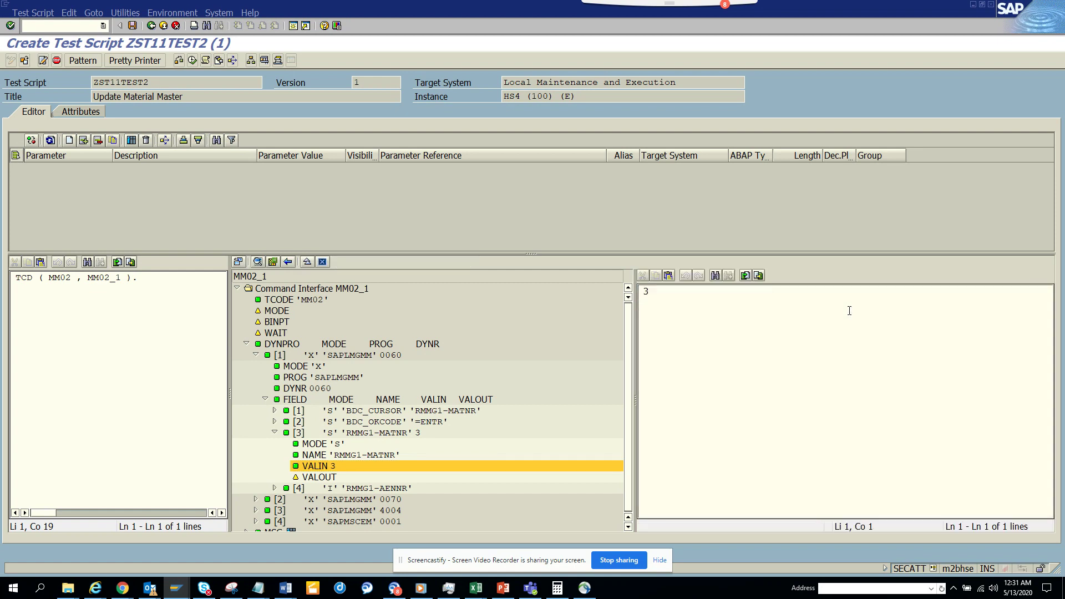
{"action": "left_click_drag", "start_coordinate": [674, 293], "coordinate": [558, 300]}
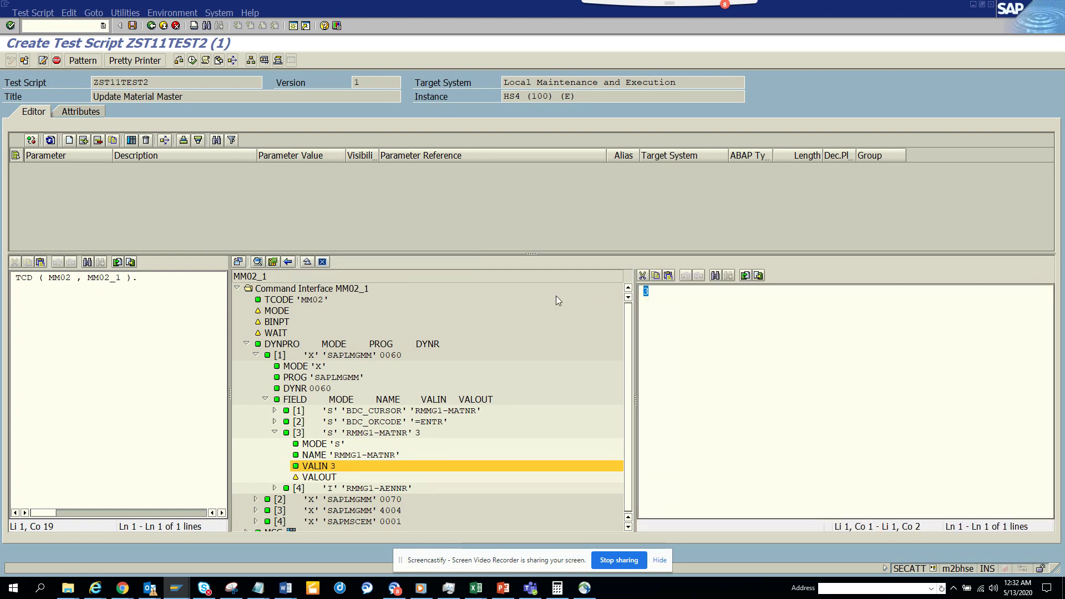
{"action": "type", "text": "ZM"}
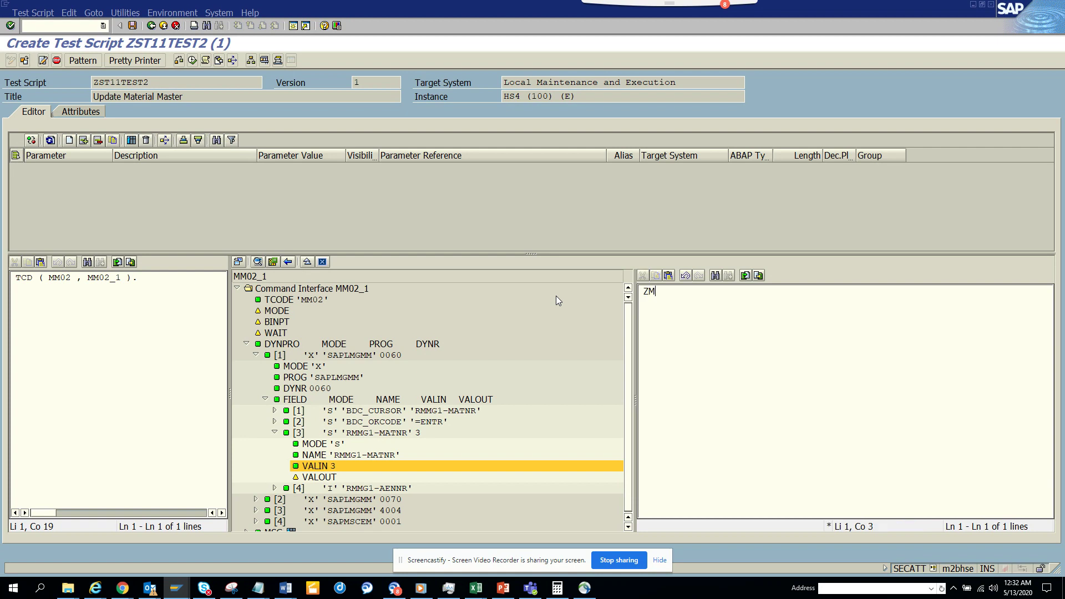
{"action": "type", "text": "ATERIAL"}
{"action": "left_click", "coordinate": [288, 263]}
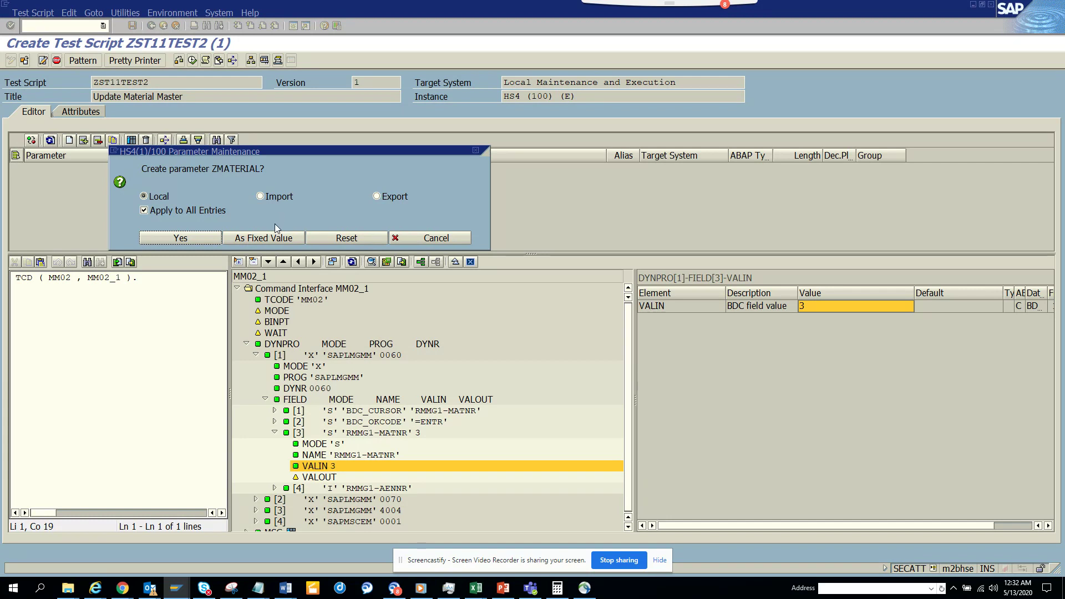
{"action": "left_click", "coordinate": [294, 196]}
{"action": "left_click", "coordinate": [200, 236]}
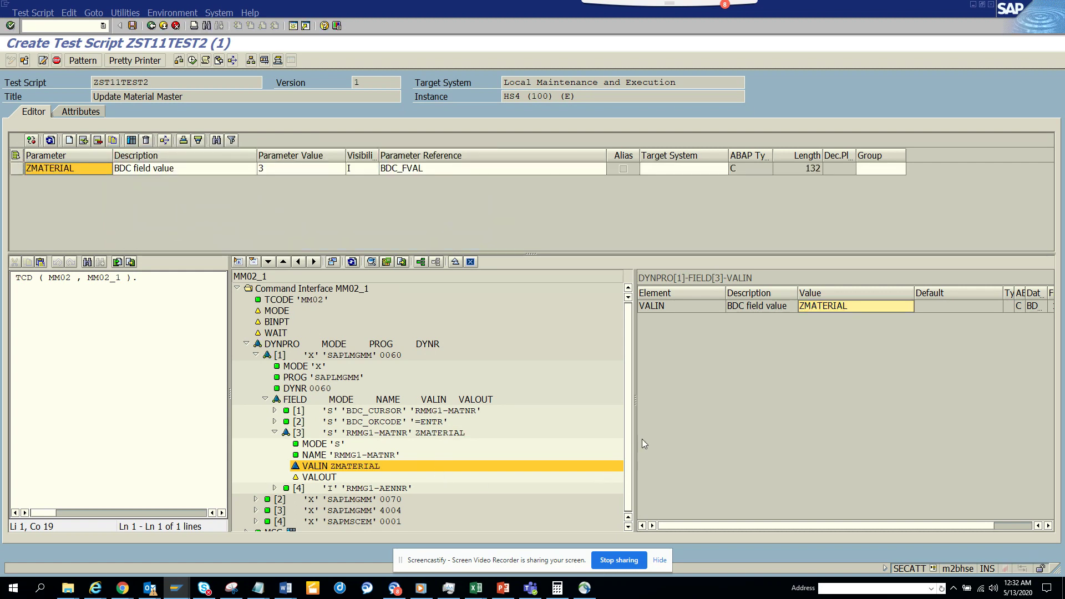
Expand the field list of the third DYNPRO screen (SAPLMGMM 4004) and its MAKT-MAKTX entry.
{"action": "scroll", "coordinate": [630, 455], "scroll_direction": "down", "scroll_amount": 1}
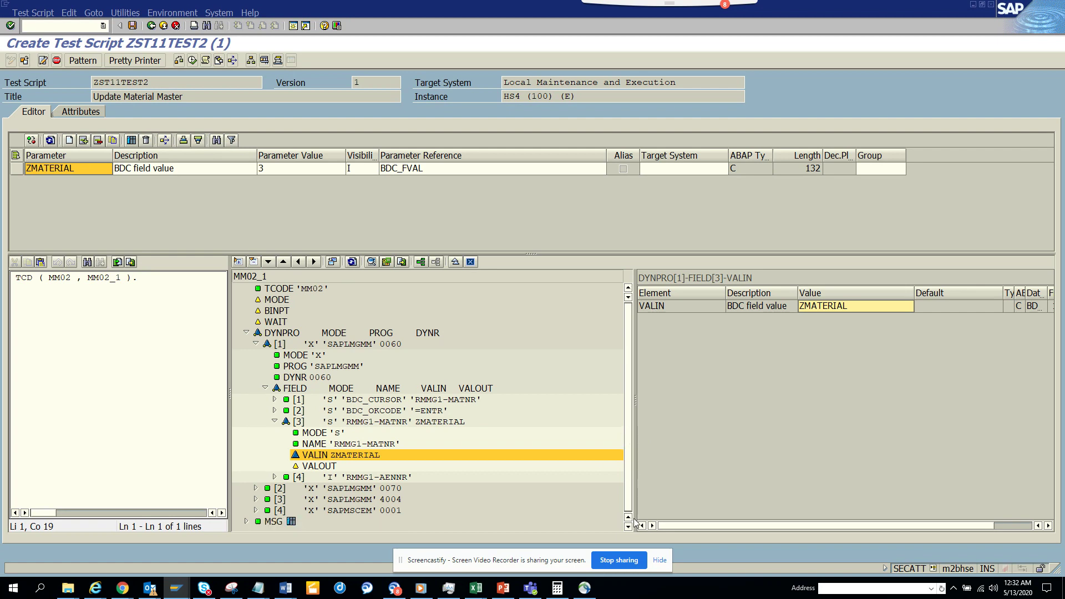
{"action": "left_click", "coordinate": [256, 499]}
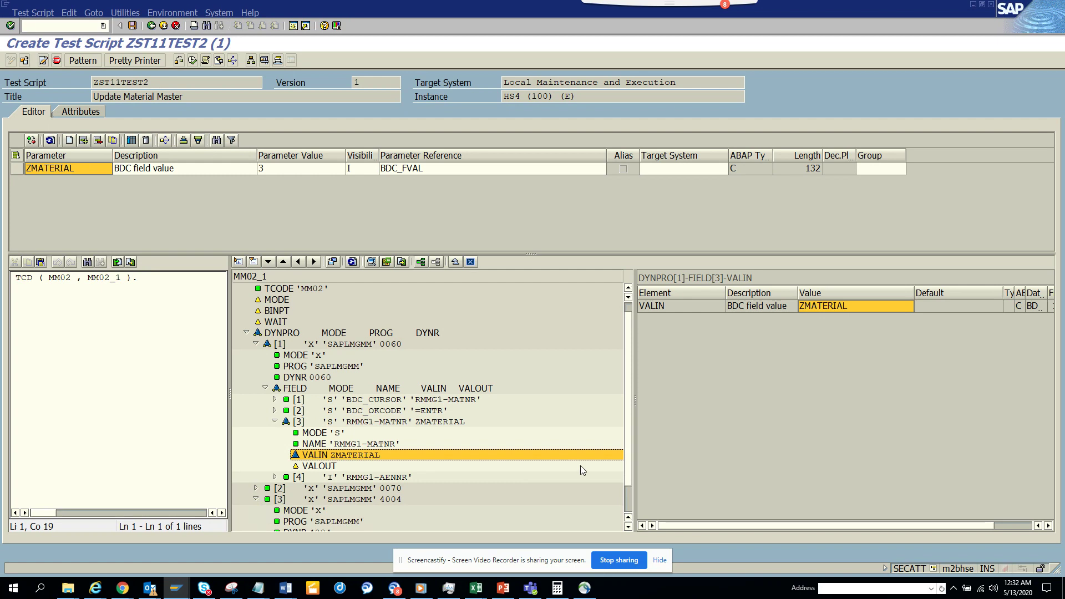
{"action": "scroll", "coordinate": [610, 438], "scroll_direction": "down", "scroll_amount": 4}
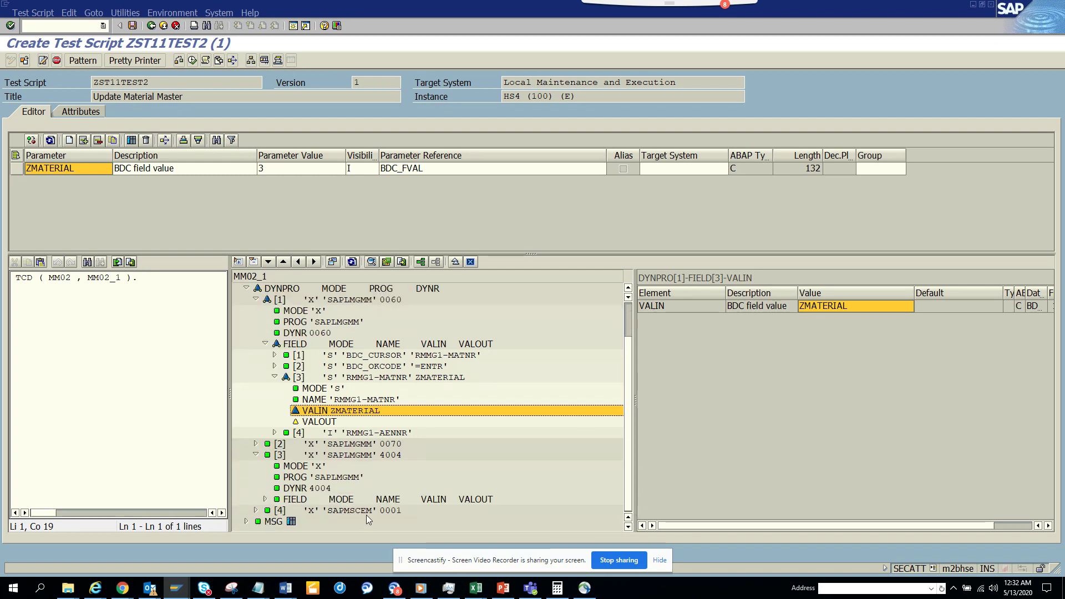
{"action": "left_click", "coordinate": [265, 500]}
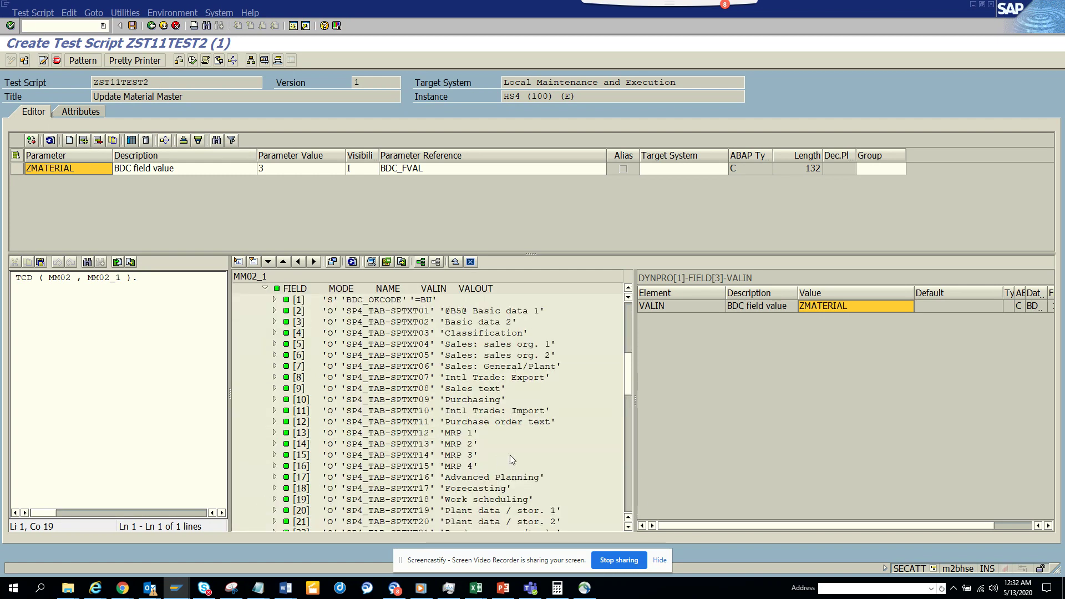
{"action": "left_click_drag", "start_coordinate": [630, 370], "coordinate": [645, 428]}
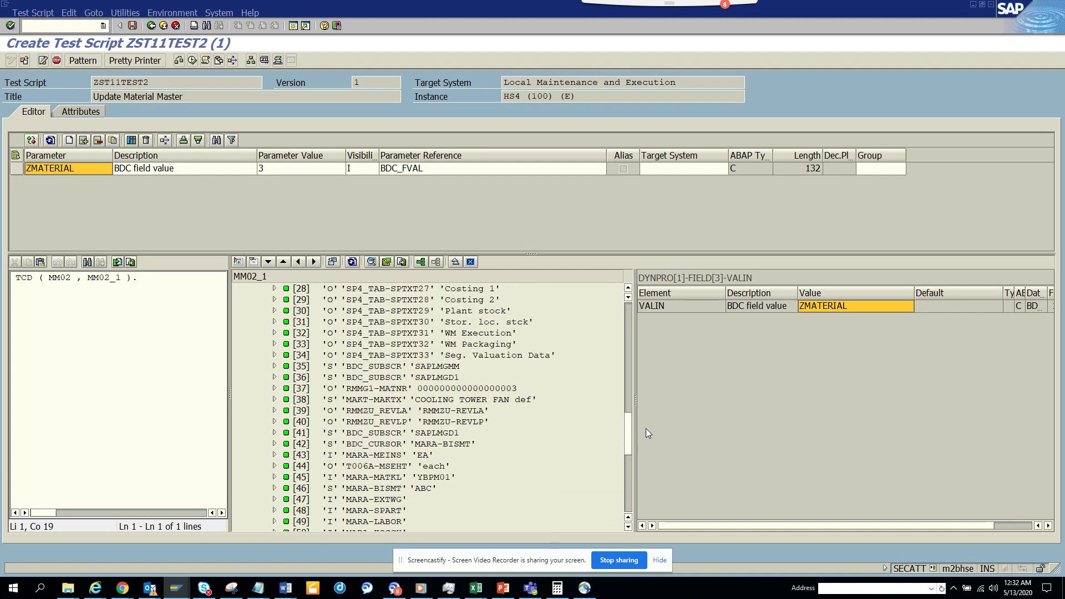
{"action": "left_click", "coordinate": [274, 400]}
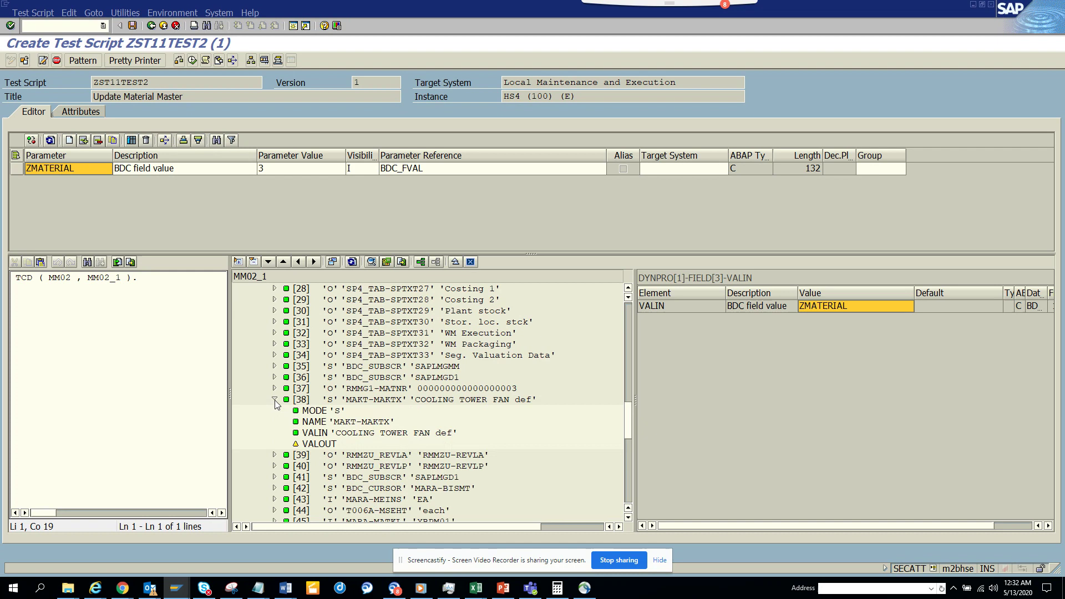
Replace the VALIN value of MAKT-MAKTX with ZDESCRIPTION and create it as an import parameter.
{"action": "double_click", "coordinate": [315, 434]}
{"action": "double_click", "coordinate": [842, 306]}
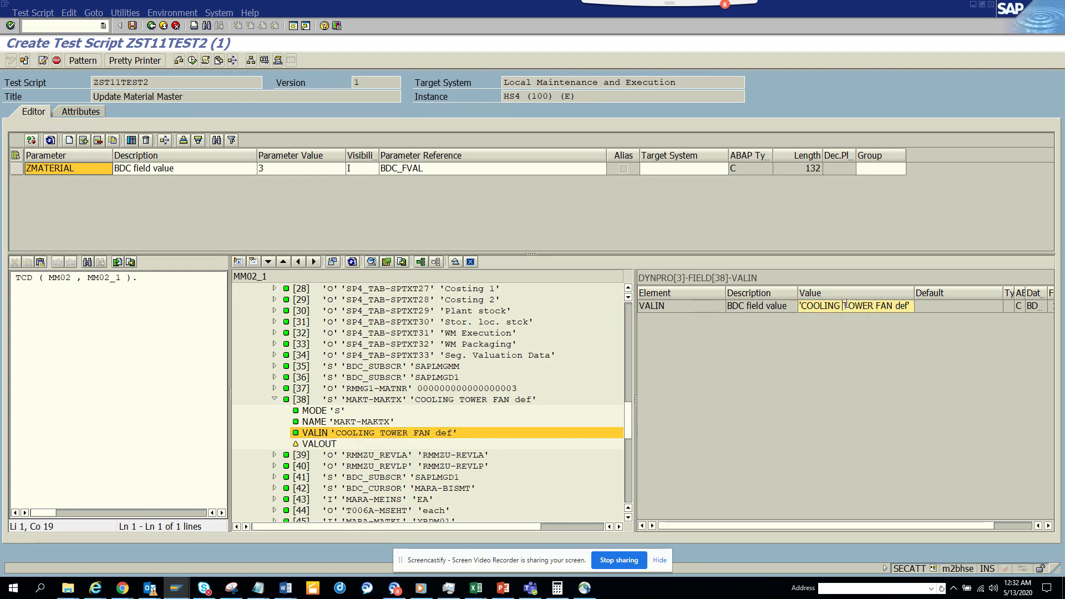
{"action": "left_click_drag", "start_coordinate": [774, 293], "coordinate": [505, 288]}
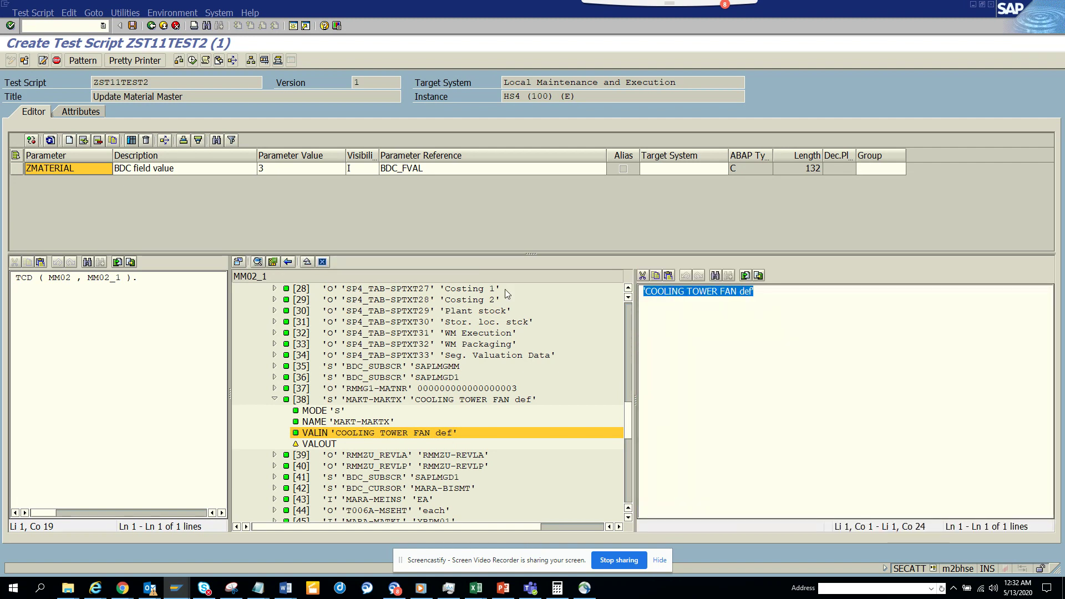
{"action": "type", "text": "ZD"}
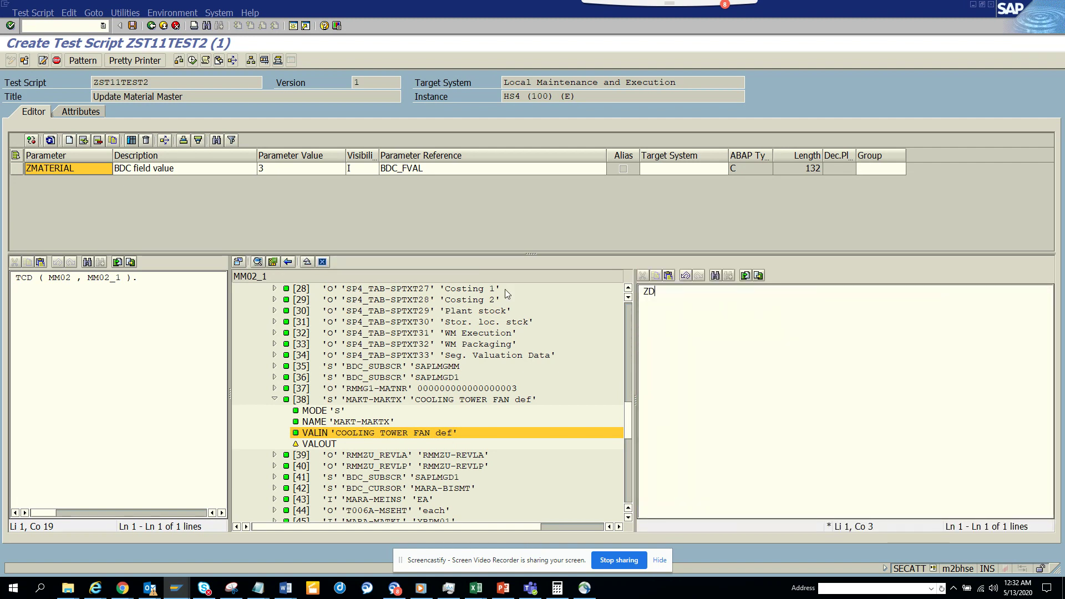
{"action": "type", "text": "ESCRIPTION"}
{"action": "left_click", "coordinate": [287, 262]}
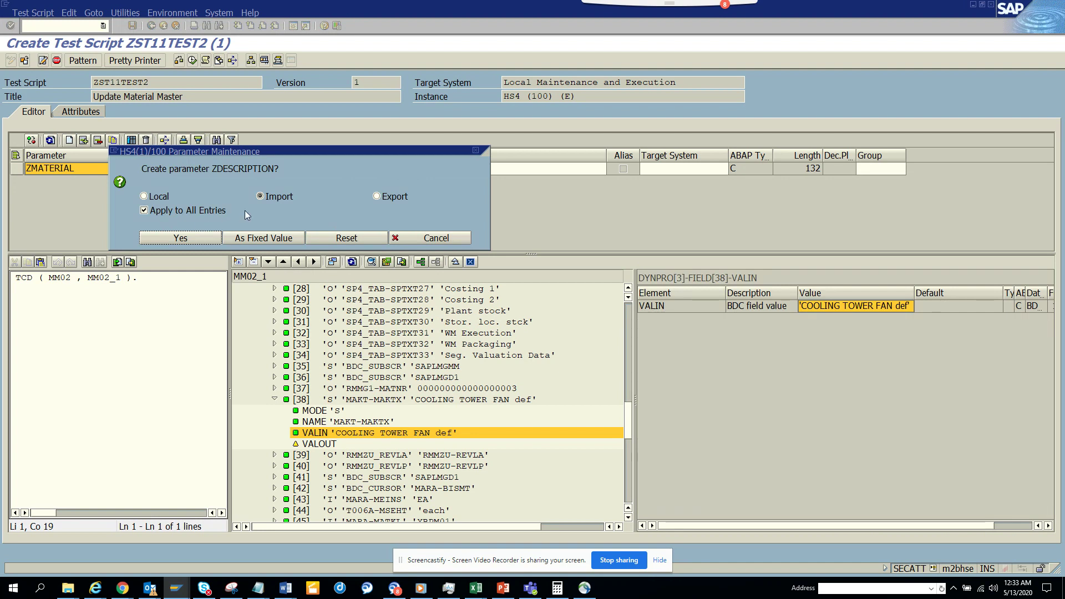
{"action": "left_click", "coordinate": [203, 237]}
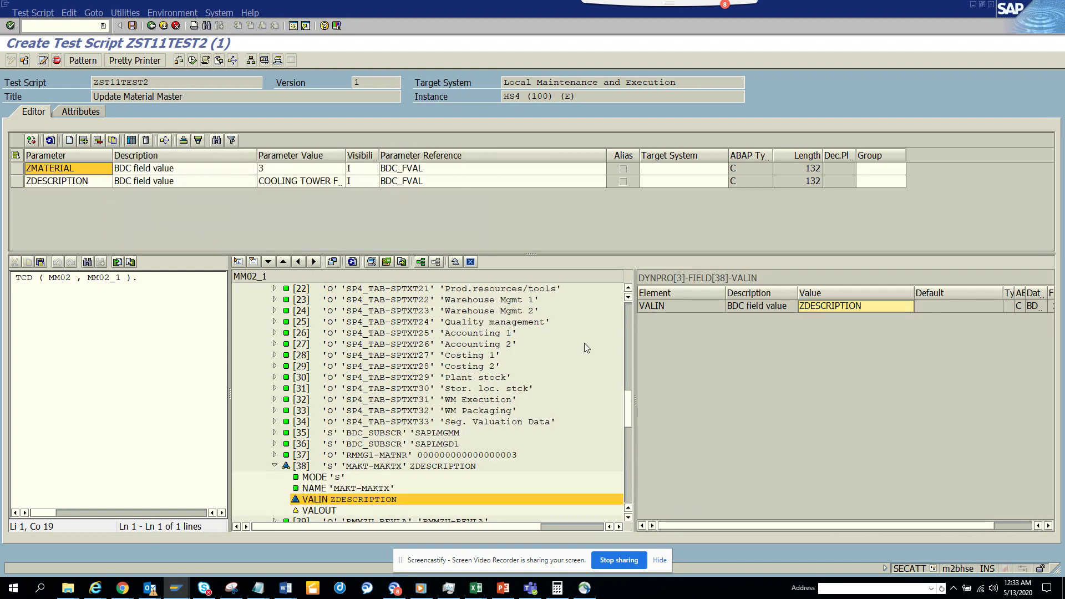
Expand the MARA-BISMT field, replace its VALIN value with ZOLD and create it as an import parameter.
{"action": "left_click_drag", "start_coordinate": [629, 414], "coordinate": [635, 456]}
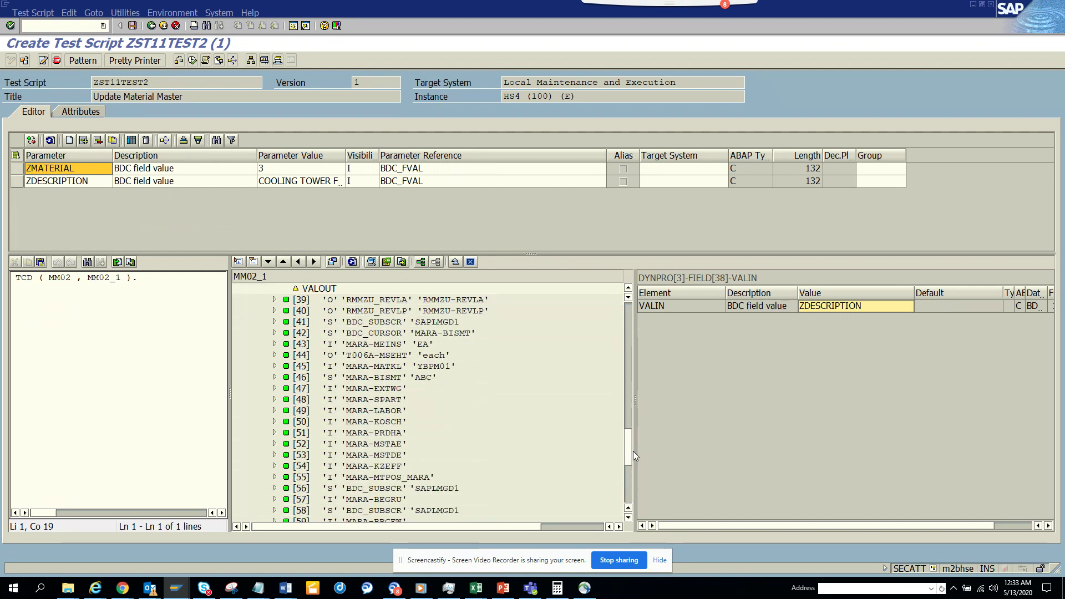
{"action": "left_click", "coordinate": [274, 378]}
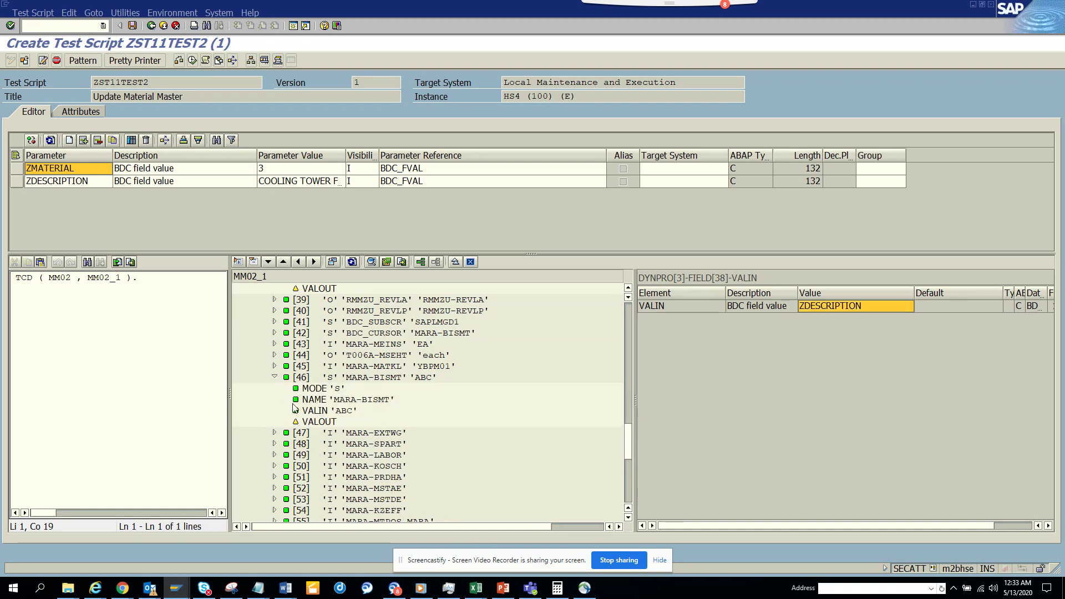
{"action": "left_click", "coordinate": [319, 410]}
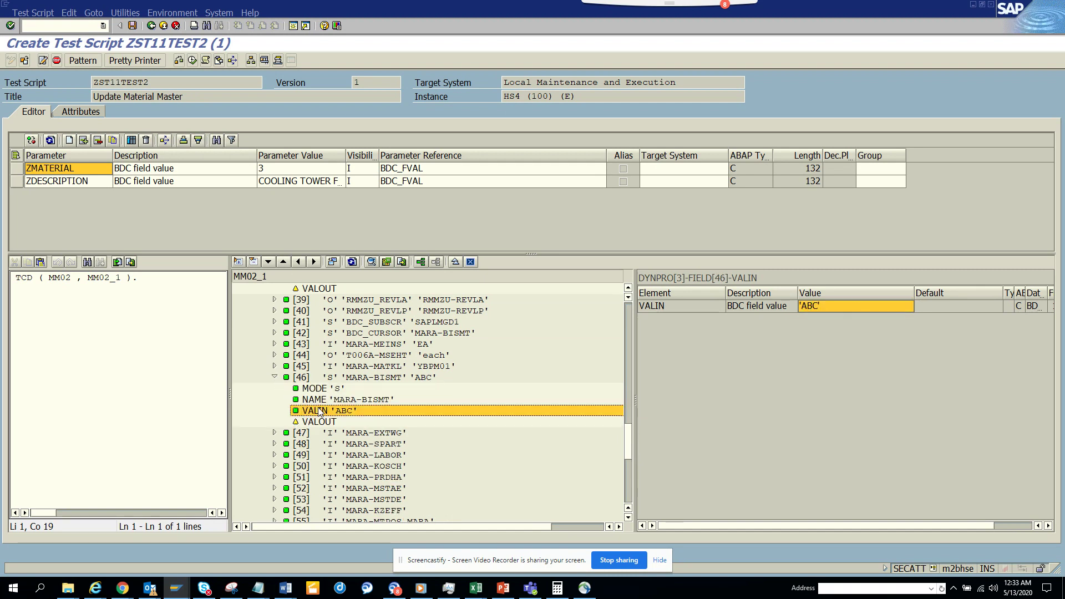
{"action": "double_click", "coordinate": [860, 308]}
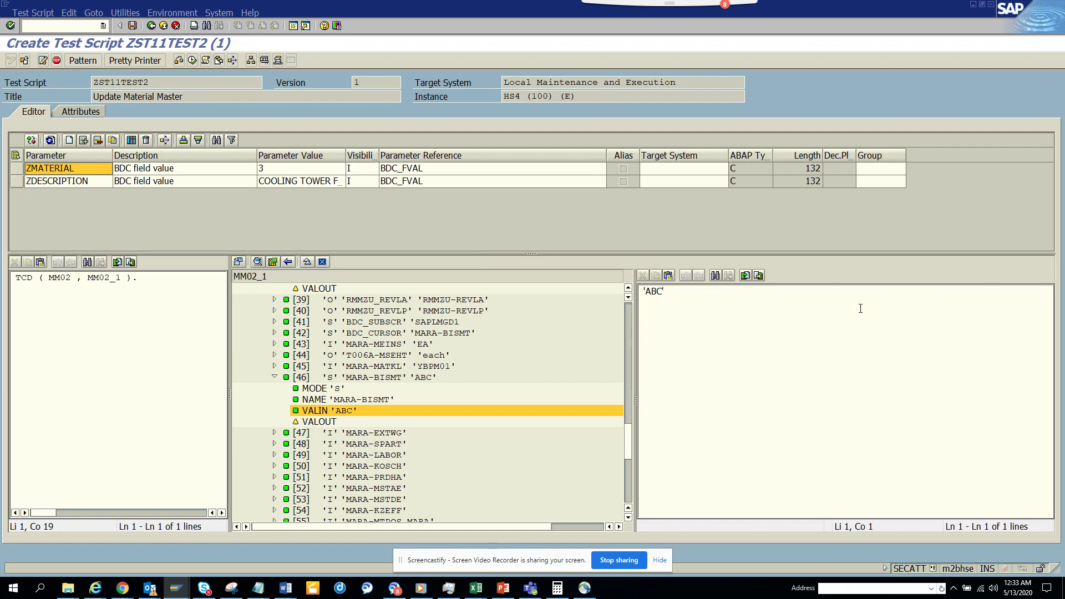
{"action": "key", "text": "ctrl+a"}
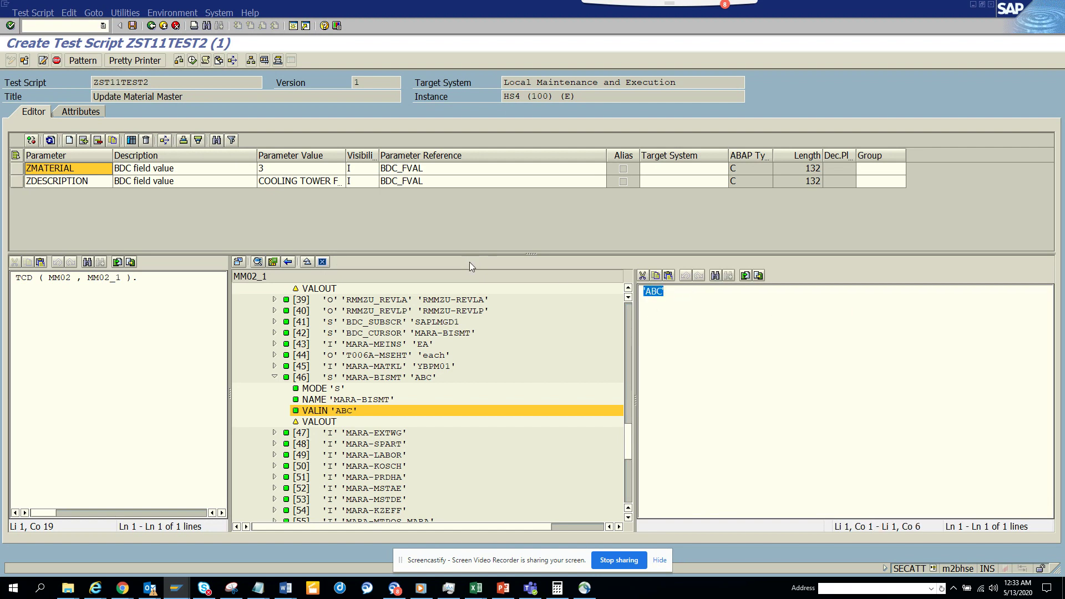
{"action": "type", "text": "ZOLD"}
{"action": "key", "text": "Return"}
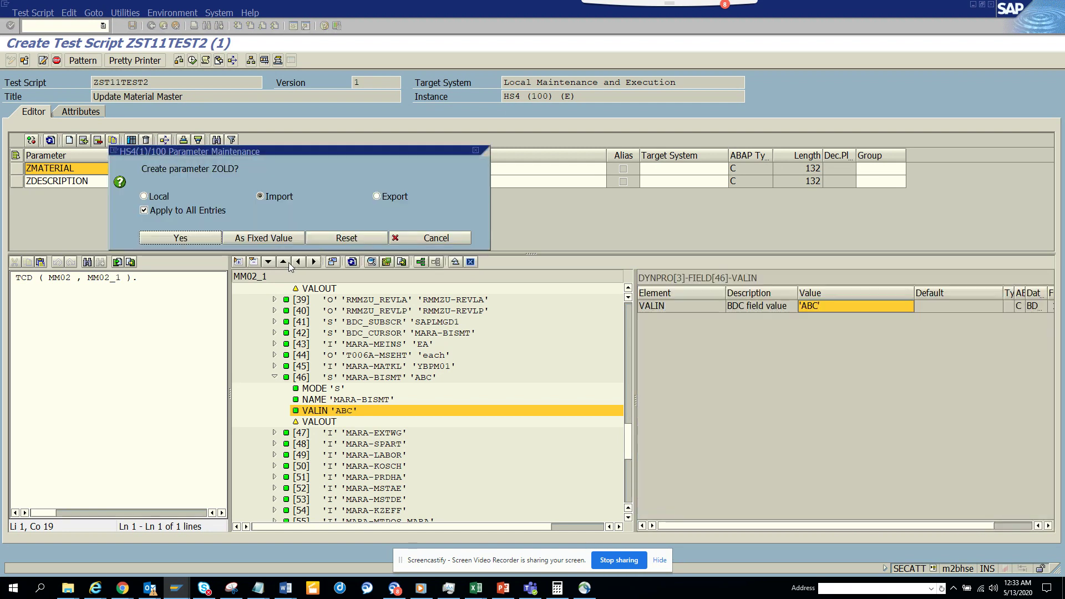
{"action": "left_click", "coordinate": [204, 238]}
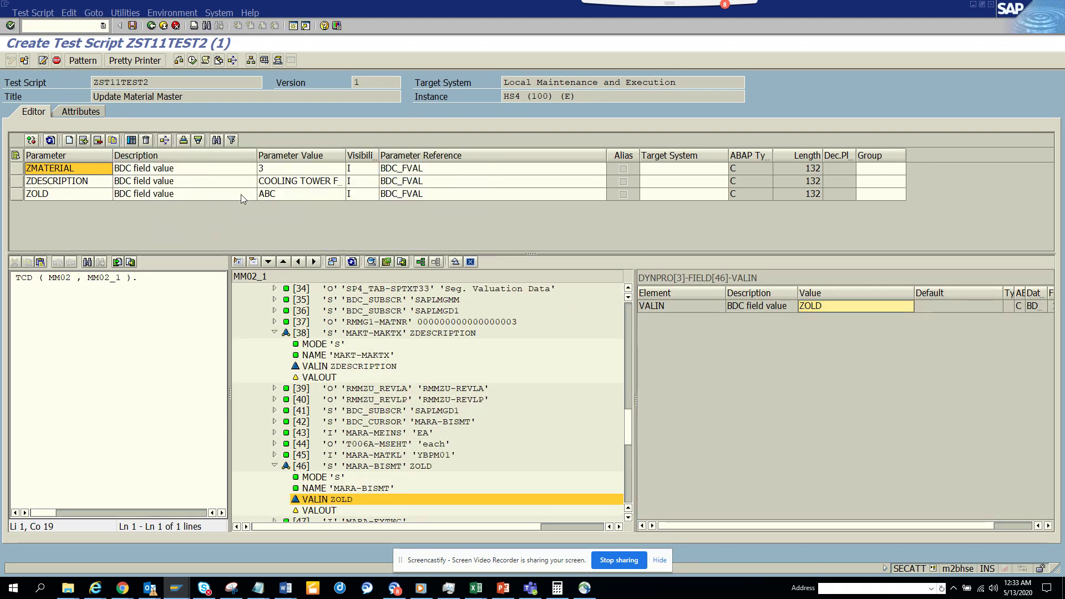
Save the test script as a local object and copy its name, ZST11TEST2, from the script header.
{"action": "left_click", "coordinate": [135, 31]}
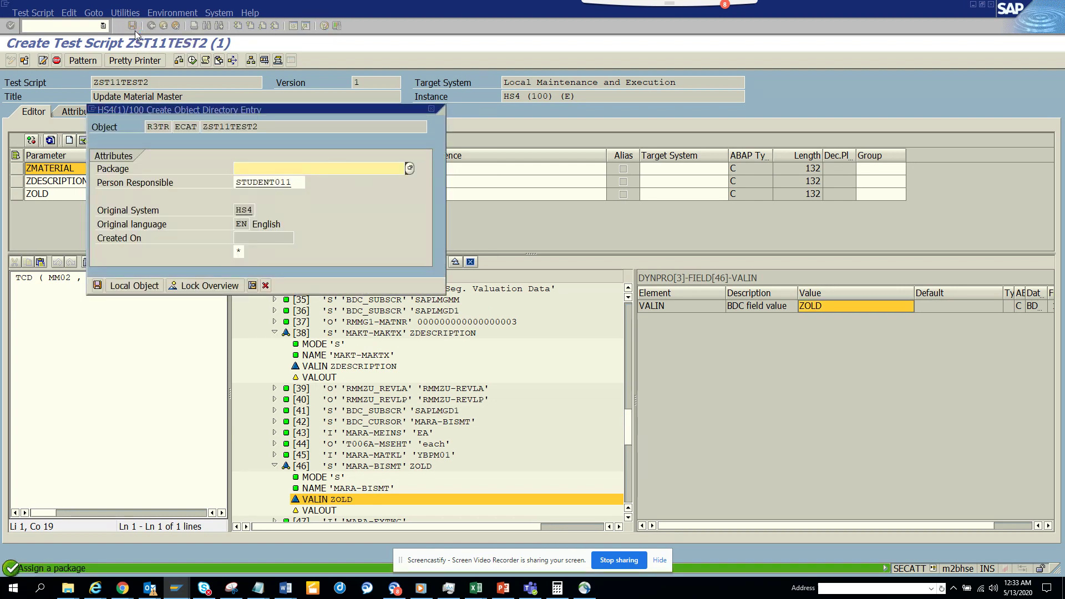
{"action": "left_click", "coordinate": [124, 286]}
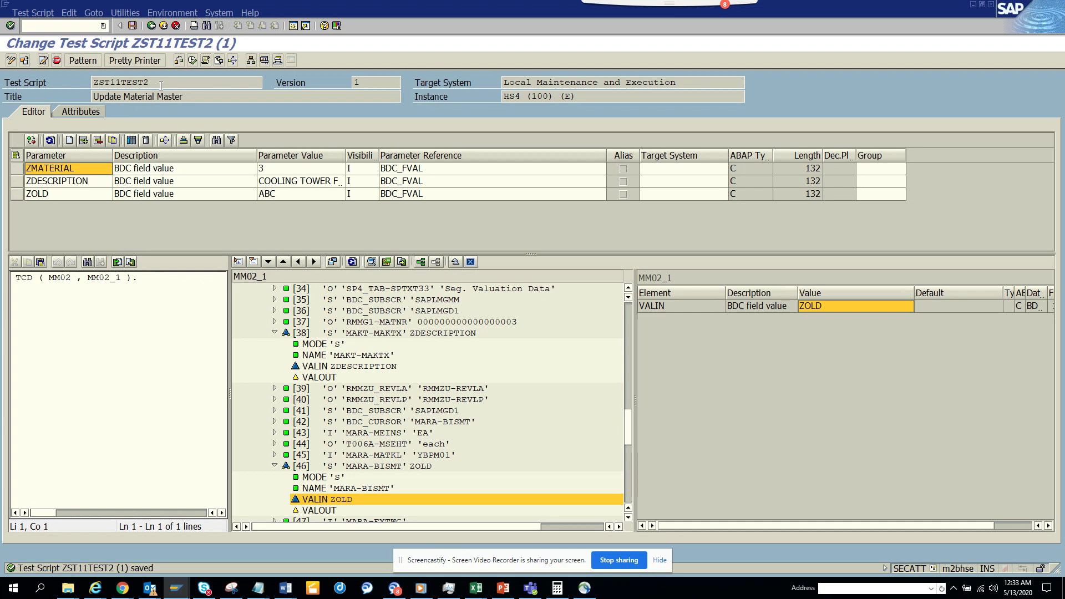
{"action": "left_click_drag", "start_coordinate": [155, 83], "coordinate": [77, 72]}
{"action": "key", "text": "ctrl+c"}
Return to the eCATT initial screen and create a test configuration named ZST11TEST12.
{"action": "left_click", "coordinate": [153, 26]}
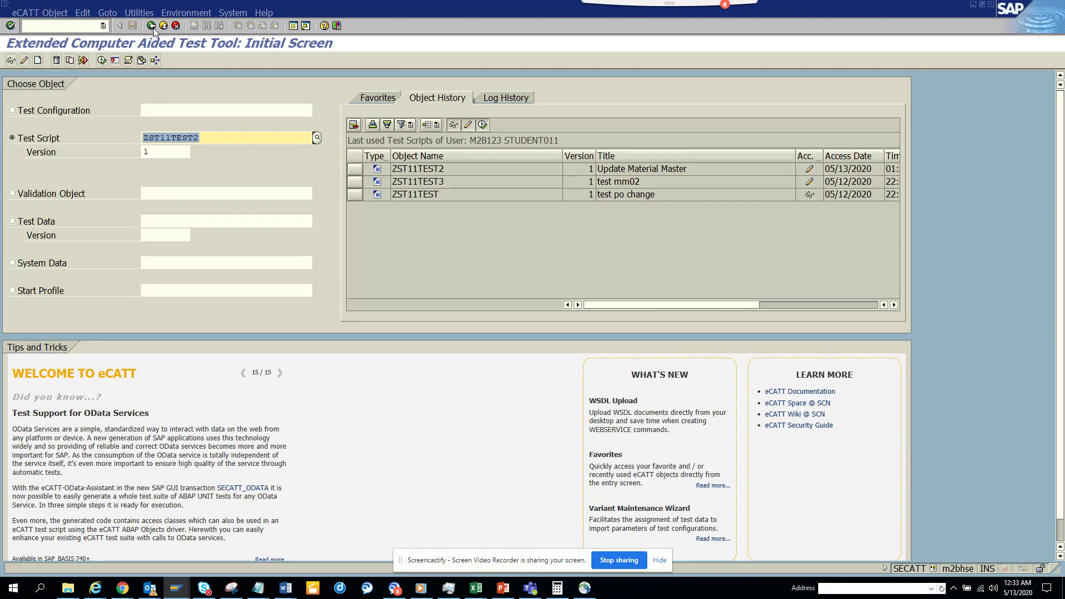
{"action": "left_click", "coordinate": [73, 114]}
{"action": "left_click", "coordinate": [168, 114]}
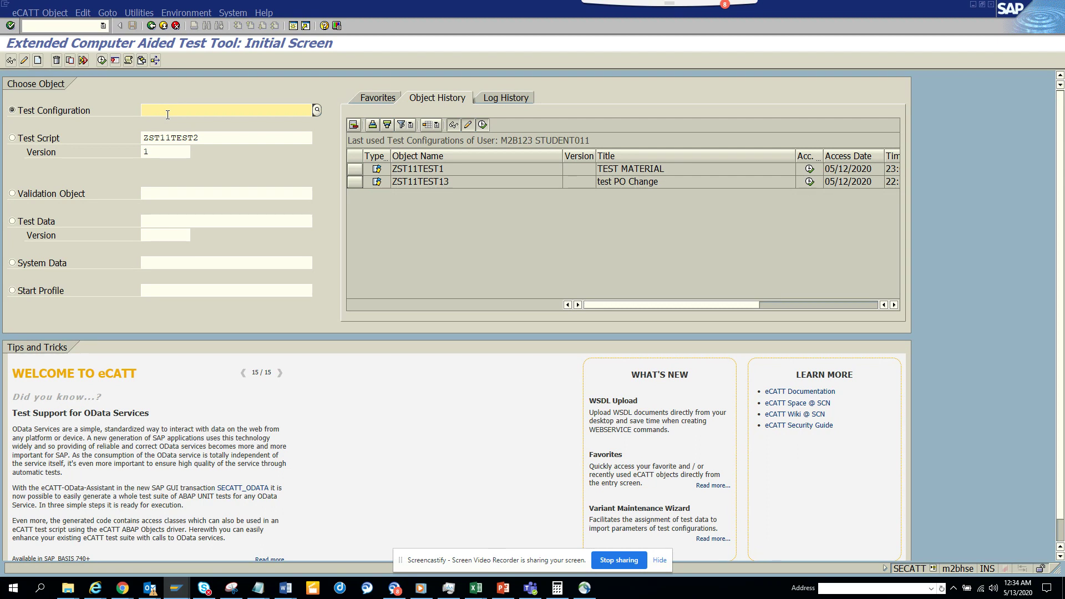
{"action": "type", "text": "ZST"}
{"action": "left_click", "coordinate": [194, 116]}
{"action": "type", "text": "2"}
{"action": "left_click", "coordinate": [37, 61]}
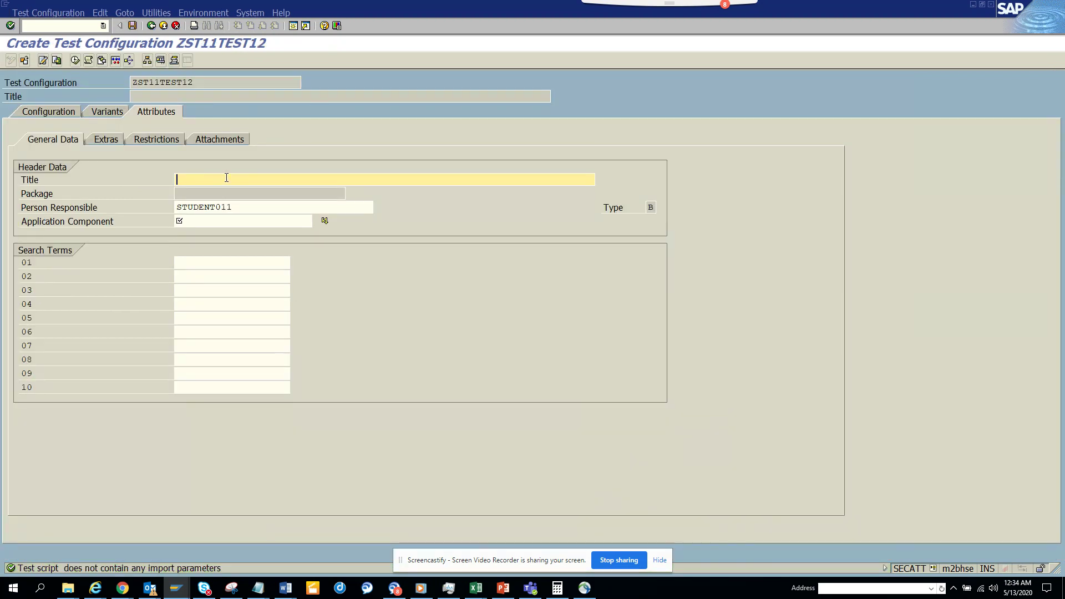
Title the test configuration UPDATE MATERIAL MASTER and set its application component to CA.
{"action": "type", "text": "UPDATE MATERIAL MASTER"}
{"action": "left_click", "coordinate": [224, 210]}
{"action": "left_click", "coordinate": [224, 223]}
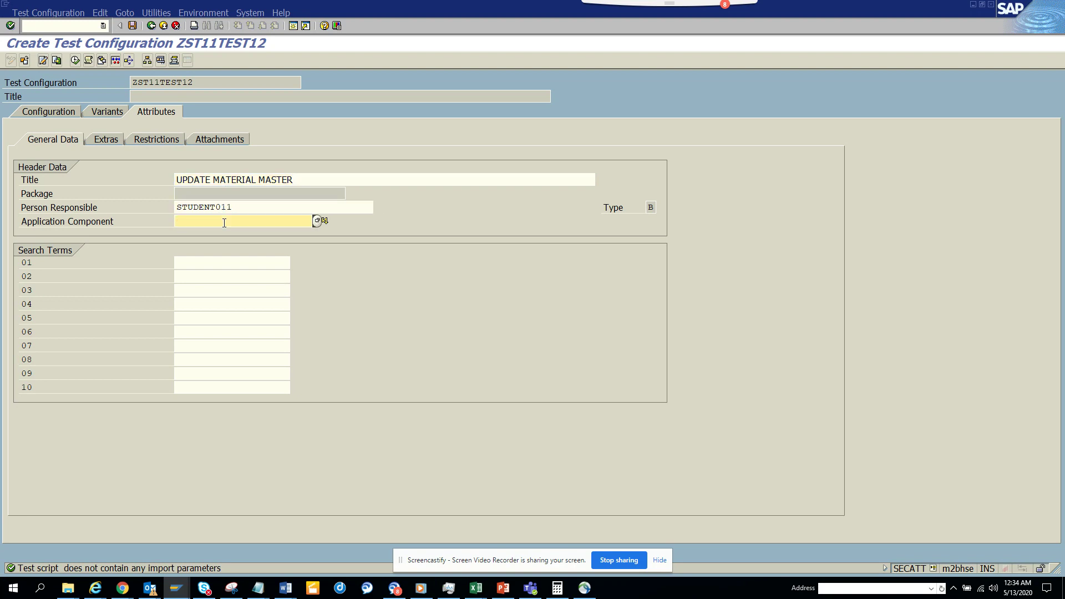
{"action": "type", "text": "CA"}
Assign the copied test script ZST11TEST2 to the test configuration.
{"action": "left_click", "coordinate": [71, 112]}
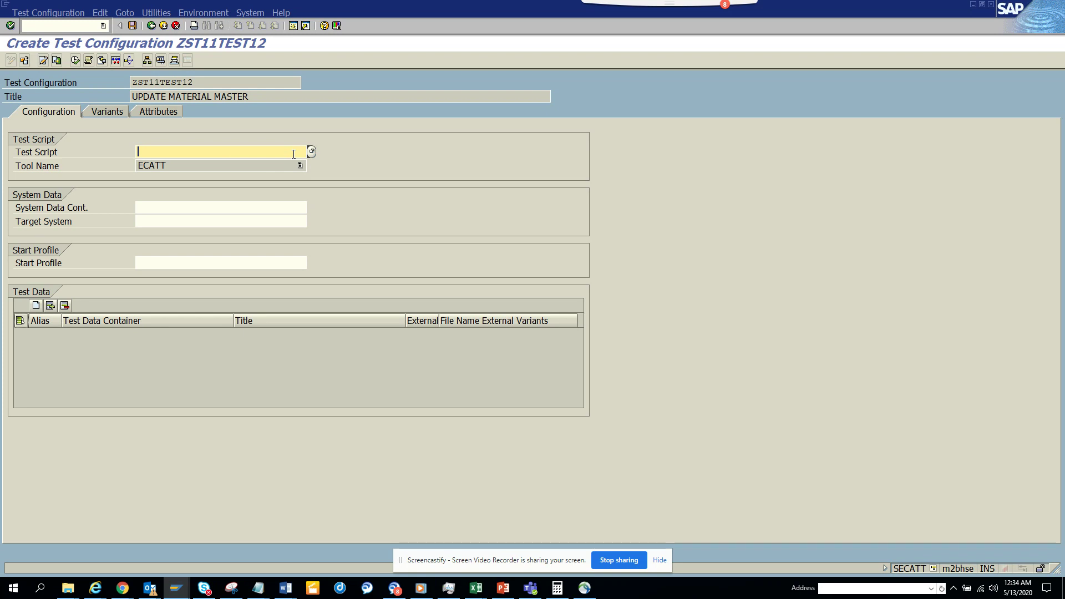
{"action": "left_click", "coordinate": [311, 152]}
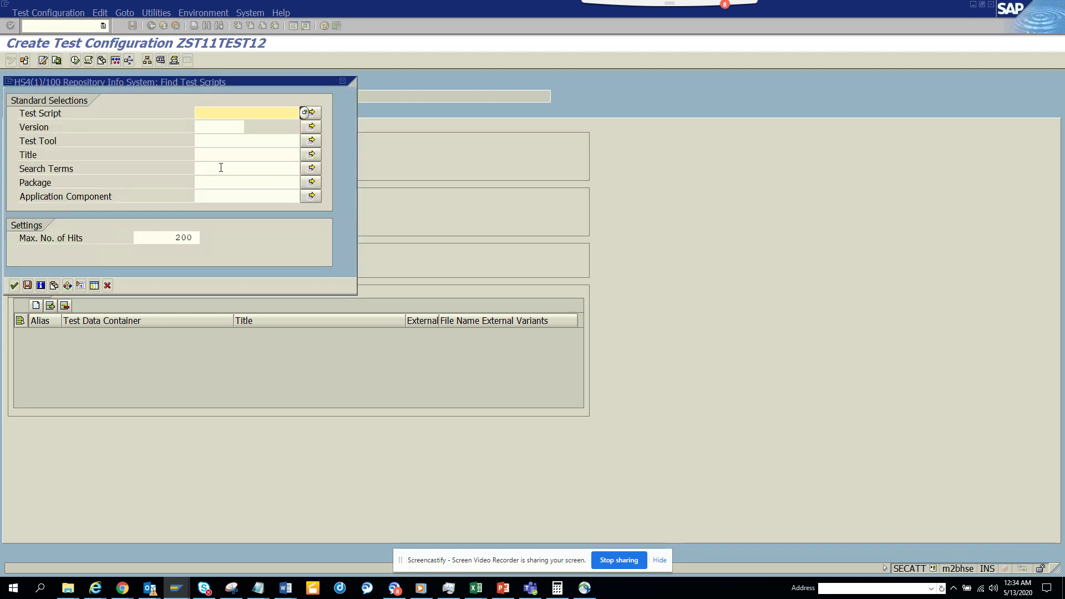
{"action": "key", "text": "ctrl+v"}
{"action": "key", "text": "Return"}
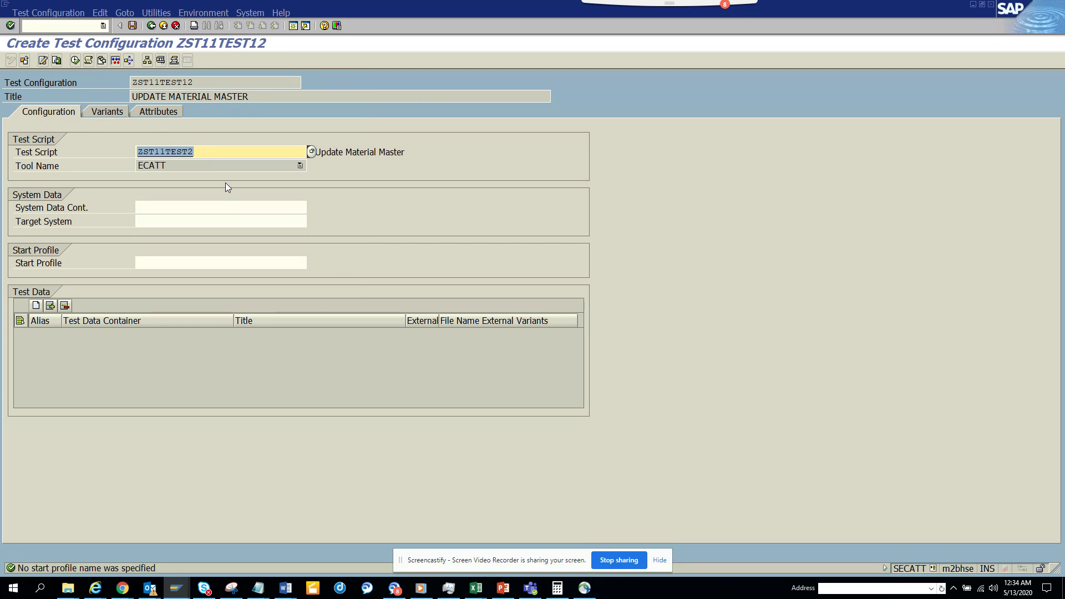
{"action": "key", "text": "Return"}
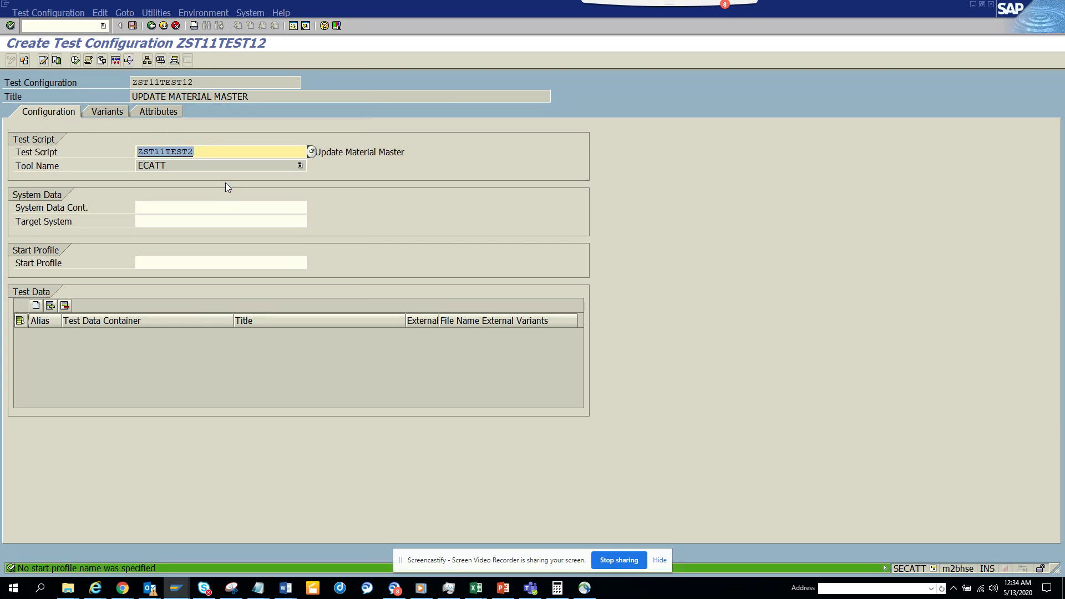
Download the configuration's variants as text file VAR_ECTC_ZST11TEST12 to the SAP GUI folder, resolving references to the test data container.
{"action": "left_click", "coordinate": [57, 61]}
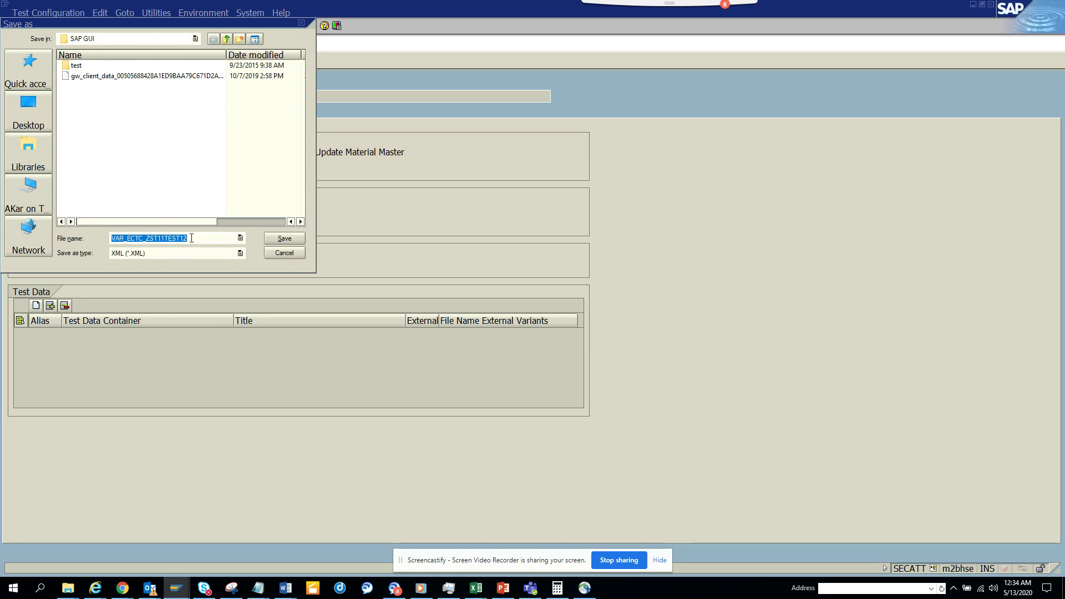
{"action": "left_click", "coordinate": [178, 254]}
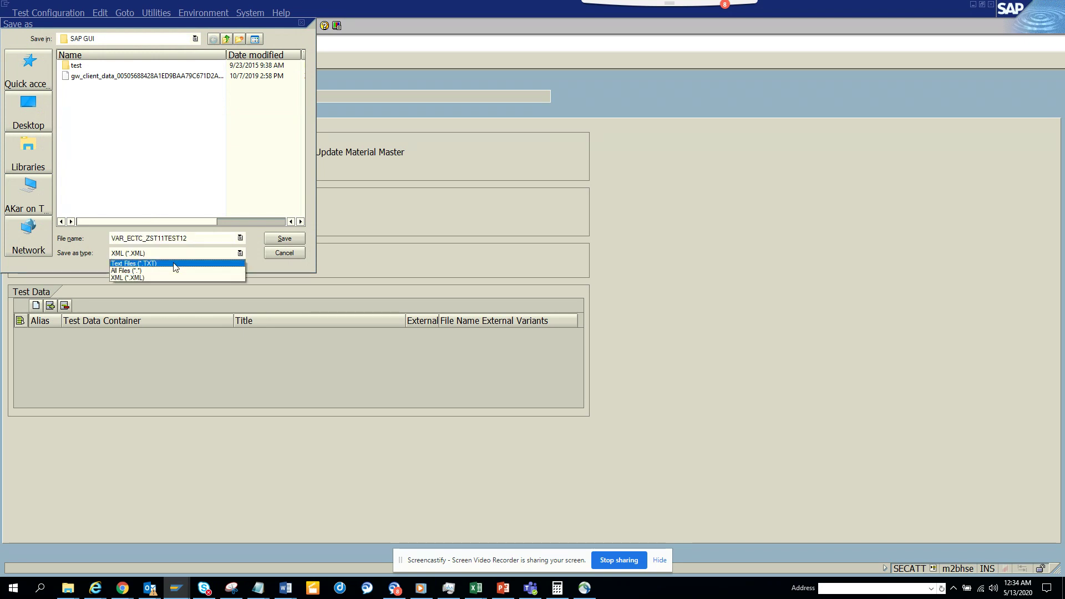
{"action": "left_click", "coordinate": [175, 264]}
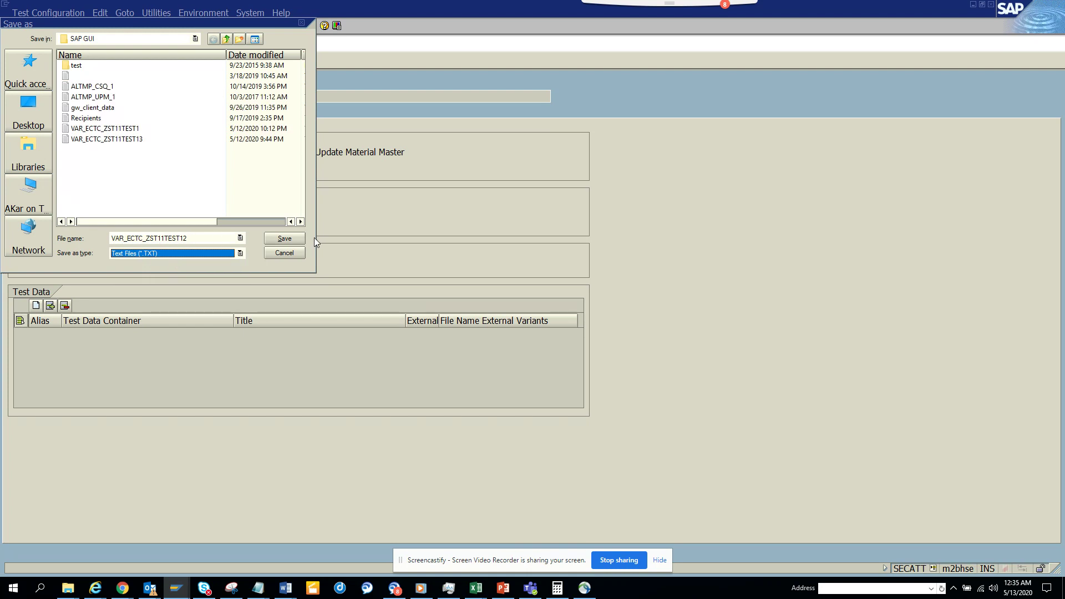
{"action": "left_click", "coordinate": [285, 238]}
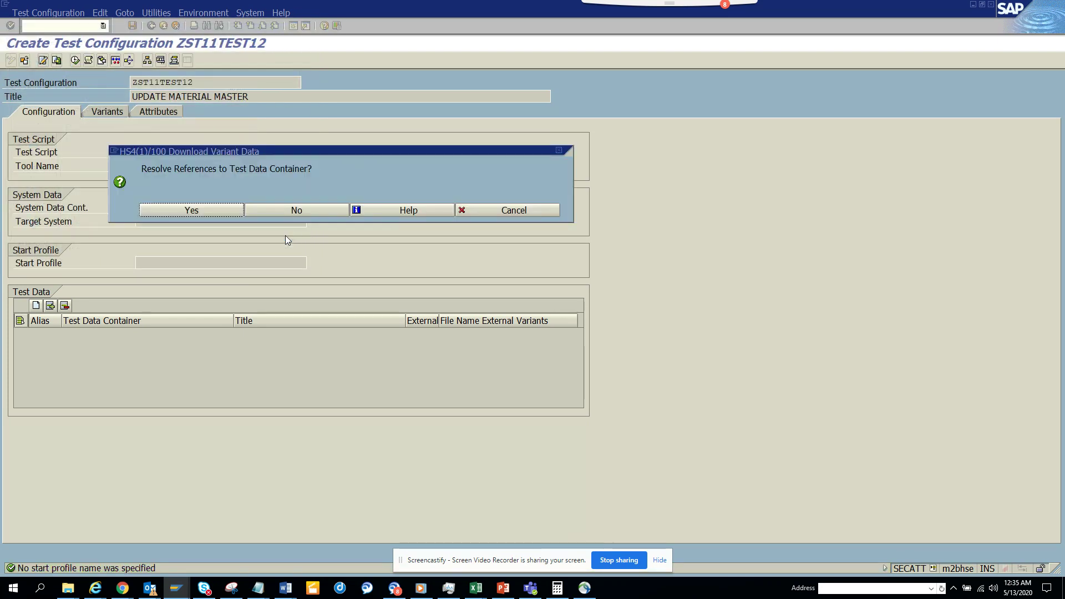
{"action": "left_click", "coordinate": [225, 211]}
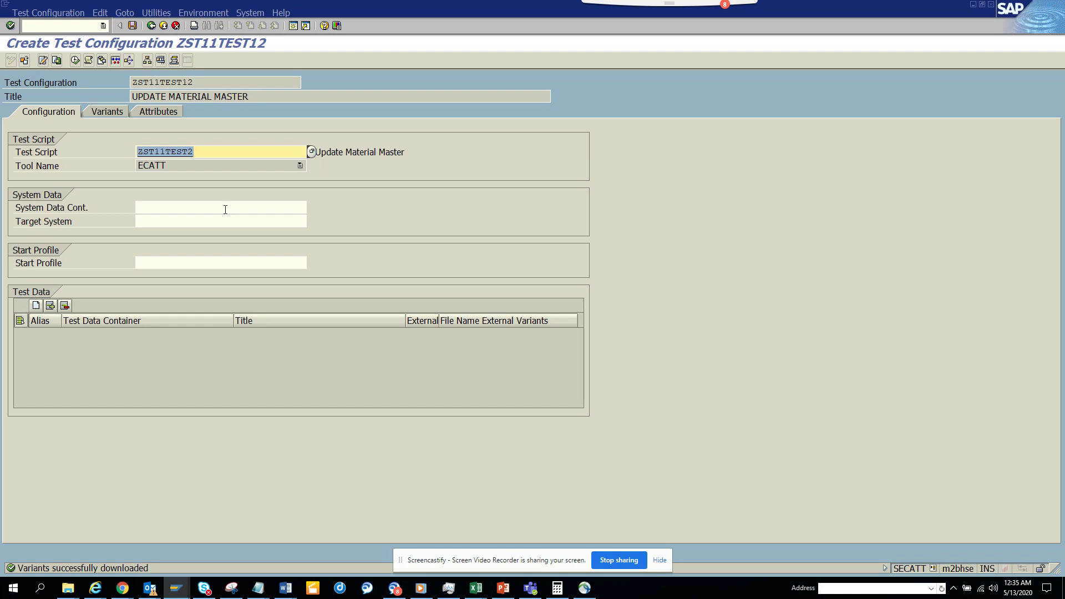
Switch to File Explorer and locate the downloaded text file VAR_ECTC_ZST11TEST12 in the SAP GUI folder.
{"action": "left_click", "coordinate": [74, 589]}
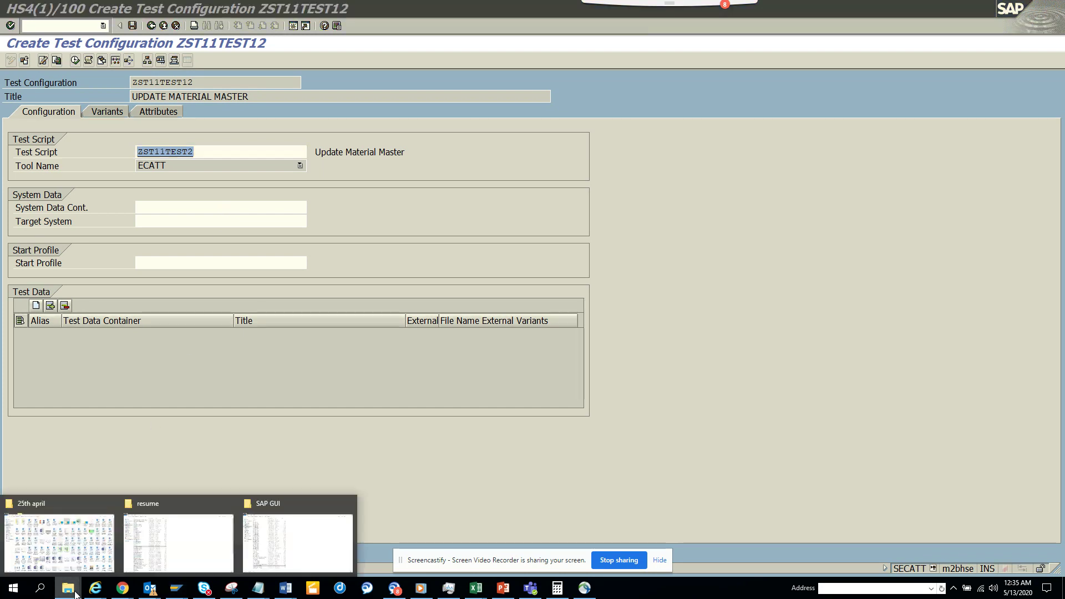
{"action": "left_click", "coordinate": [272, 532]}
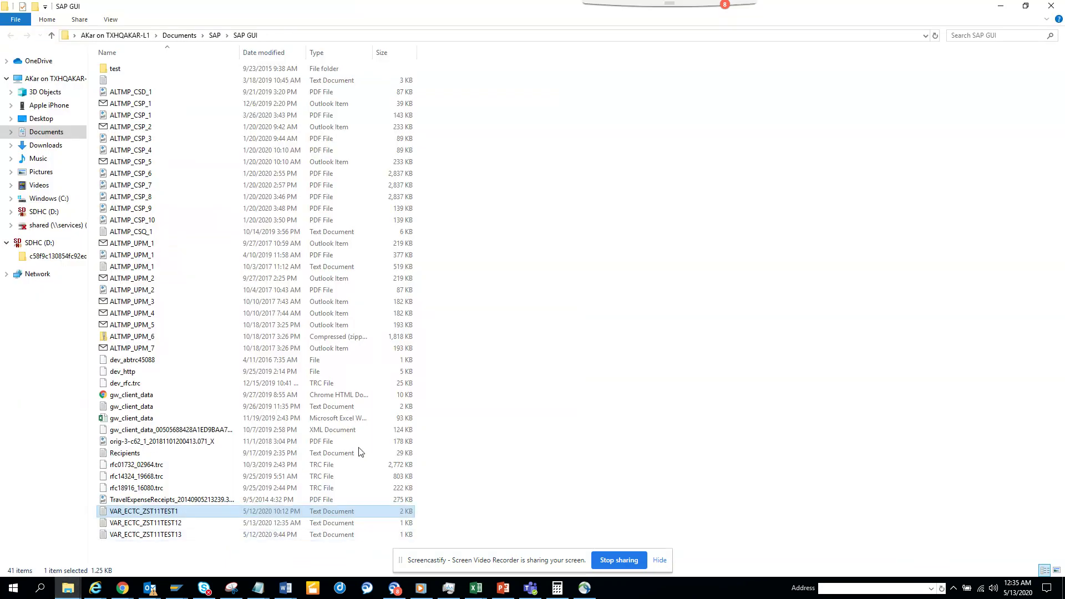
{"action": "left_click", "coordinate": [176, 524]}
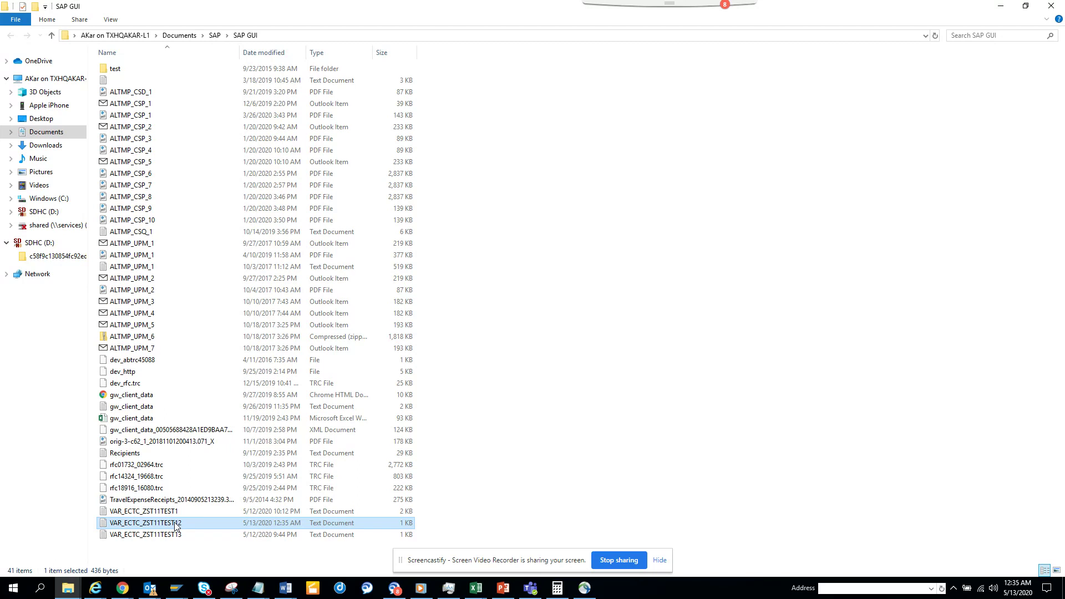
Switch to Excel and create a new blank workbook.
{"action": "left_click", "coordinate": [474, 582]}
{"action": "left_click", "coordinate": [747, 553]}
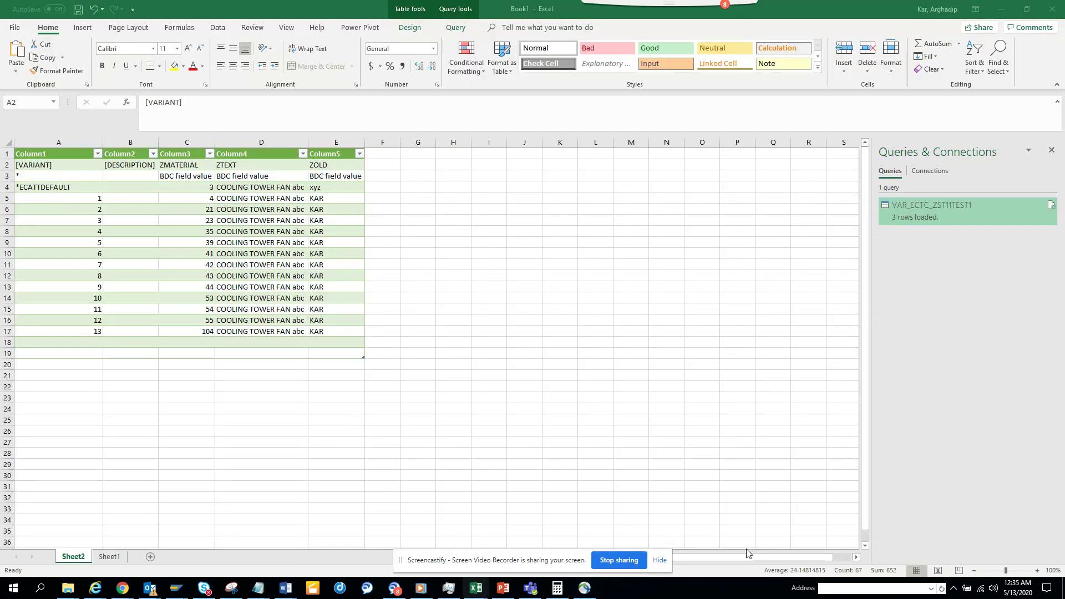
{"action": "left_click", "coordinate": [15, 28]}
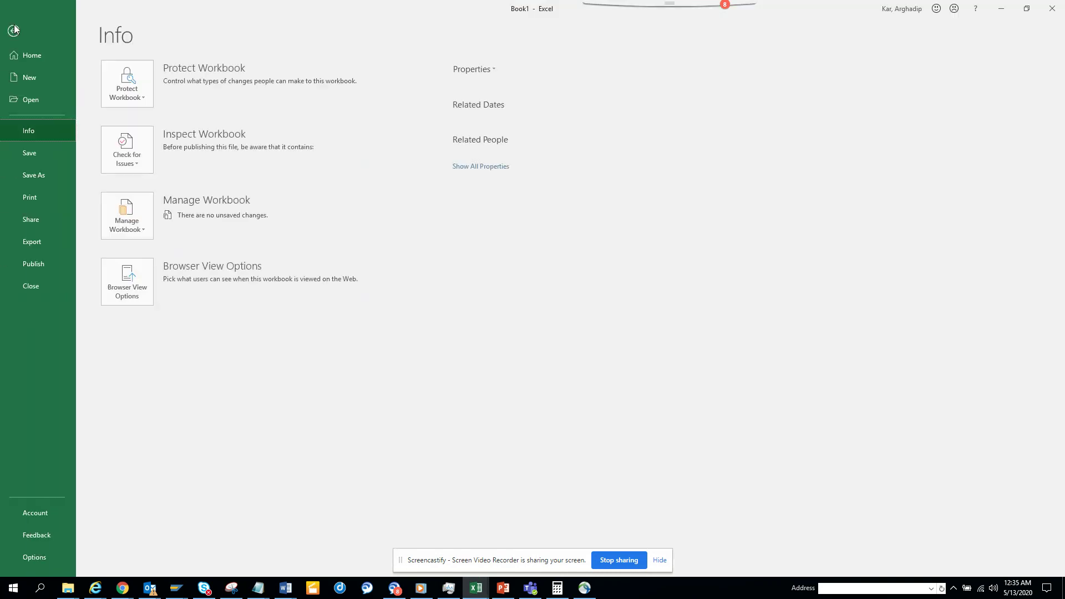
{"action": "left_click", "coordinate": [52, 78]}
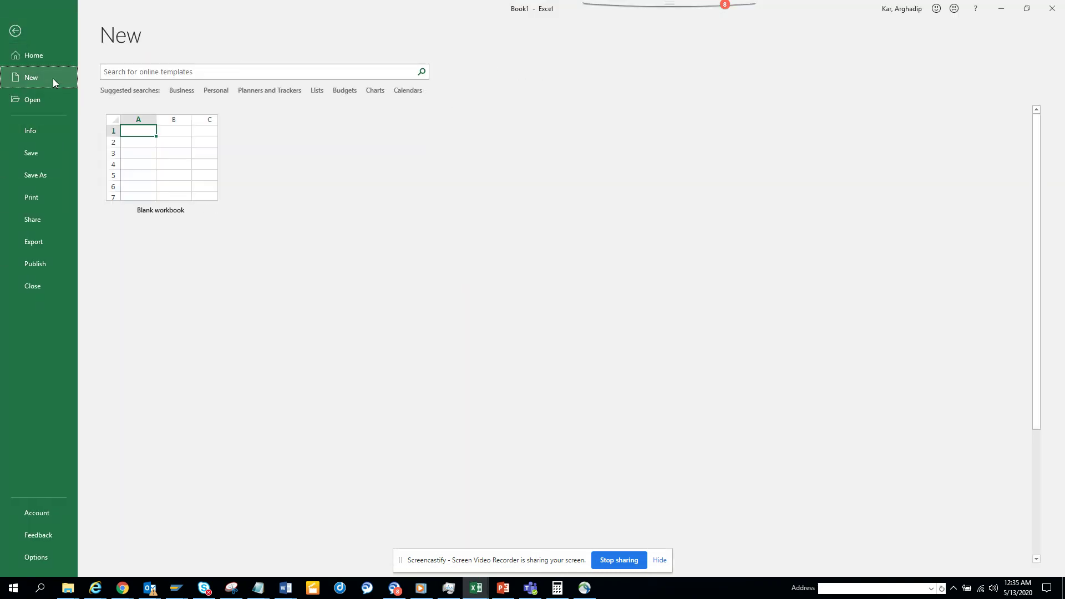
{"action": "left_click", "coordinate": [169, 154]}
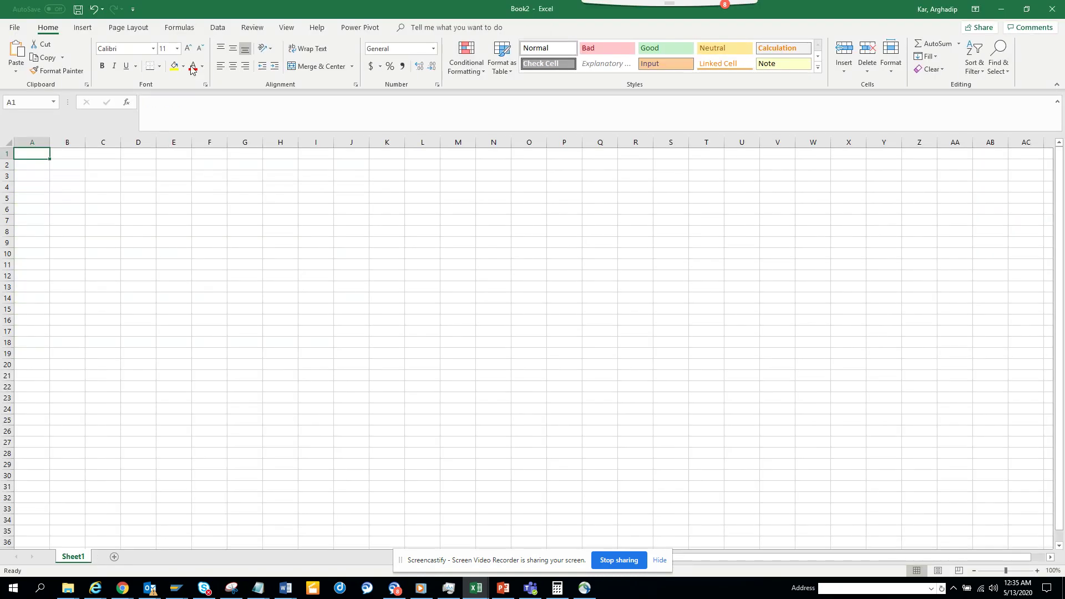
Import the text file VAR_ECTC_ZST11TEST12 with tab delimiter and load it into the workbook as a table.
{"action": "left_click", "coordinate": [218, 28]}
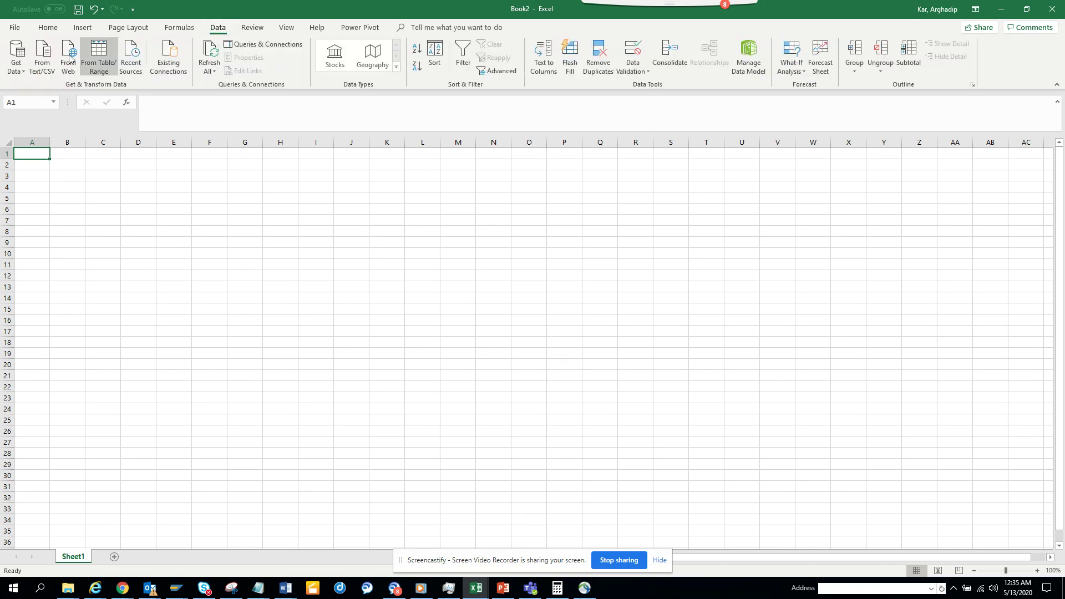
{"action": "left_click", "coordinate": [40, 66]}
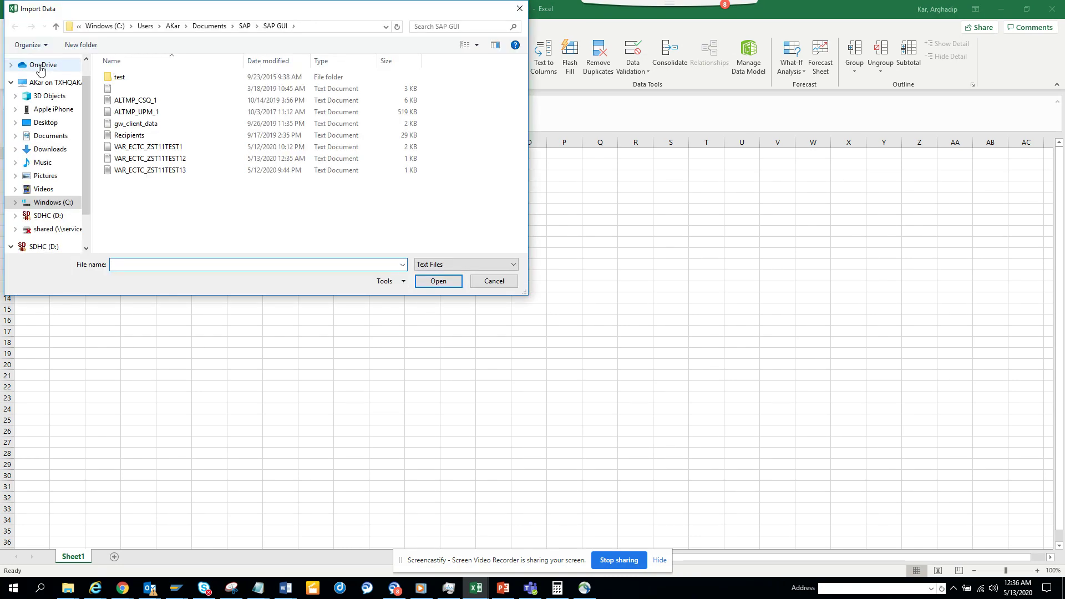
{"action": "left_click", "coordinate": [183, 160]}
{"action": "double_click", "coordinate": [183, 159]}
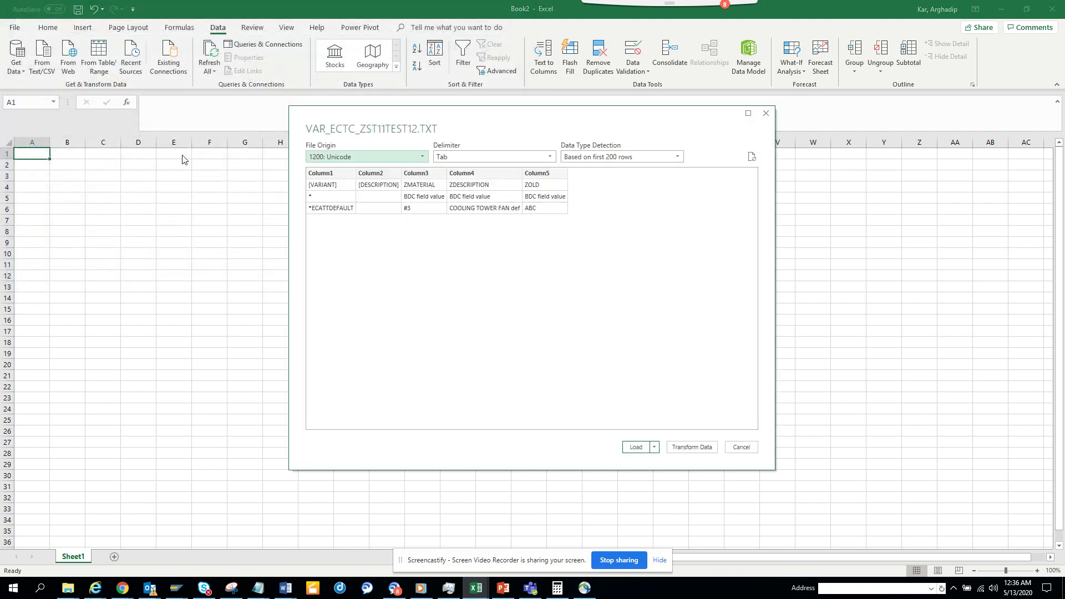
{"action": "left_click", "coordinate": [635, 448]}
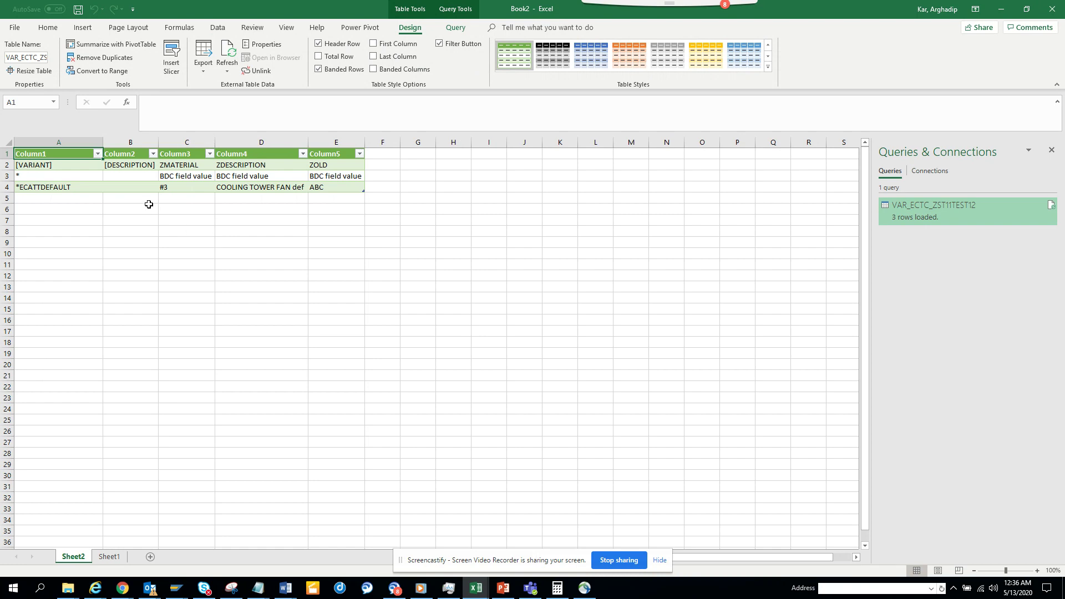
Switch to the SAP Data Browser for table MARA and copy the block of material numbers from 111 to 446.
{"action": "left_click", "coordinate": [82, 199]}
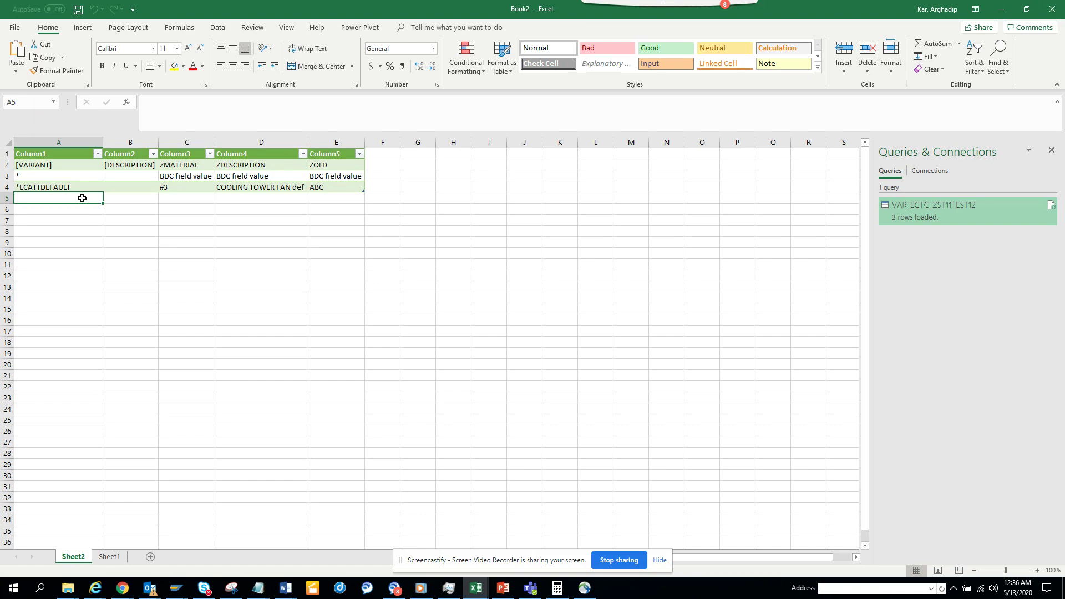
{"action": "mouse_move", "coordinate": [181, 591]}
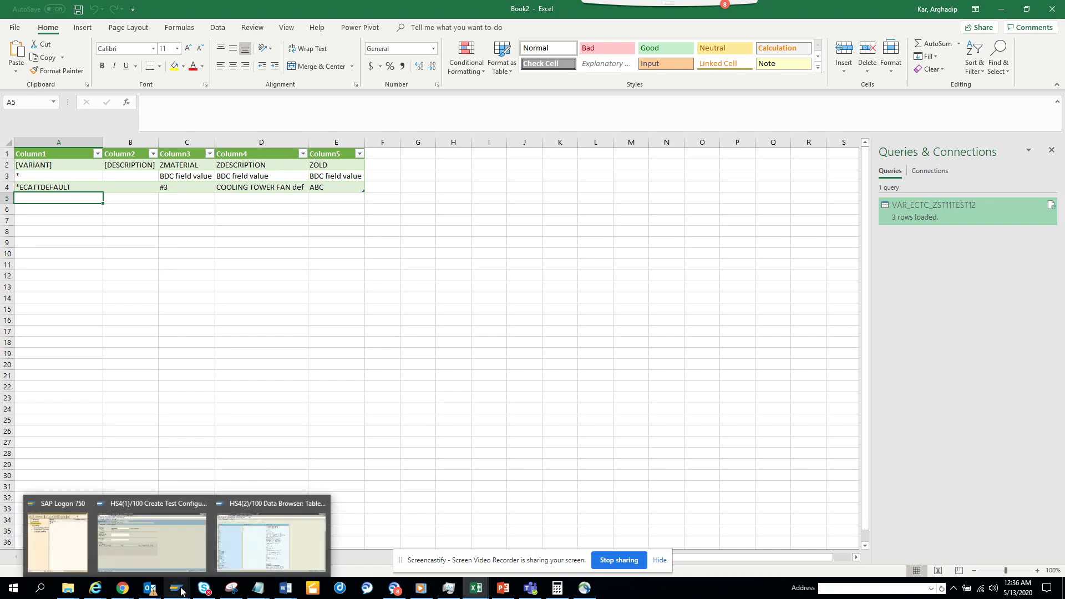
{"action": "left_click", "coordinate": [275, 555]}
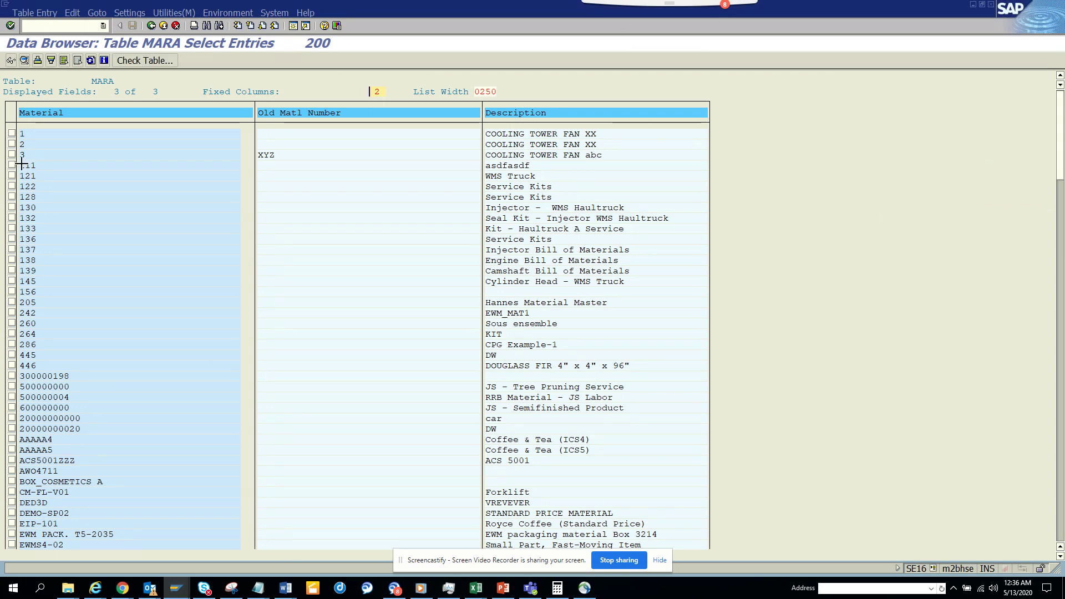
{"action": "left_click_drag", "start_coordinate": [21, 164], "coordinate": [77, 364]}
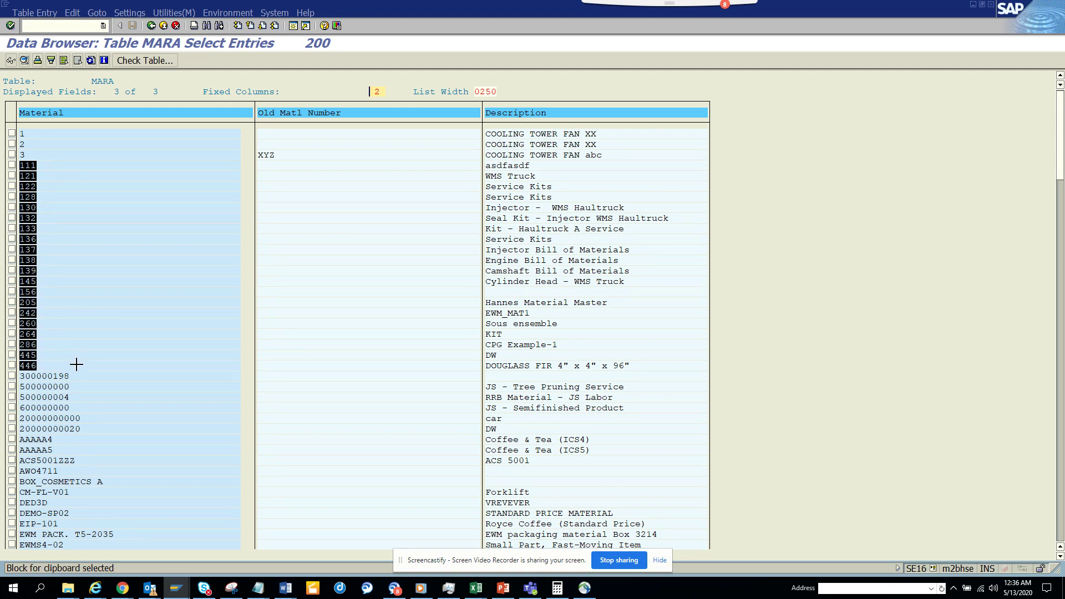
{"action": "key", "text": "ctrl+c"}
Return to the Excel workbook and remove the # prefix from the ZMATERIAL value in cell C4.
{"action": "key", "text": "alt+Tab"}
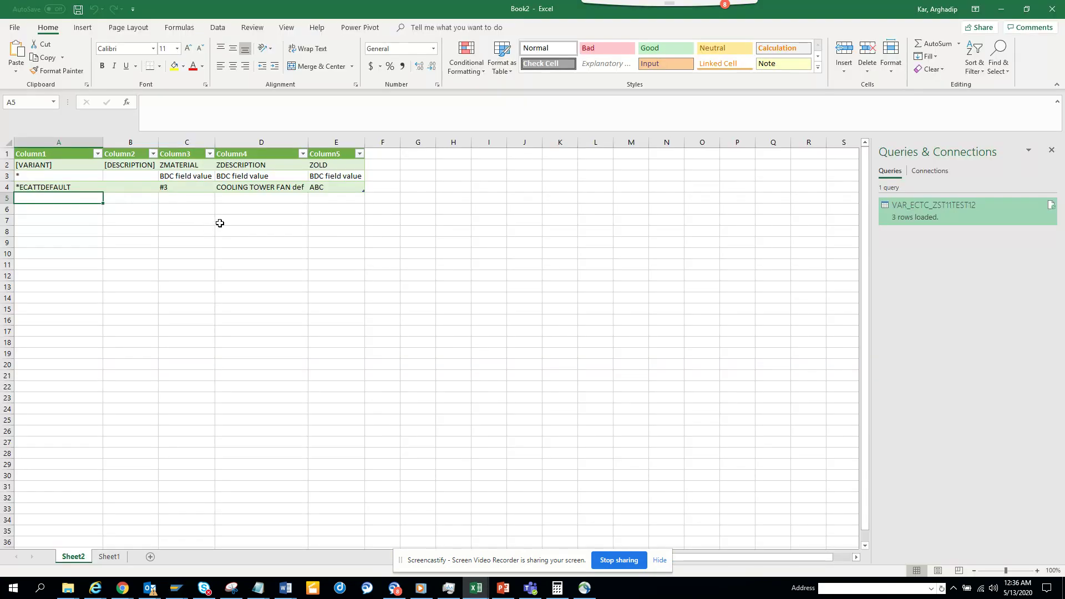
{"action": "left_click", "coordinate": [176, 188]}
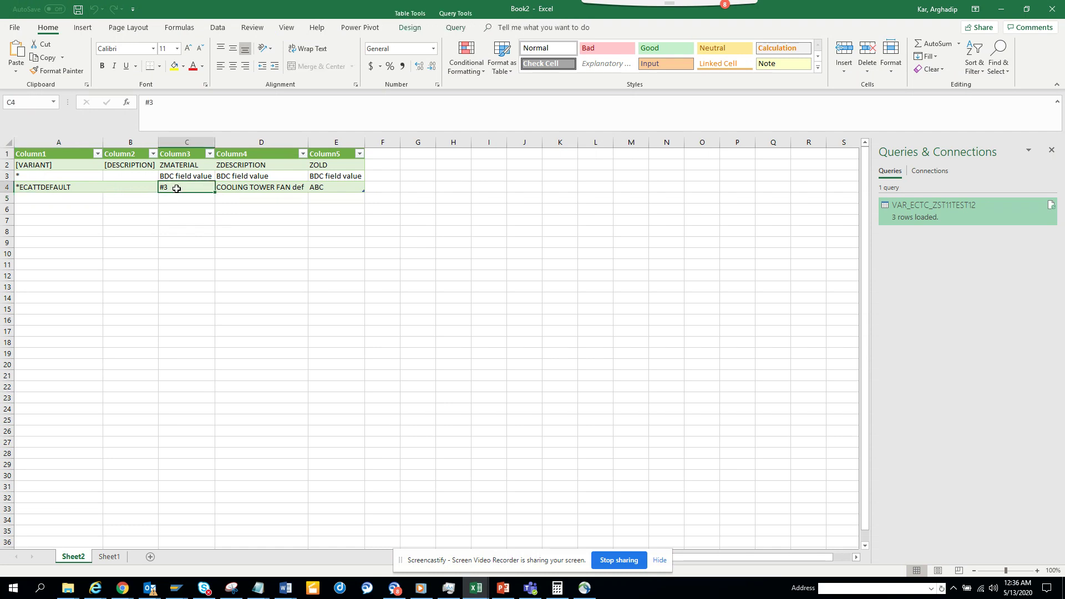
{"action": "left_click", "coordinate": [150, 106]}
{"action": "key", "text": "BackSpace"}
Paste the copied material numbers into the ZMATERIAL column starting at cell C5.
{"action": "left_click", "coordinate": [177, 199]}
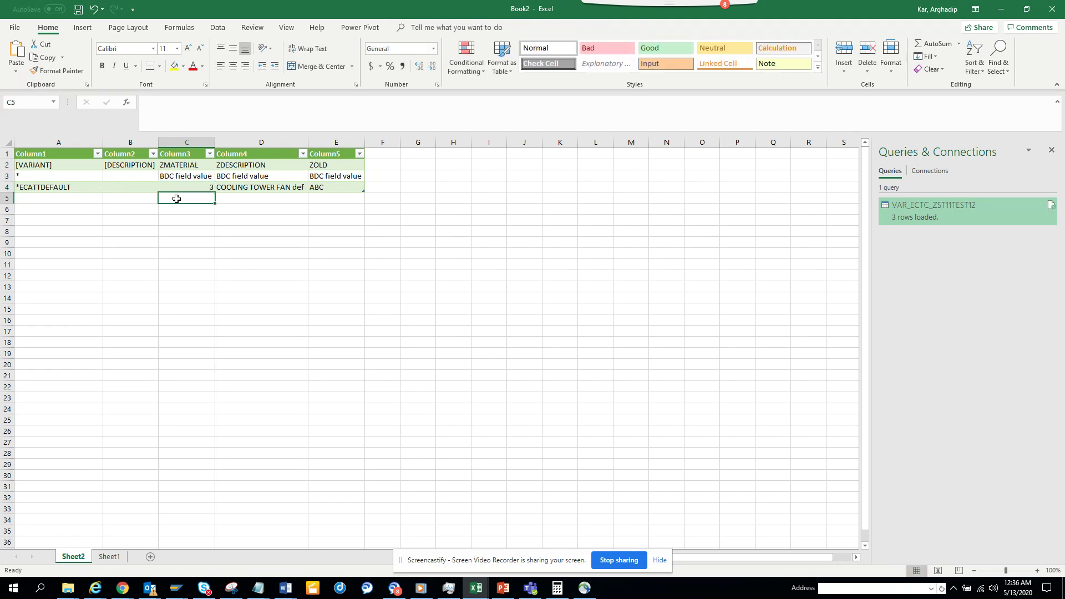
{"action": "key", "text": "ctrl+v"}
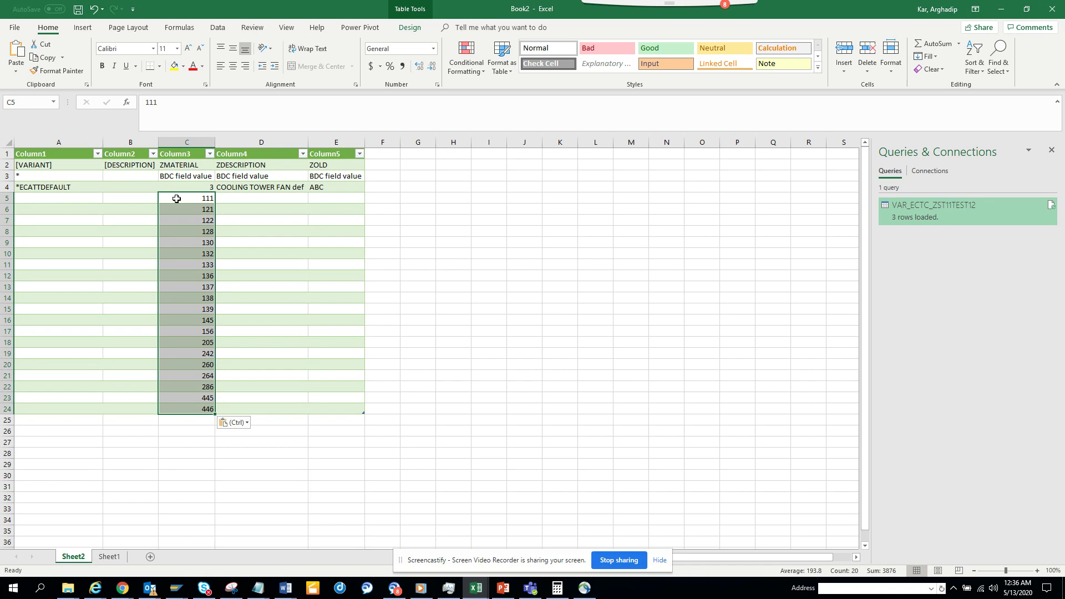
{"action": "left_click", "coordinate": [86, 201]}
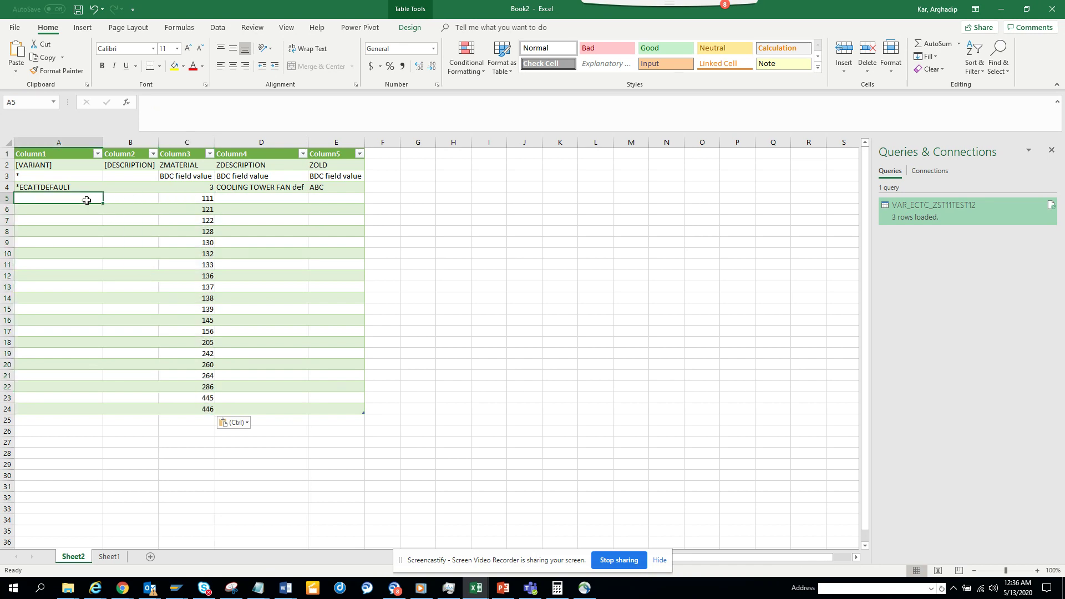
Enter variant numbers 1 and 2 in cells A5 and A6, and try filling the sequence down to A8.
{"action": "type", "text": "1"}
{"action": "key", "text": "Return"}
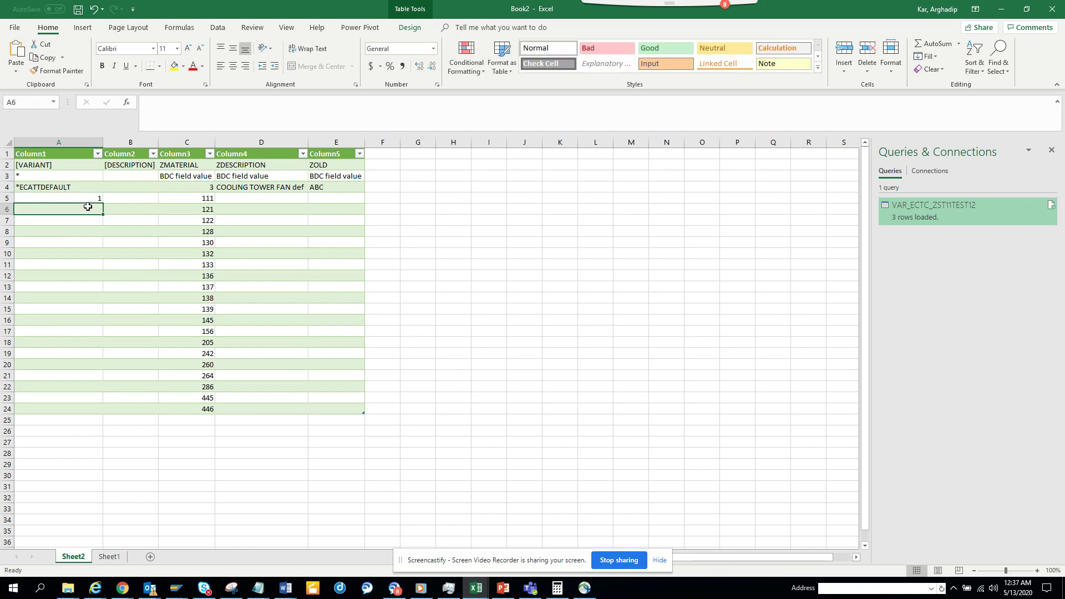
{"action": "type", "text": "2"}
{"action": "key", "text": "Return"}
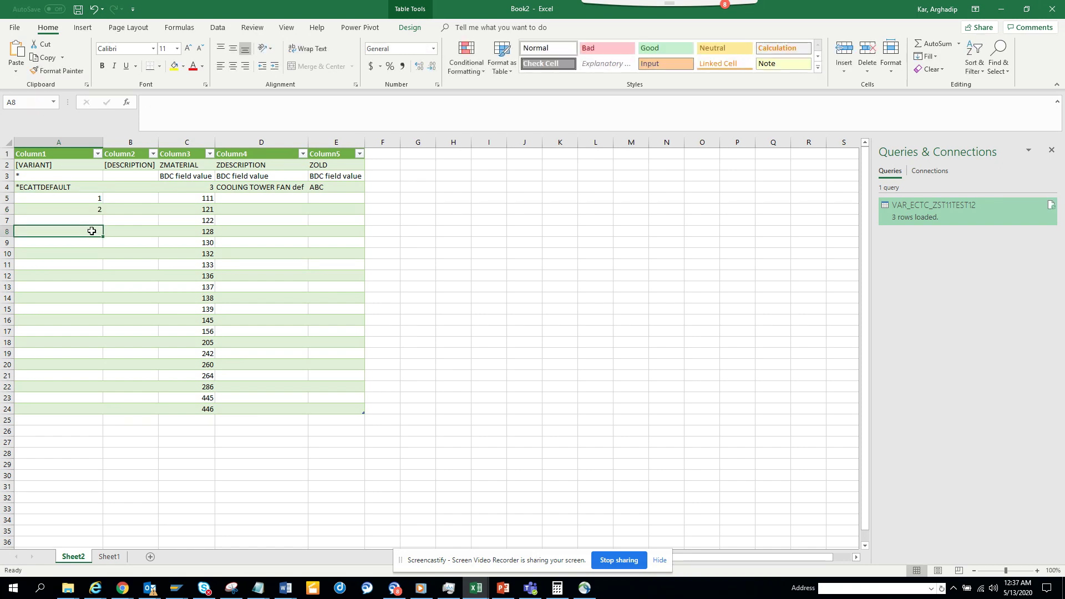
{"action": "left_click", "coordinate": [101, 202]}
{"action": "left_click_drag", "start_coordinate": [104, 202], "coordinate": [105, 236]}
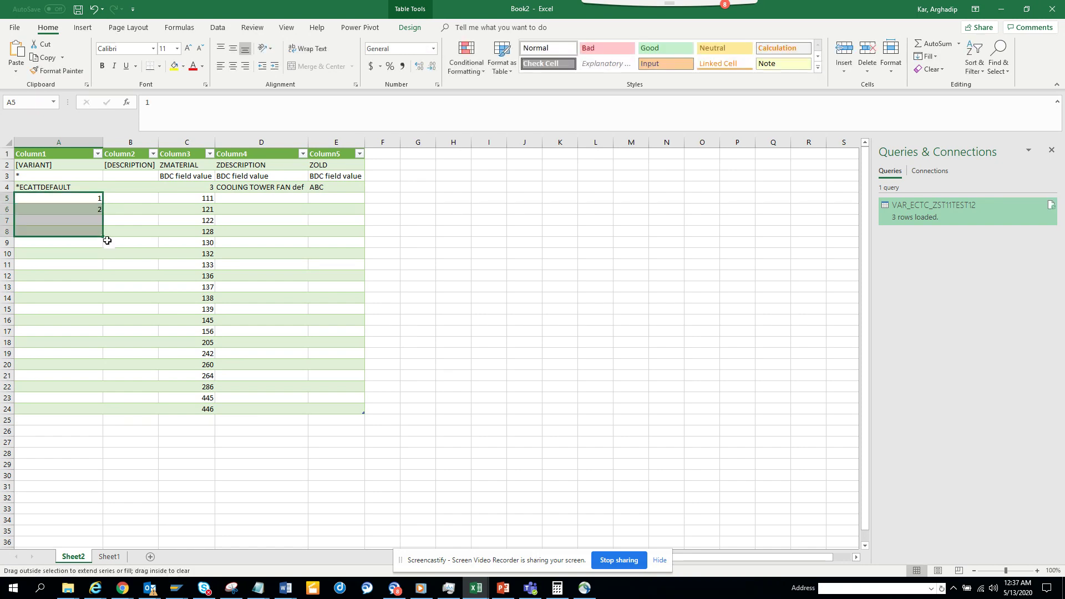
Enter variant numbers 2, 3, 4 and 5 individually in cells A6 to A9.
{"action": "left_click", "coordinate": [100, 209]}
{"action": "type", "text": "2"}
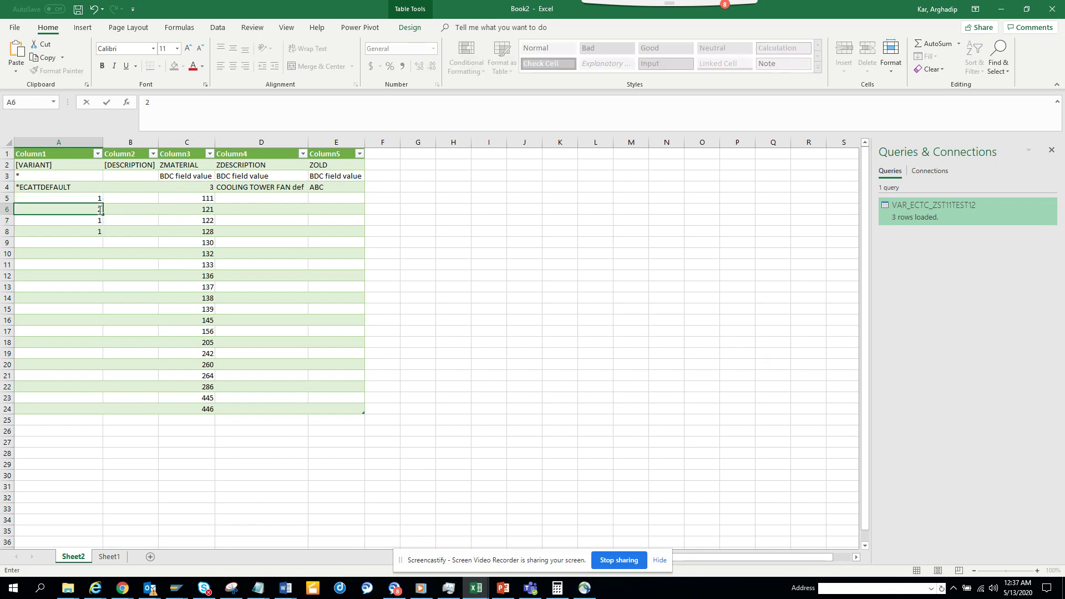
{"action": "left_click", "coordinate": [101, 220]}
{"action": "type", "text": "3"}
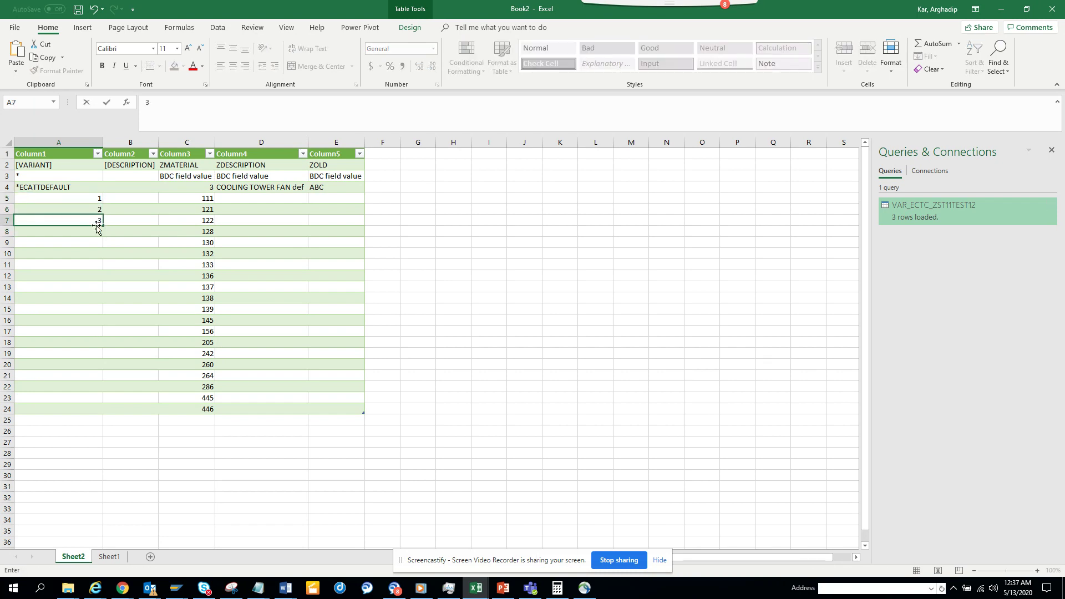
{"action": "left_click", "coordinate": [97, 230]}
{"action": "type", "text": "4"}
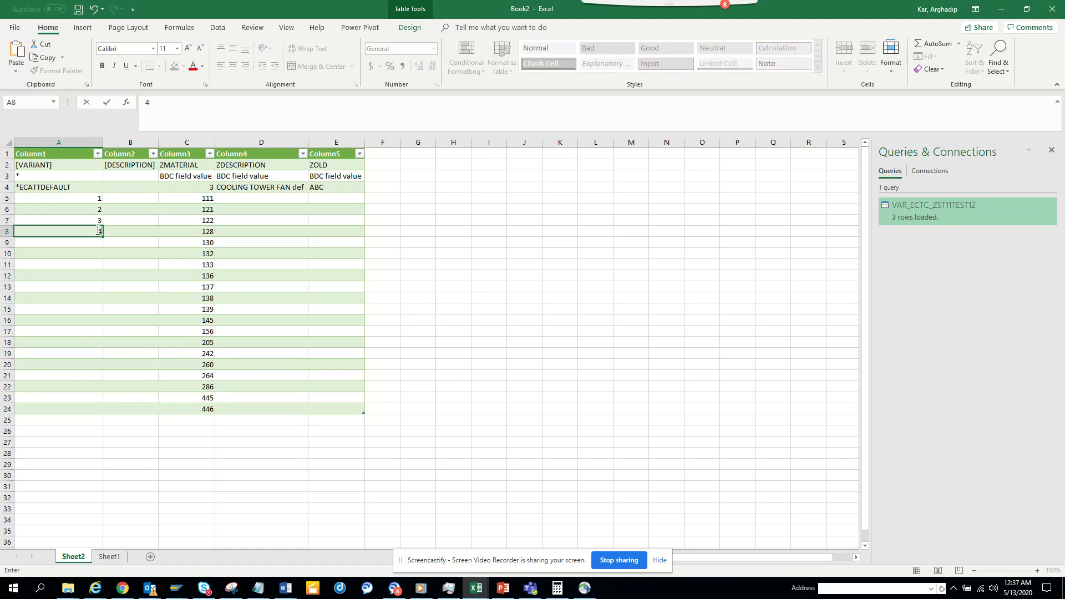
{"action": "left_click", "coordinate": [99, 241]}
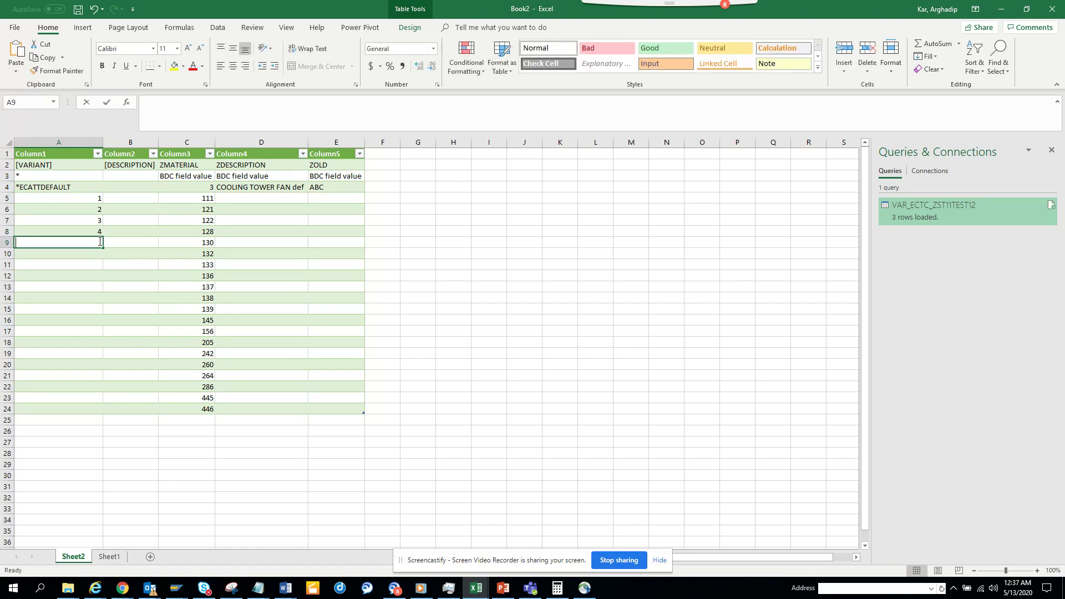
{"action": "type", "text": "5"}
Continue the variant numbers with 6, 7, 8, 10, 11 and 12 in cells A10 to A15.
{"action": "left_click", "coordinate": [96, 251]}
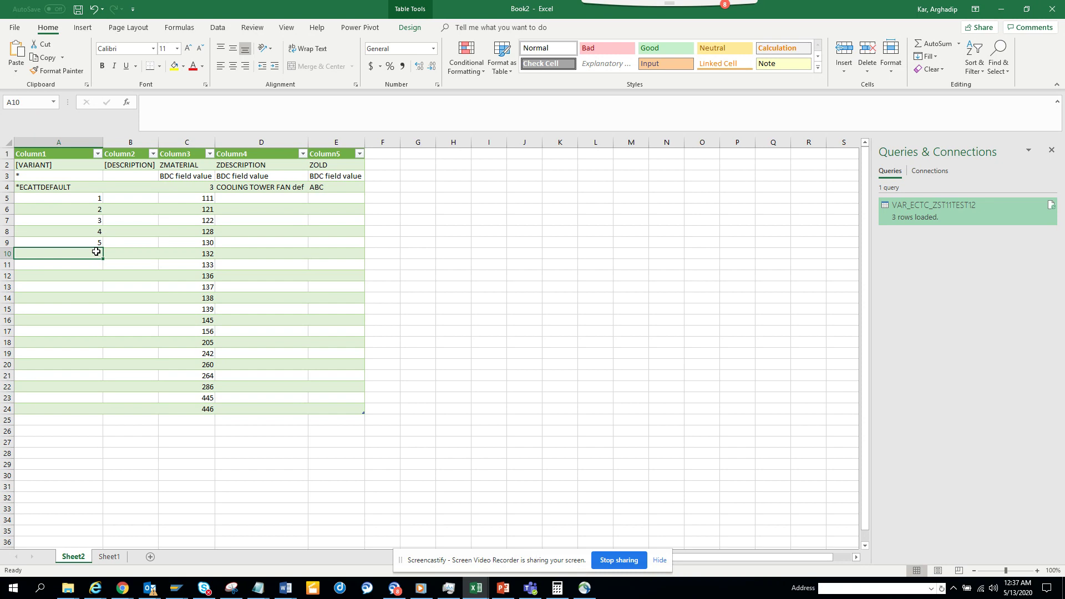
{"action": "type", "text": "6"}
{"action": "key", "text": "Return"}
{"action": "type", "text": "7"}
{"action": "key", "text": "Return"}
{"action": "type", "text": "8"}
{"action": "key", "text": "Return"}
{"action": "type", "text": "9"}
{"action": "key", "text": "Return"}
{"action": "key", "text": "Up"}
{"action": "type", "text": "10"}
{"action": "key", "text": "Return"}
{"action": "type", "text": "11"}
{"action": "key", "text": "Return"}
{"action": "type", "text": "12"}
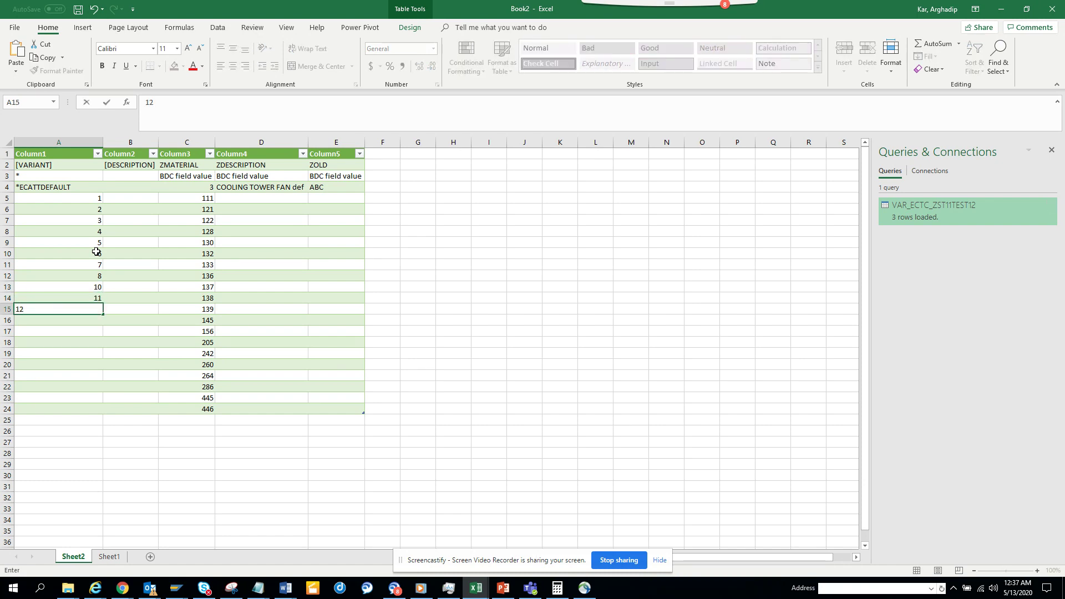
{"action": "key", "text": "Return"}
Enter variant numbers 13, 14, 16 and 17 in cells A16 to A19.
{"action": "type", "text": "13"}
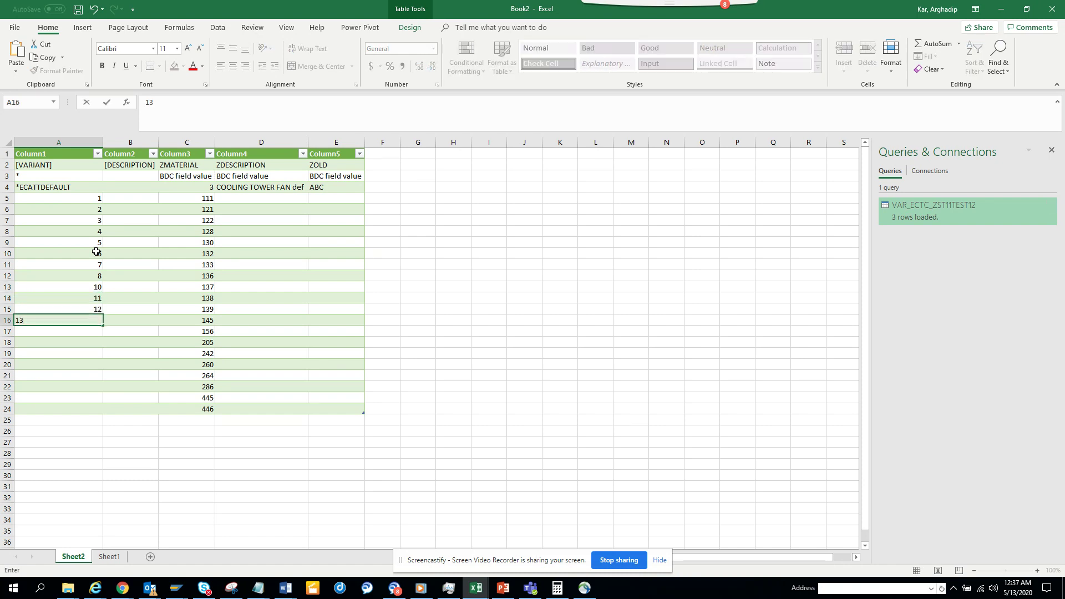
{"action": "key", "text": "Return"}
{"action": "type", "text": "14"}
{"action": "key", "text": "Return"}
{"action": "type", "text": "1"}
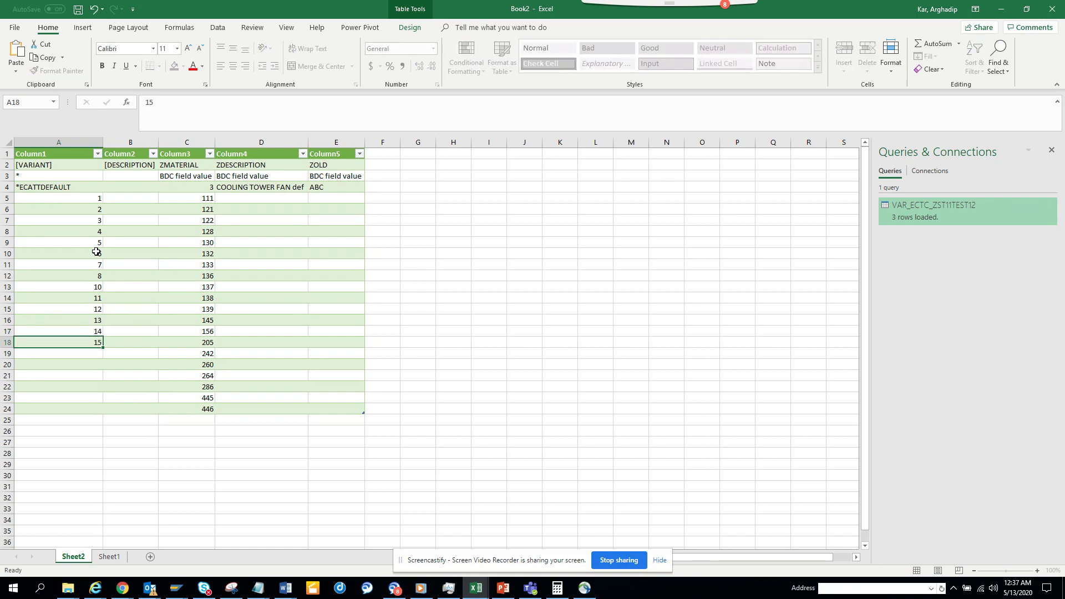
{"action": "type", "text": "6"}
{"action": "key", "text": "Return"}
{"action": "type", "text": "17"}
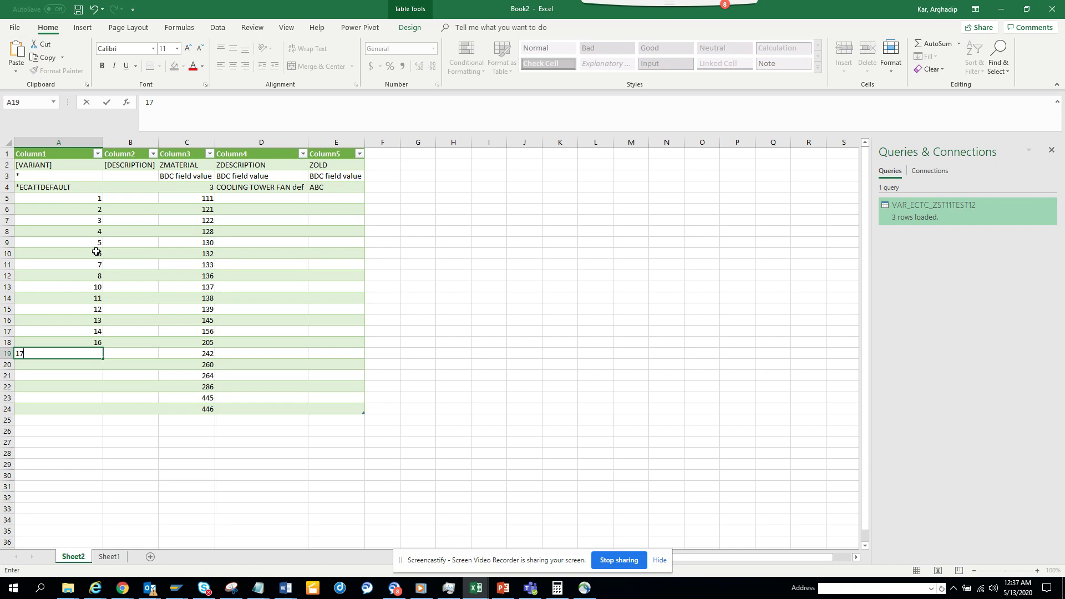
{"action": "key", "text": "Return"}
Complete the variant column with numbers 18 to 22 in cells A20 to A24.
{"action": "type", "text": "1"}
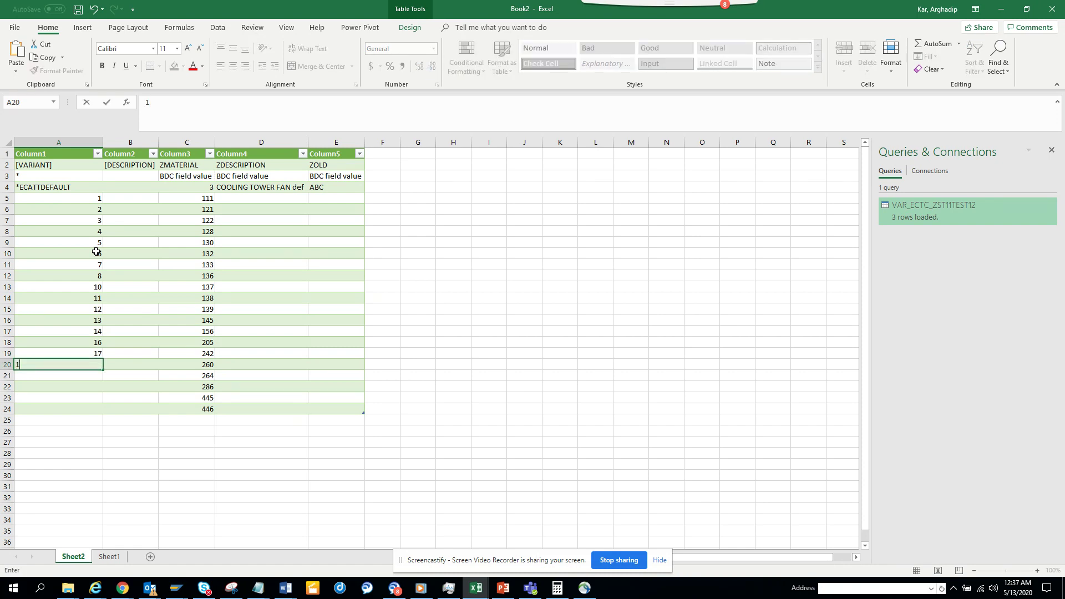
{"action": "type", "text": "8"}
{"action": "key", "text": "Return"}
{"action": "type", "text": "19"}
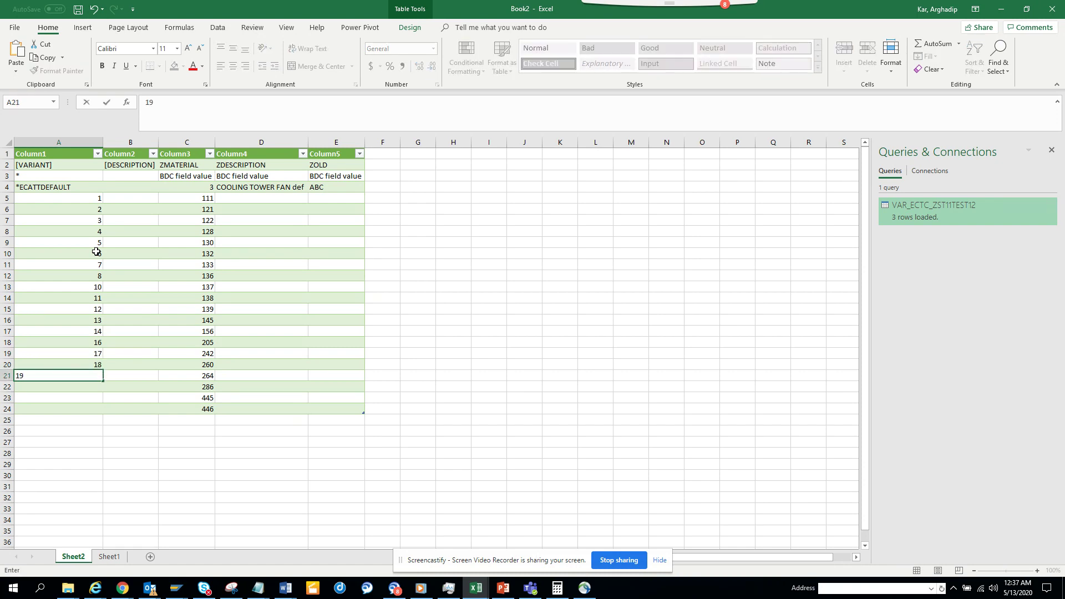
{"action": "key", "text": "Return"}
{"action": "type", "text": "20"}
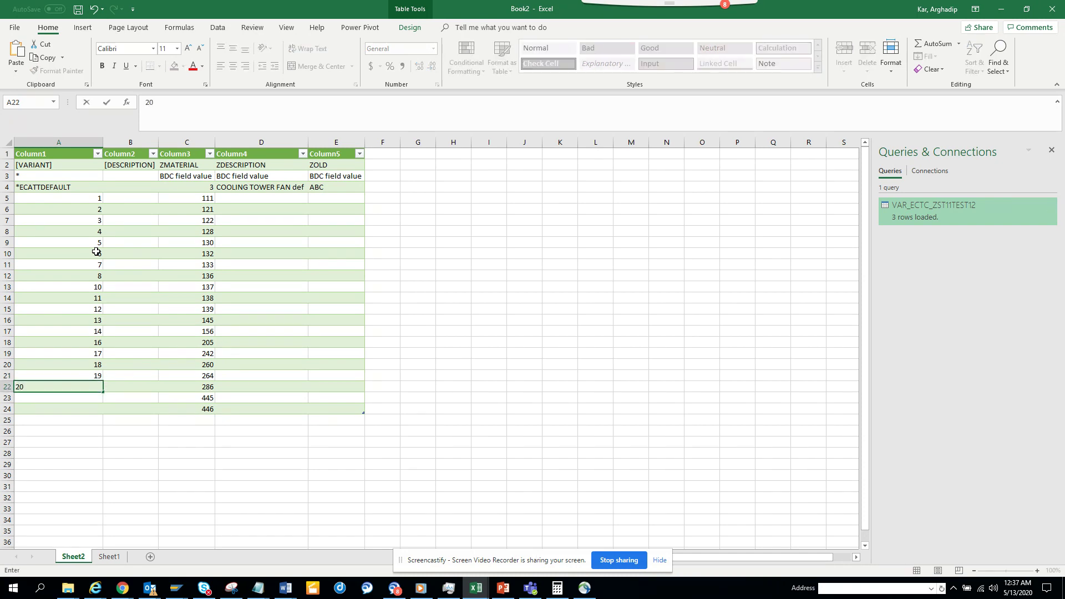
{"action": "key", "text": "Return"}
{"action": "type", "text": "21"}
{"action": "key", "text": "Return"}
{"action": "type", "text": "22"}
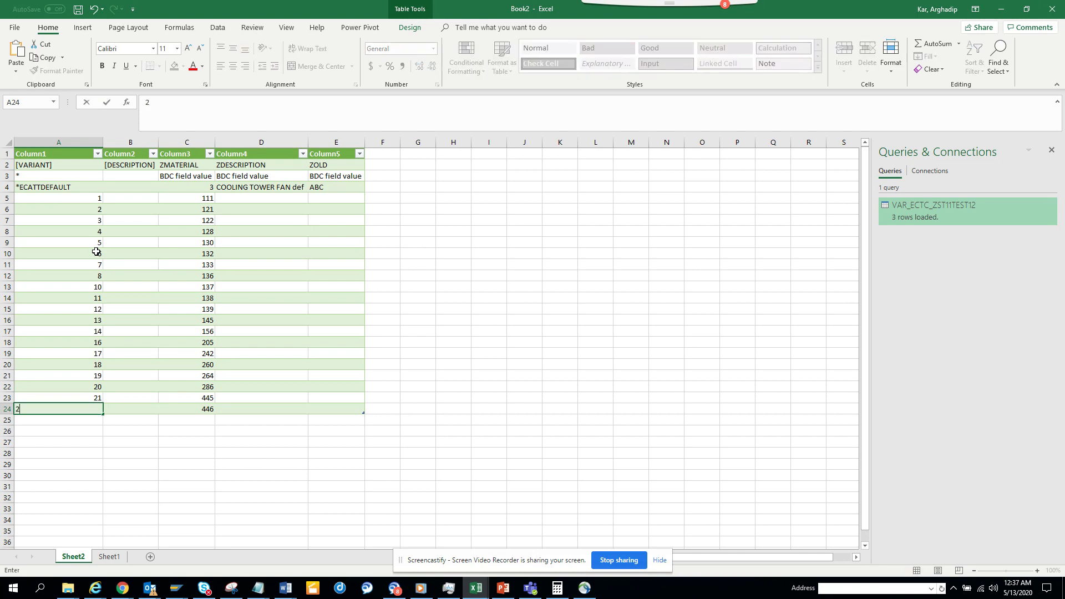
{"action": "left_click", "coordinate": [283, 214]}
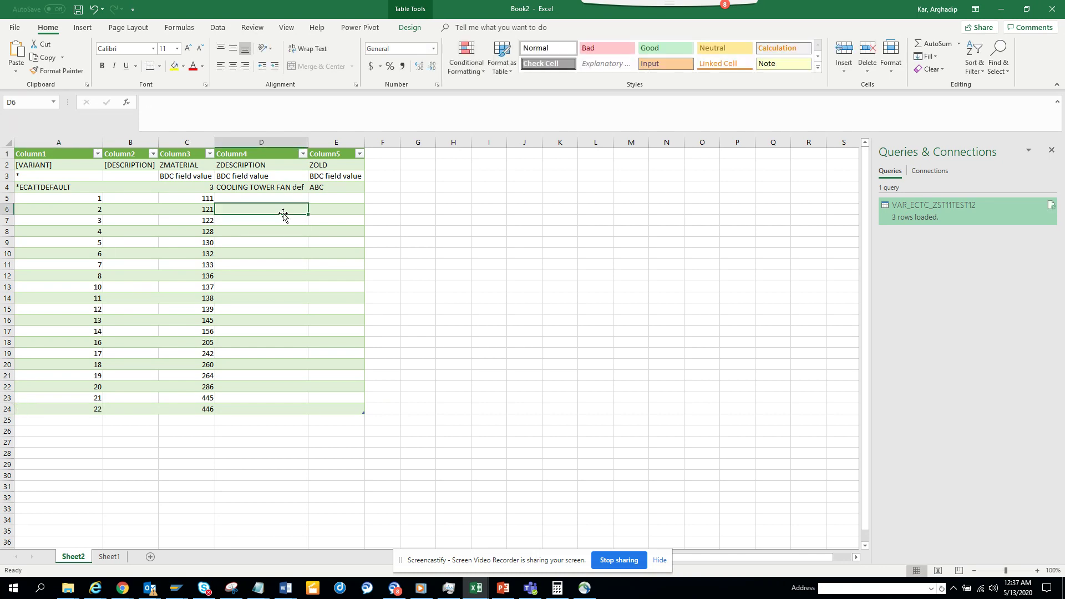
Copy the default description COOLING TOWER FAN def from D4 into cells D5 to D24.
{"action": "left_click", "coordinate": [296, 189]}
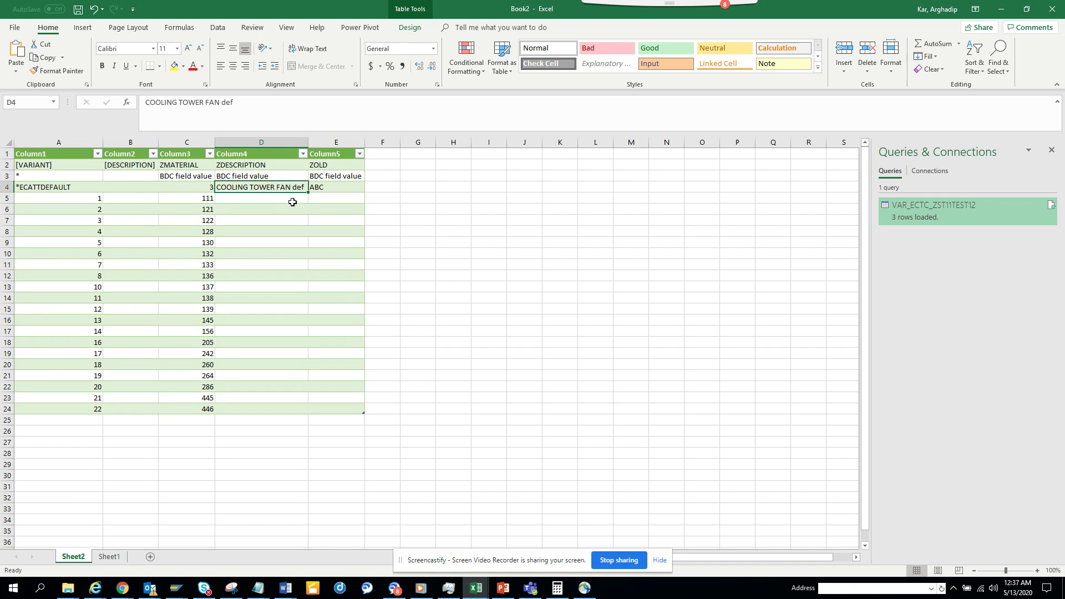
{"action": "key", "text": "ctrl+c"}
{"action": "left_click_drag", "start_coordinate": [289, 203], "coordinate": [293, 409]}
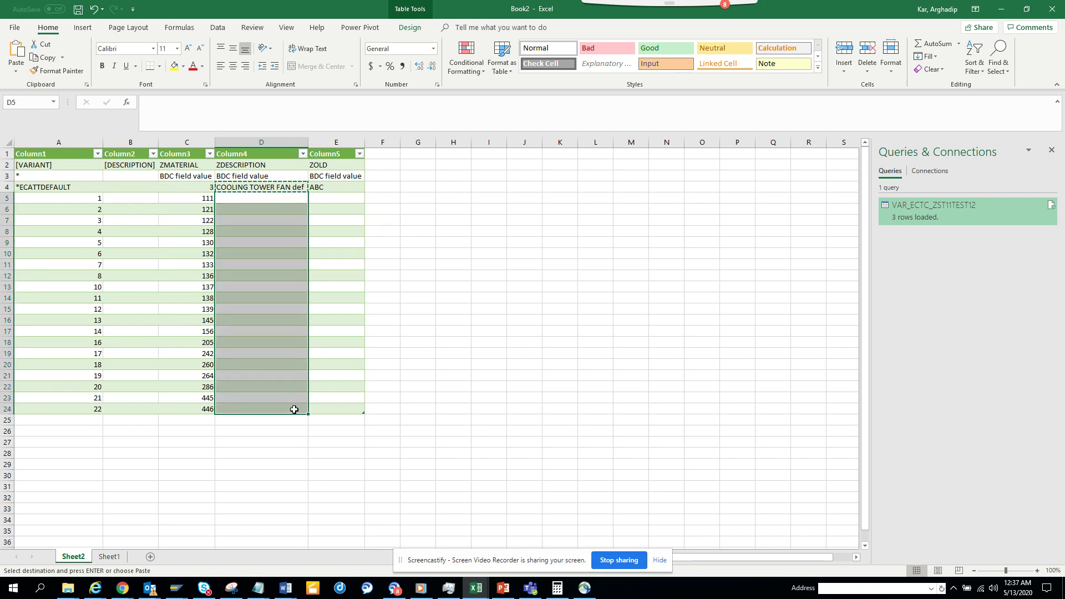
{"action": "key", "text": "ctrl+v"}
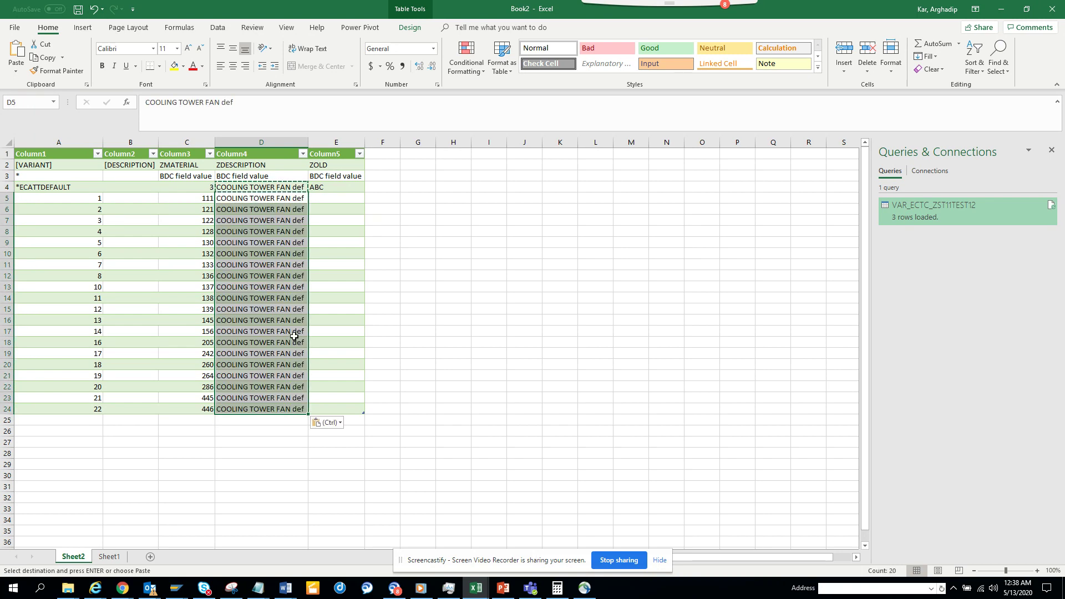
Change the description in D17 to COOLING TOWER FAN GRE and the one in D24 to COOLING TOWER FAN YYY.
{"action": "left_click", "coordinate": [294, 333]}
{"action": "left_click_drag", "start_coordinate": [234, 103], "coordinate": [222, 103]}
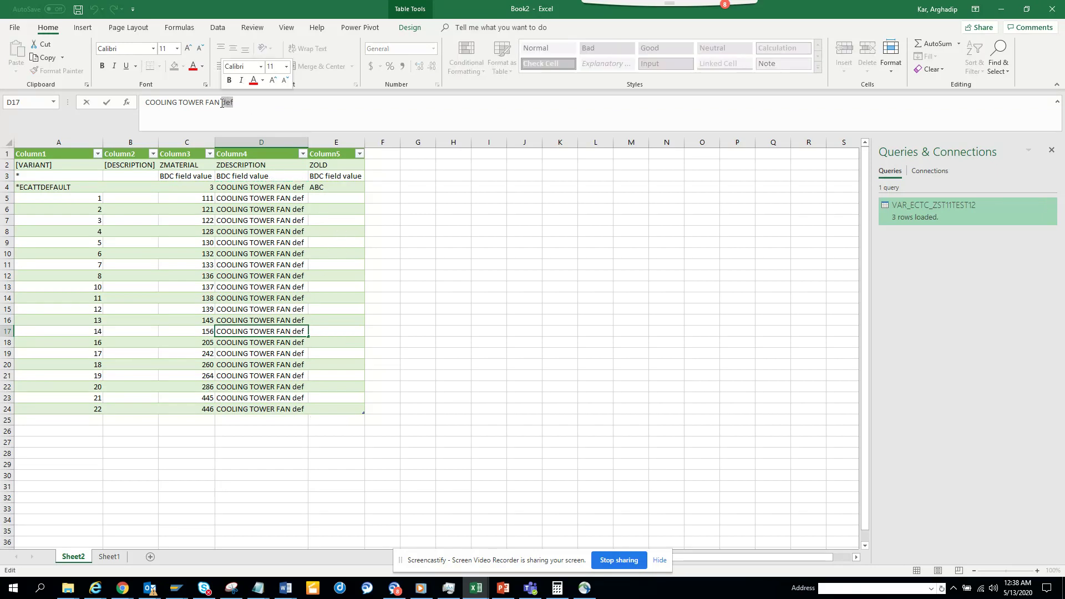
{"action": "type", "text": "GRE"}
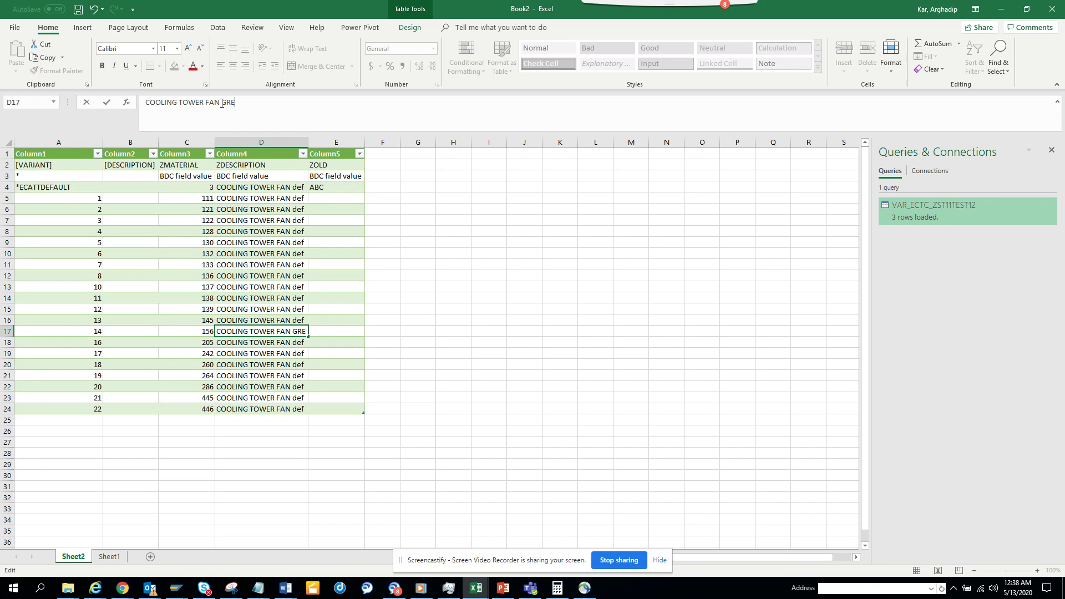
{"action": "left_click", "coordinate": [293, 413]}
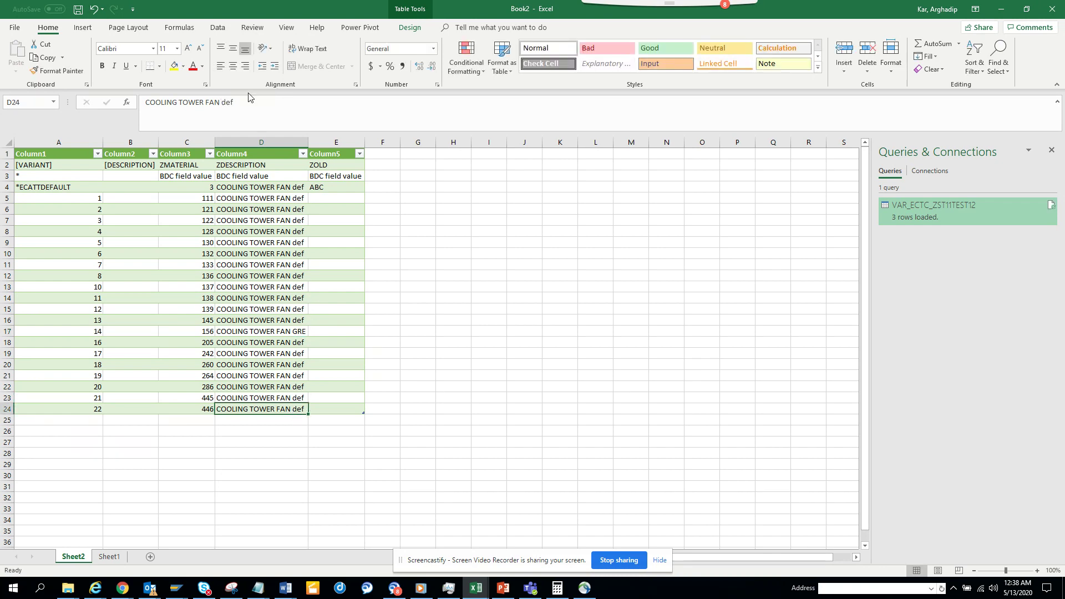
{"action": "left_click_drag", "start_coordinate": [233, 103], "coordinate": [225, 103]}
{"action": "type", "text": "YYY"}
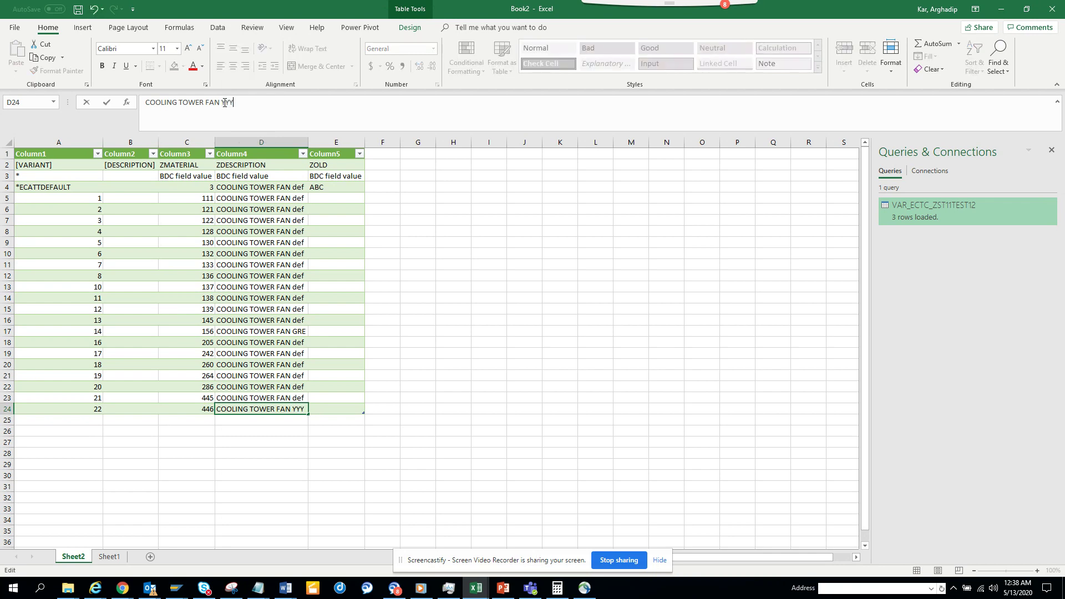
{"action": "left_click", "coordinate": [368, 253]}
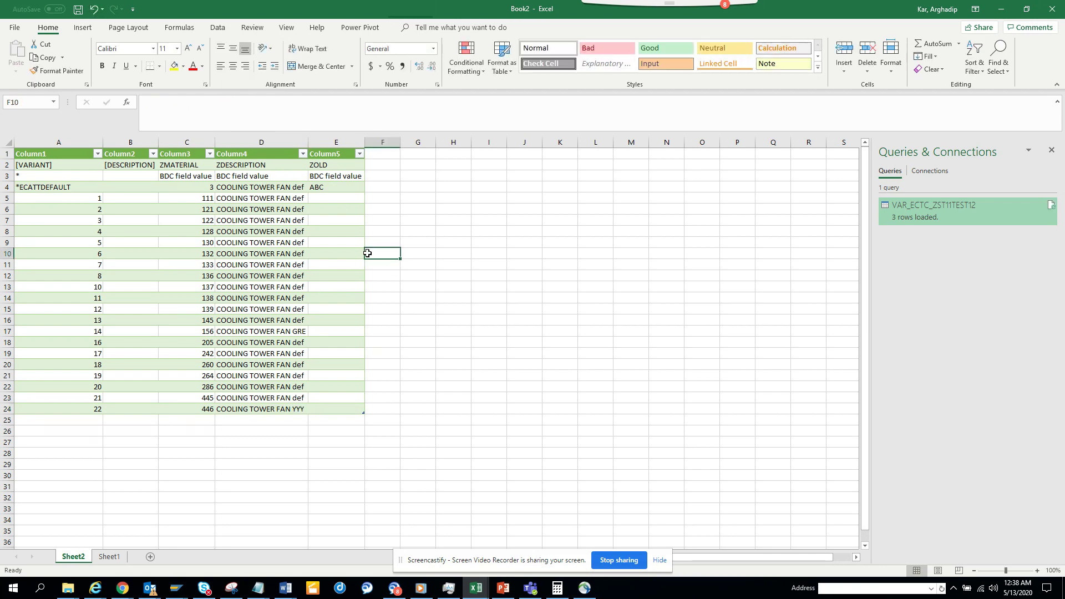
Enter the ZOLD values DEF, GGG and HHH in cells E5 to E7.
{"action": "left_click", "coordinate": [332, 201]}
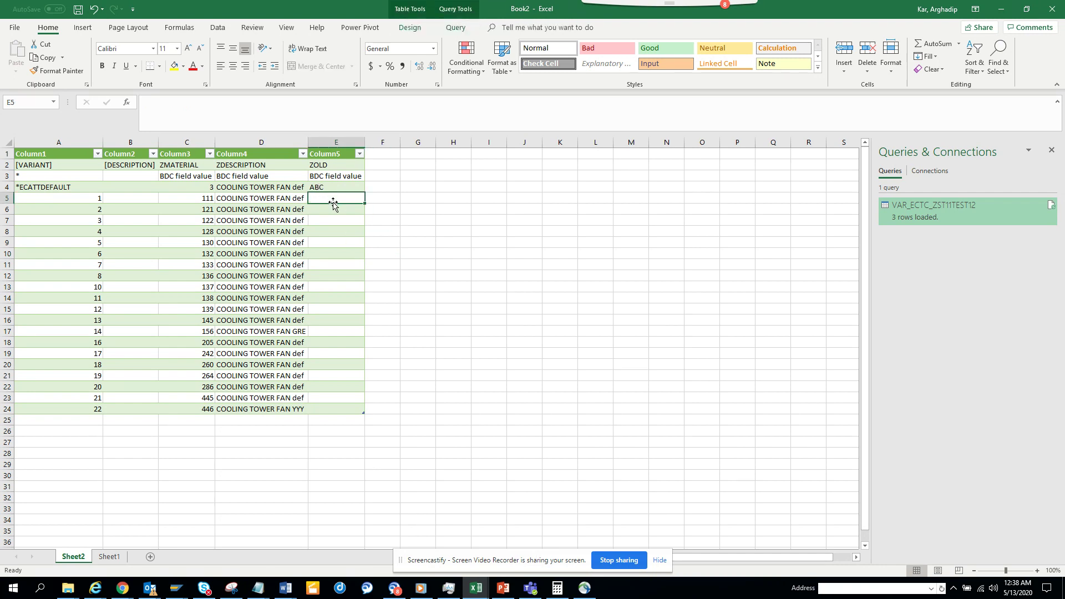
{"action": "type", "text": "DEF"}
{"action": "left_click", "coordinate": [333, 211]}
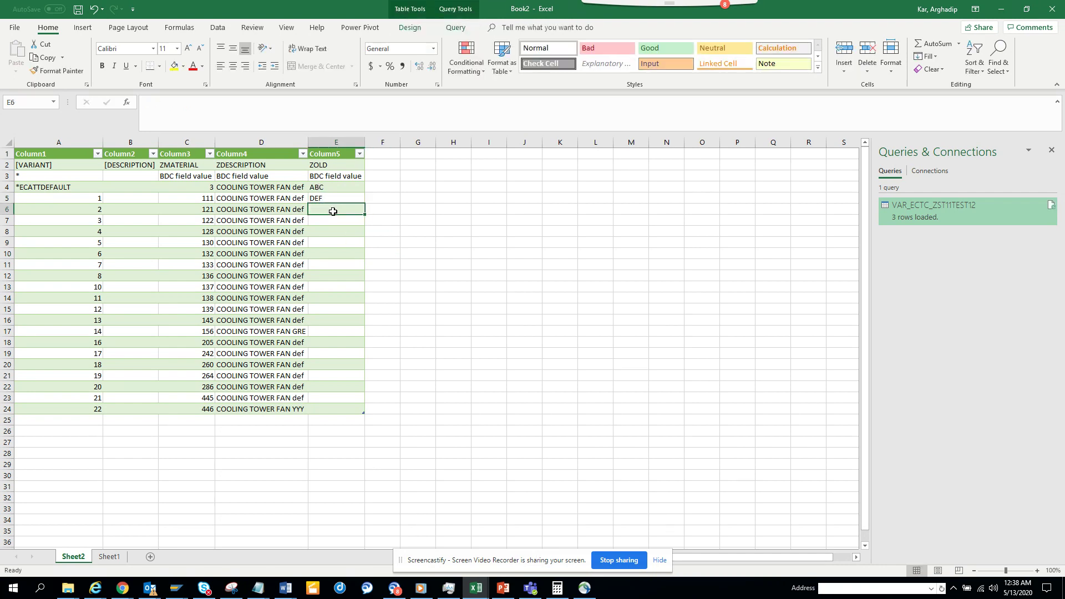
{"action": "type", "text": "GGG"}
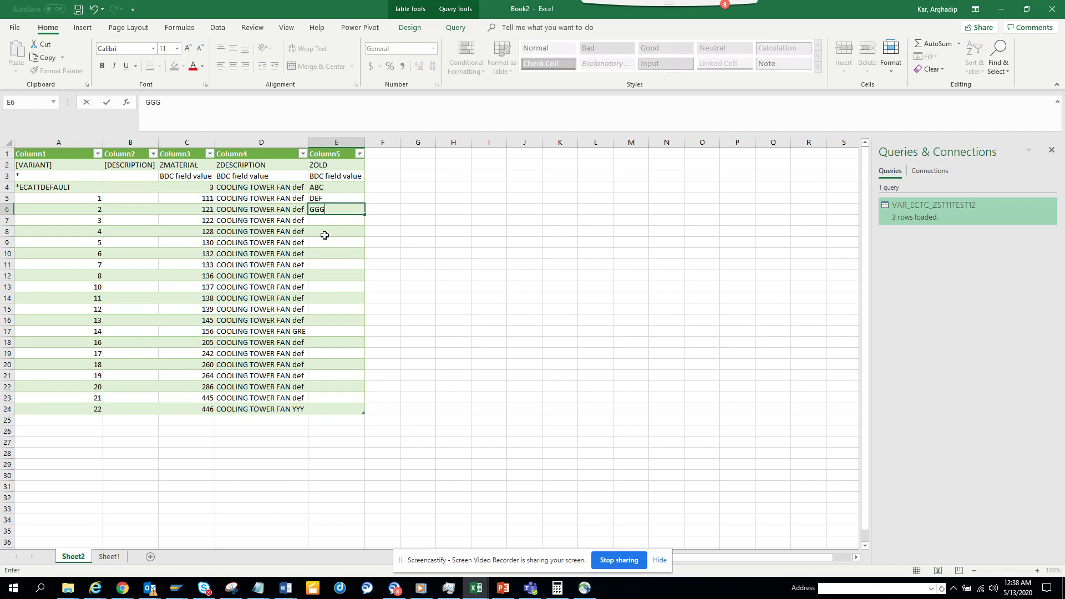
{"action": "left_click", "coordinate": [333, 219]}
{"action": "type", "text": "HH"}
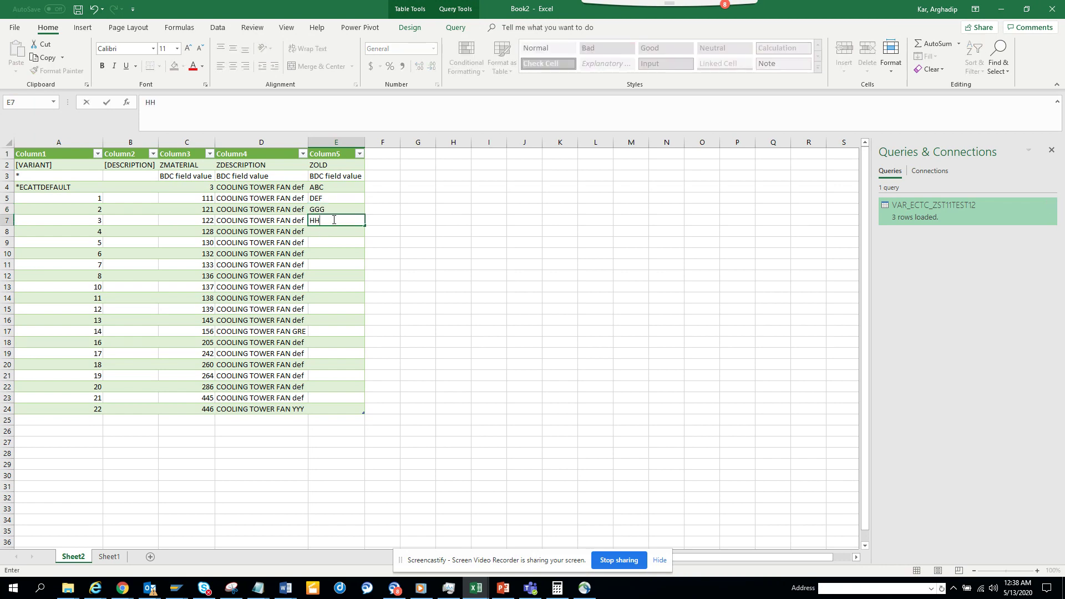
{"action": "type", "text": "H"}
{"action": "key", "text": "Return"}
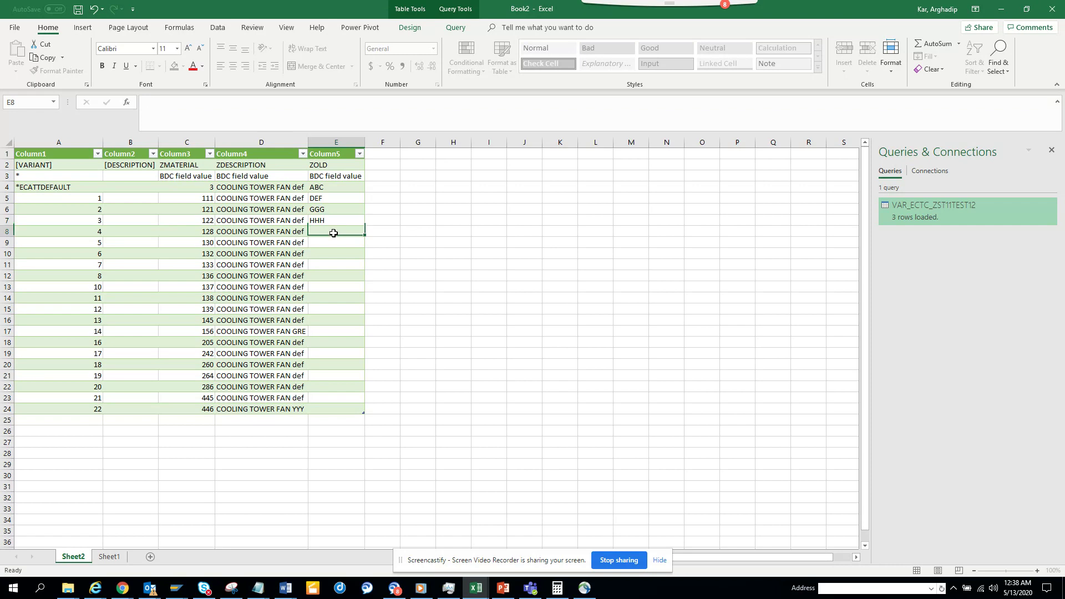
Copy the ZOLD values ABC, DEF, GGG and HHH from E4 to E7 repeatedly into cells E8 to E23.
{"action": "left_click", "coordinate": [338, 189]}
{"action": "key", "text": "ctrl+c"}
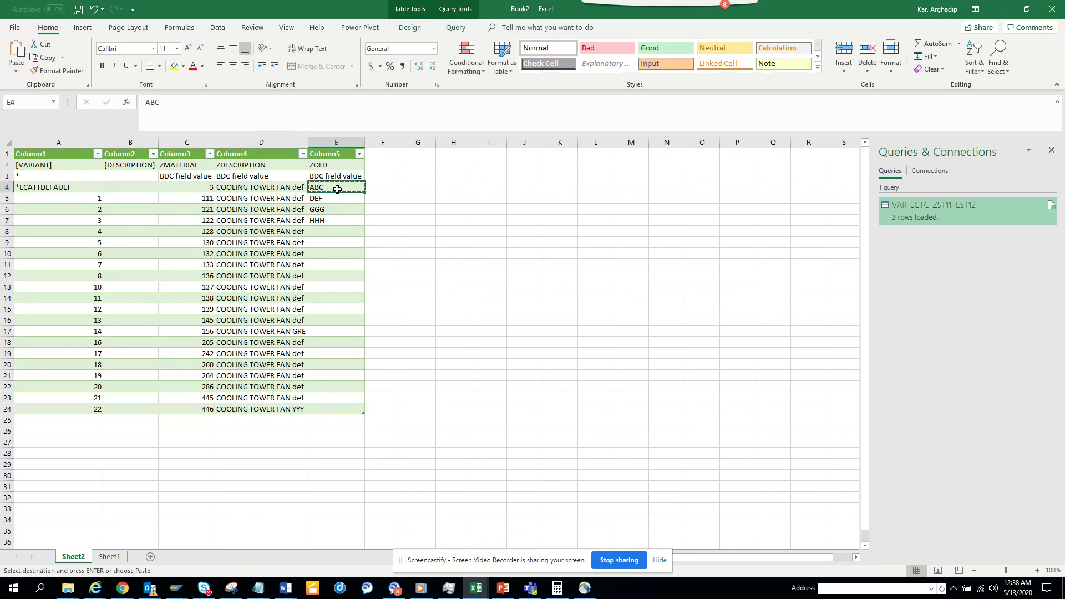
{"action": "left_click_drag", "start_coordinate": [338, 189], "coordinate": [339, 221]}
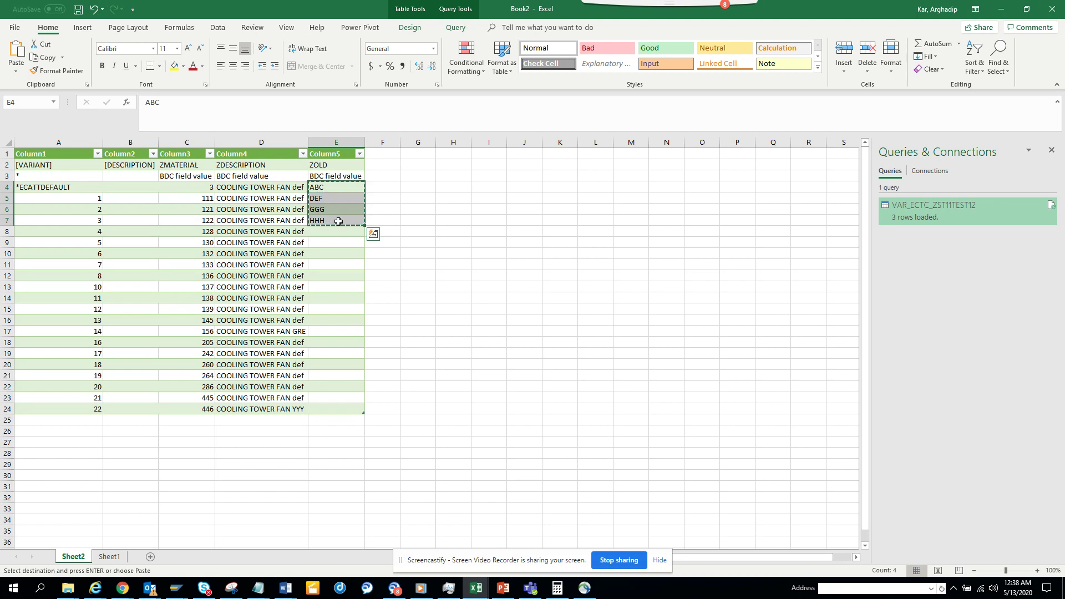
{"action": "left_click", "coordinate": [334, 234]}
{"action": "key", "text": "ctrl+v"}
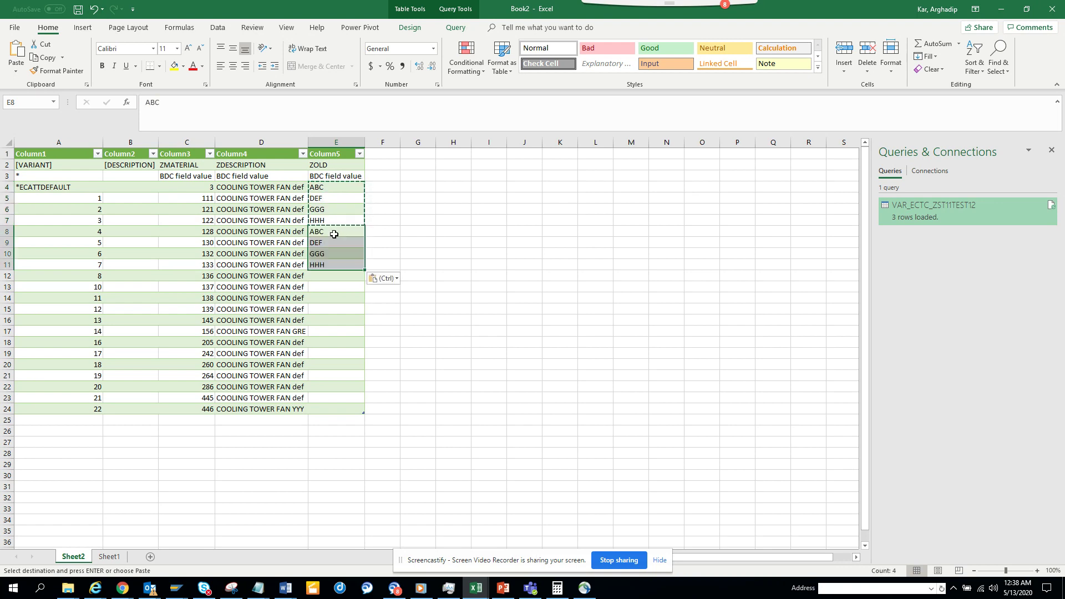
{"action": "left_click", "coordinate": [343, 276]}
{"action": "key", "text": "ctrl+v"}
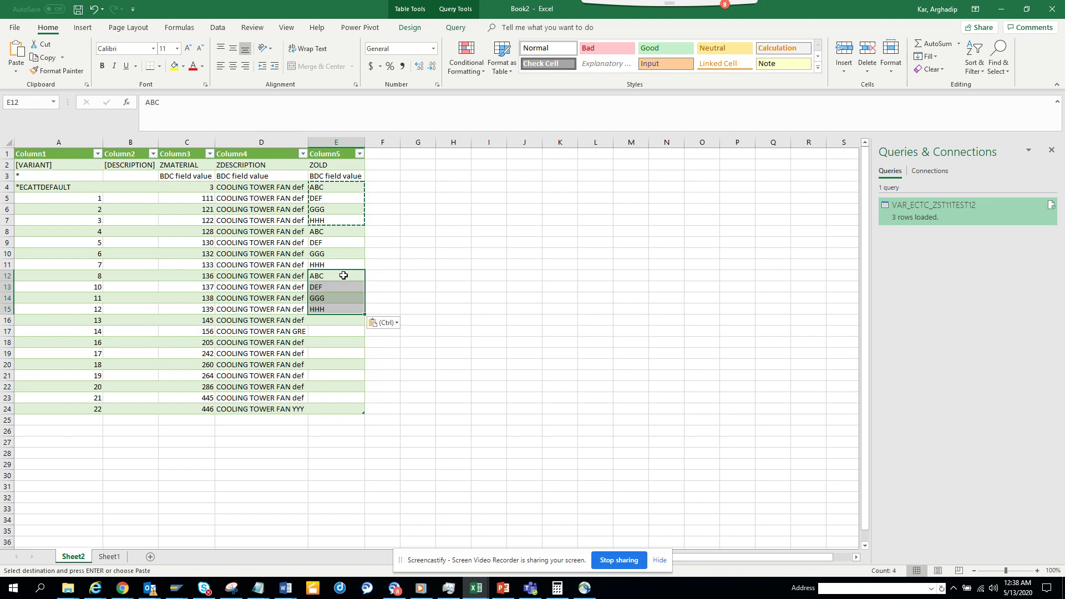
{"action": "left_click", "coordinate": [343, 323]}
{"action": "key", "text": "ctrl+v"}
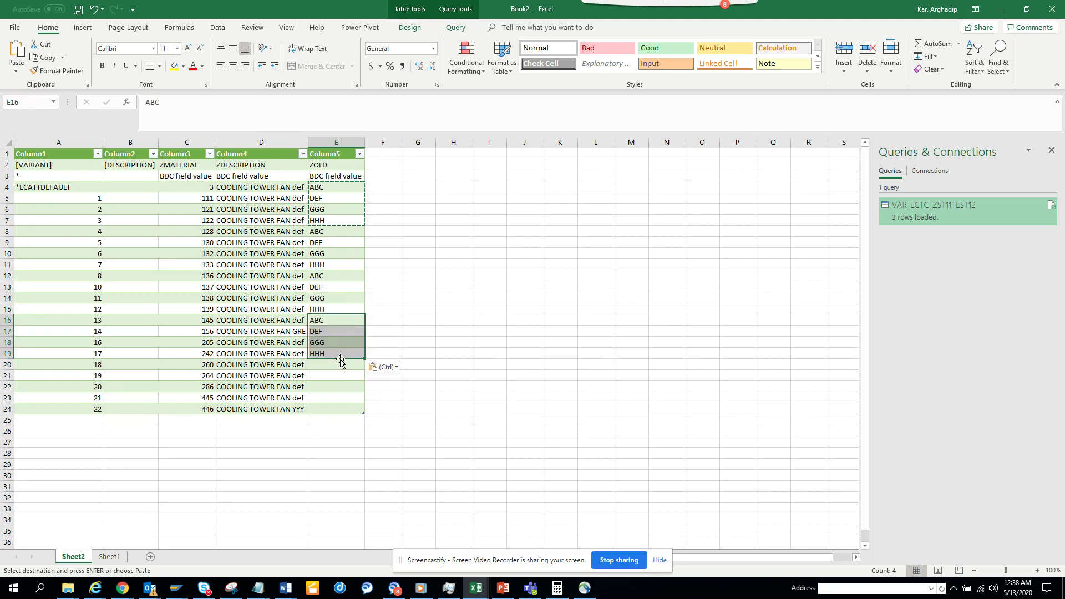
{"action": "left_click", "coordinate": [340, 363]}
{"action": "key", "text": "ctrl+v"}
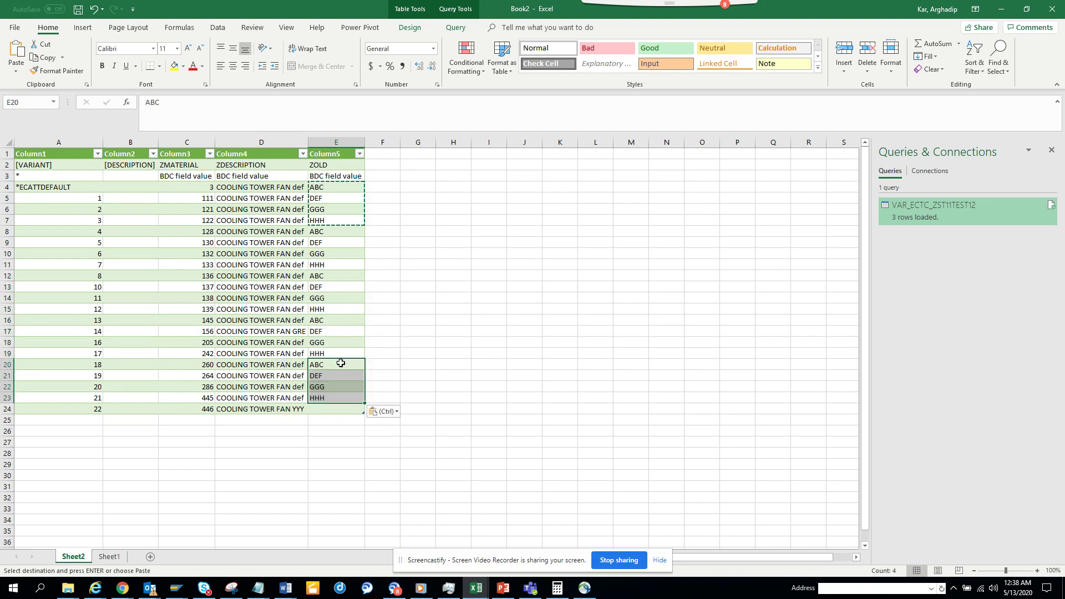
Enter the ZOLD value PPP in cell E24.
{"action": "left_click", "coordinate": [350, 410]}
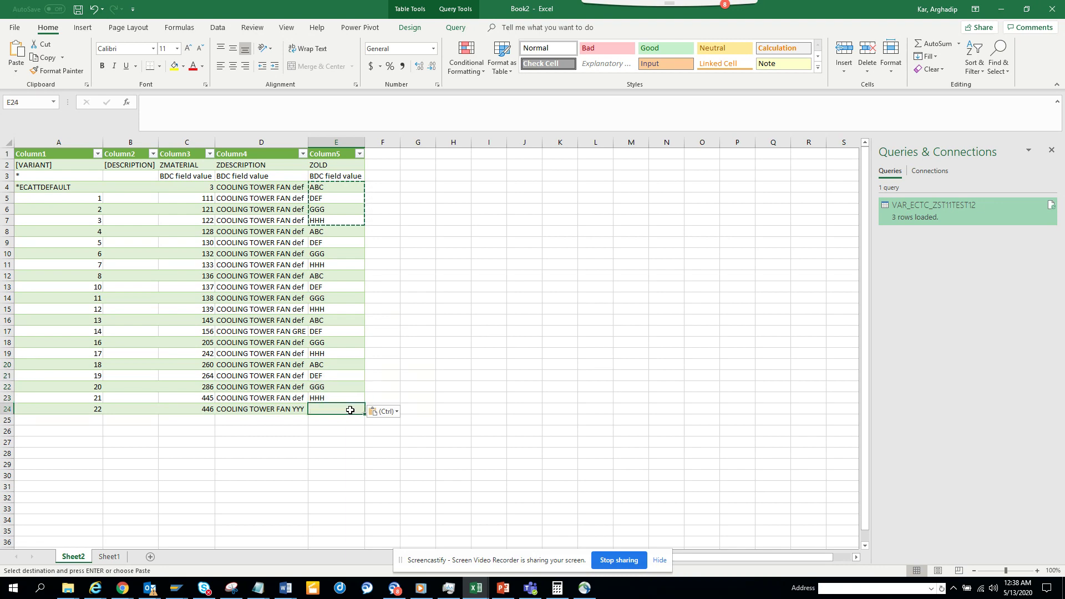
{"action": "type", "text": "H"}
{"action": "key", "text": "BackSpace"}
{"action": "key", "text": "BackSpace"}
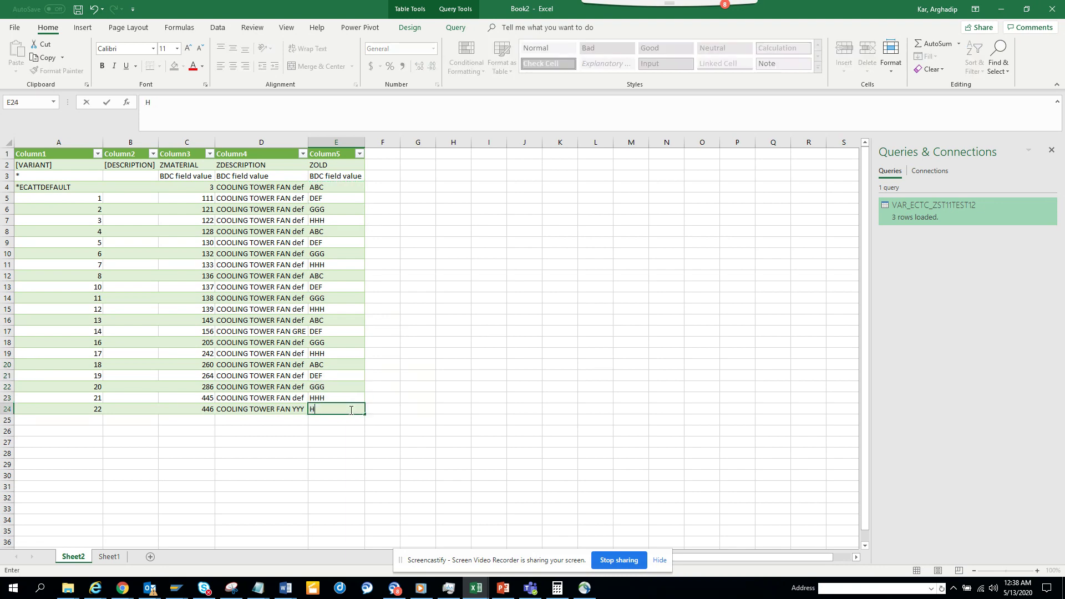
{"action": "type", "text": "PPP"}
{"action": "left_click", "coordinate": [428, 377]}
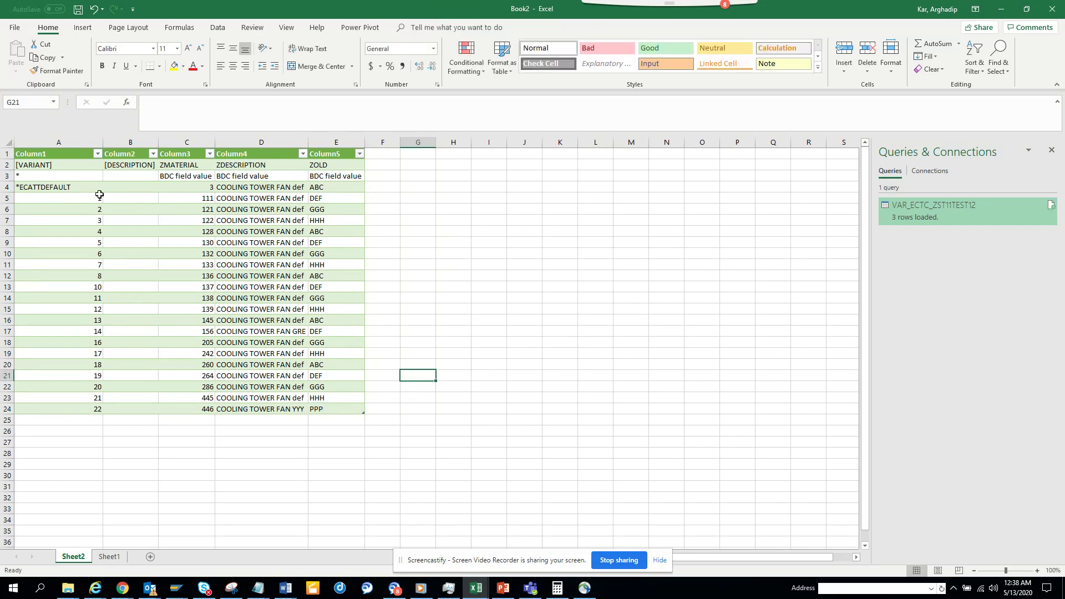
Replace the contents of text file VAR_ECTC_ZST11TEST12 in the SAP GUI folder with Excel range A2 to E24, then save and close it.
{"action": "left_click_drag", "start_coordinate": [54, 167], "coordinate": [358, 415]}
{"action": "key", "text": "ctrl+c"}
{"action": "left_click", "coordinate": [67, 589]}
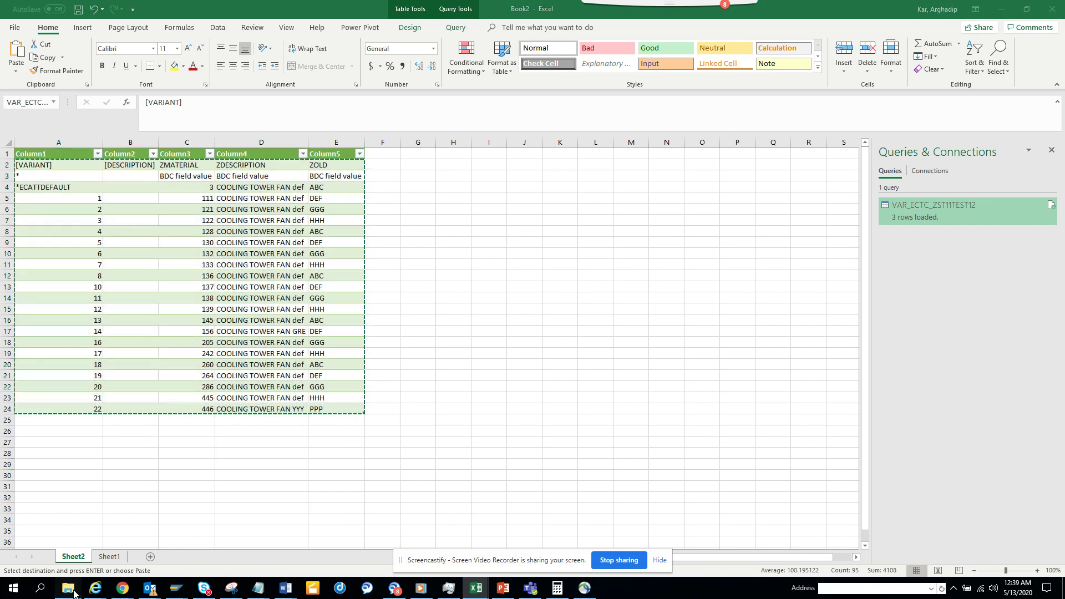
{"action": "left_click", "coordinate": [260, 548]}
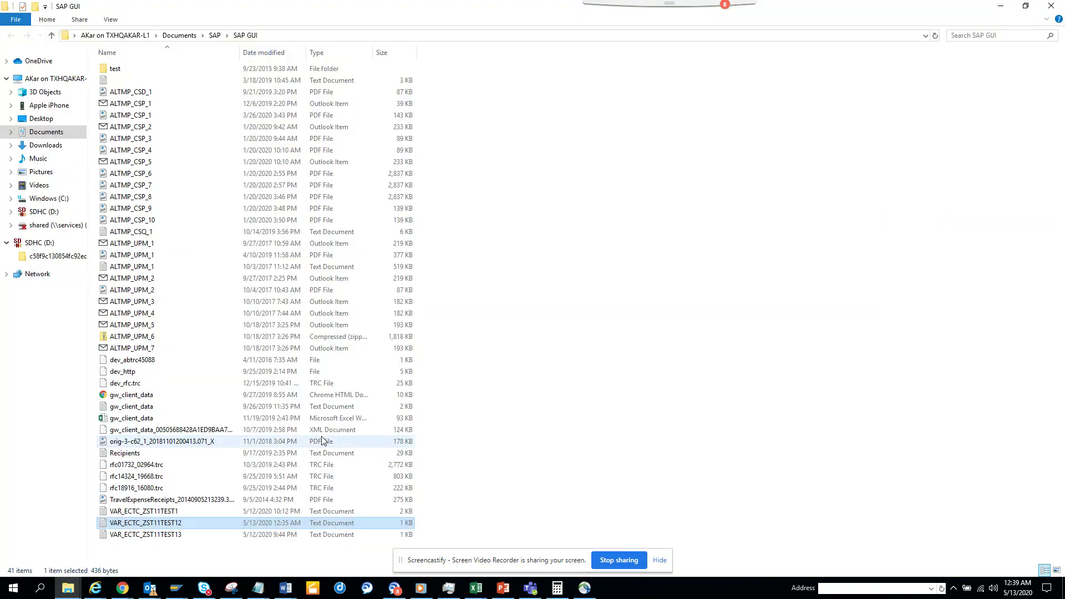
{"action": "double_click", "coordinate": [183, 524]}
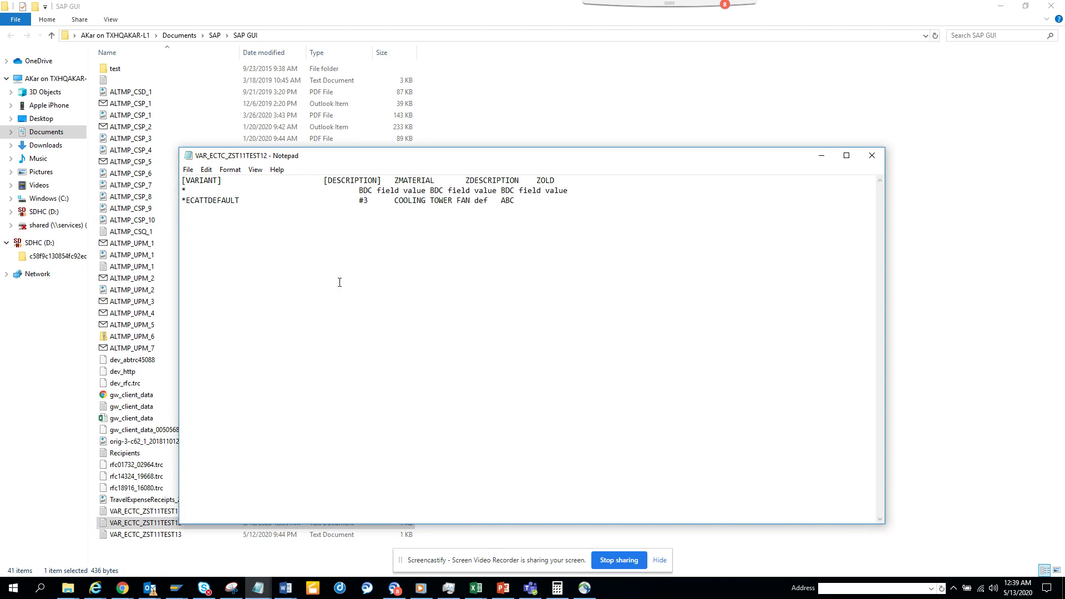
{"action": "key", "text": "ctrl+a"}
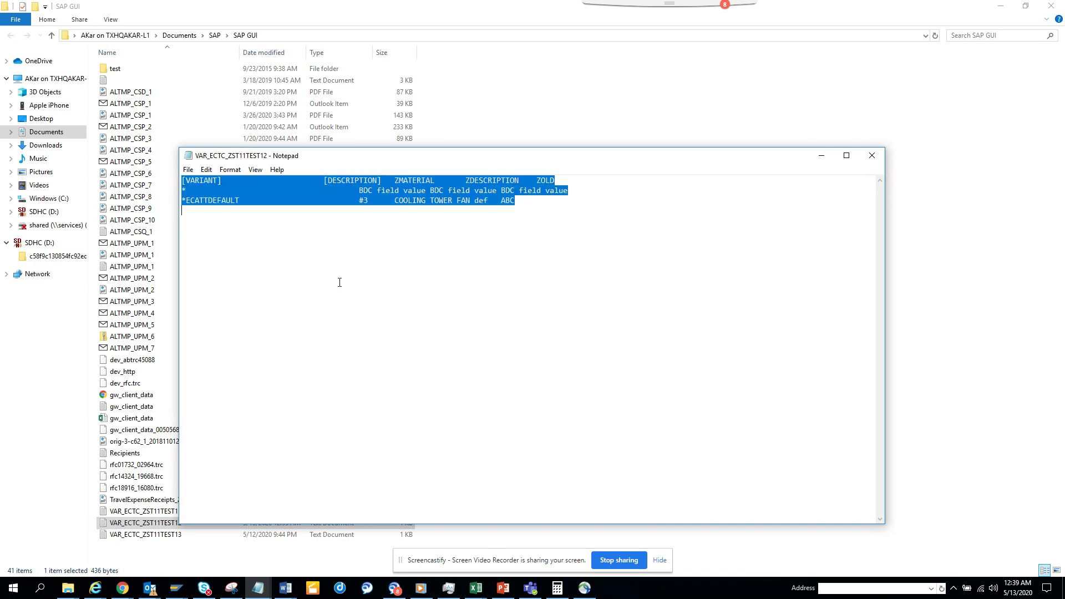
{"action": "key", "text": "ctrl+v"}
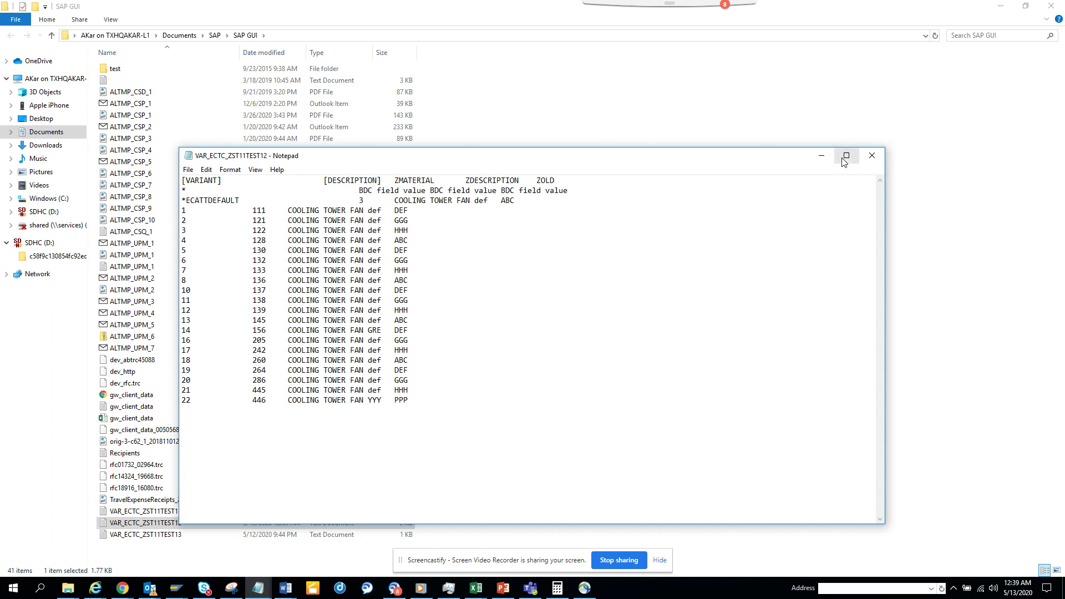
{"action": "left_click", "coordinate": [872, 156]}
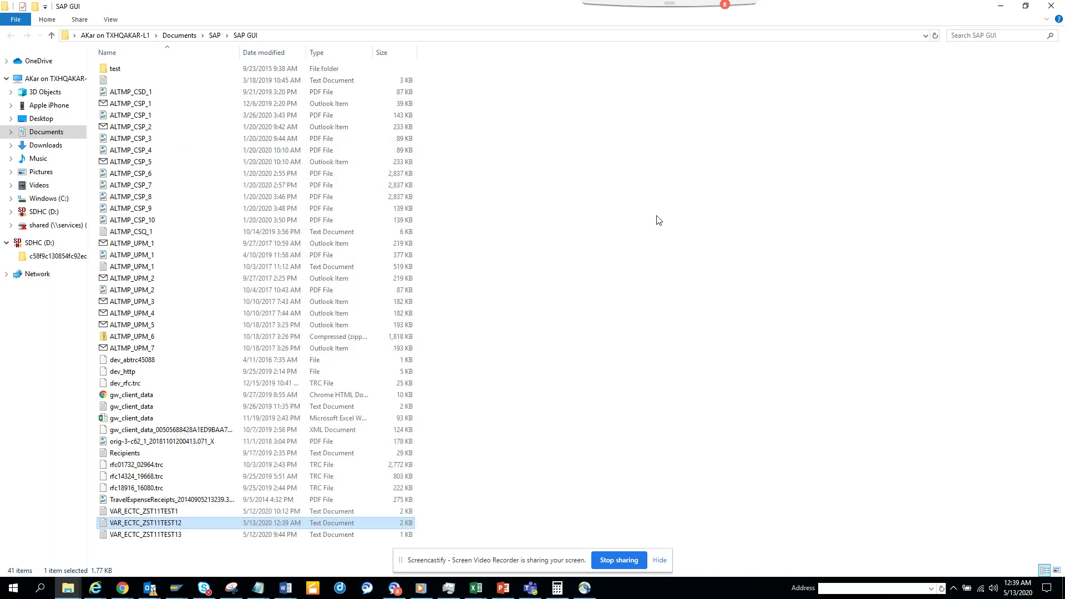
Switch to SAP and set test configuration ZST11TEST12 to use external variants from file VAR_ECTC_ZST11TEST12.TXT.
{"action": "key", "text": "alt+Tab"}
{"action": "key", "text": "alt+Tab"}
{"action": "key", "text": "alt+Tab"}
{"action": "key", "text": "alt+Tab"}
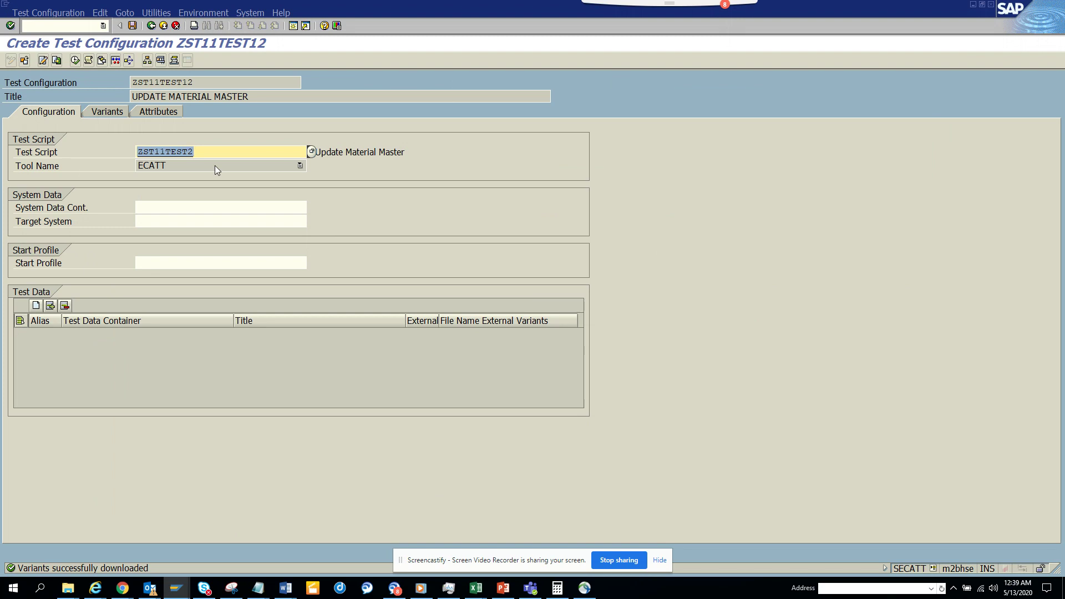
{"action": "left_click", "coordinate": [121, 109]}
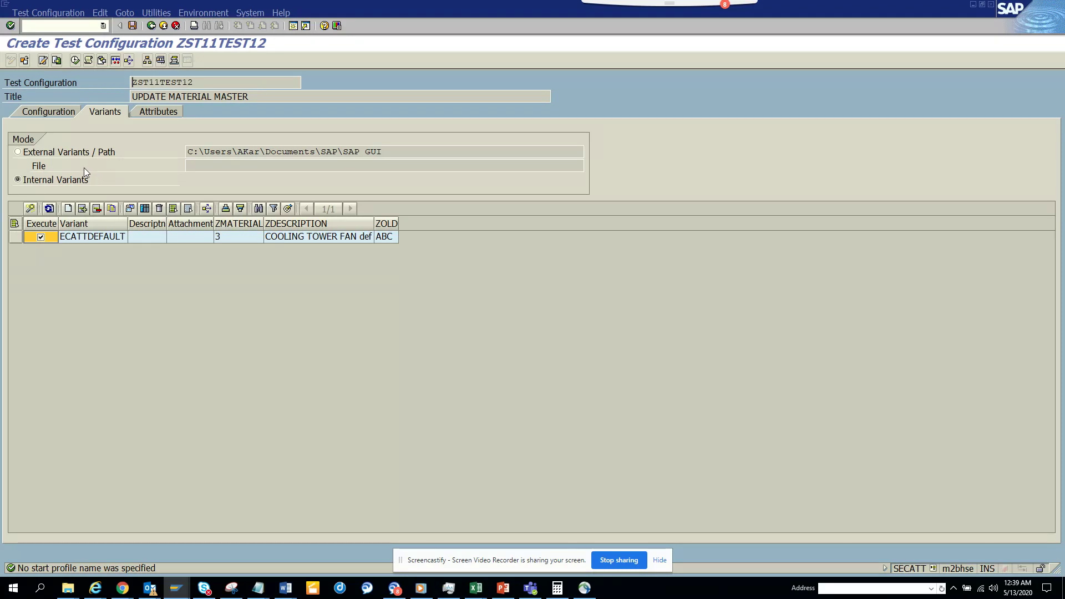
{"action": "left_click", "coordinate": [91, 155]}
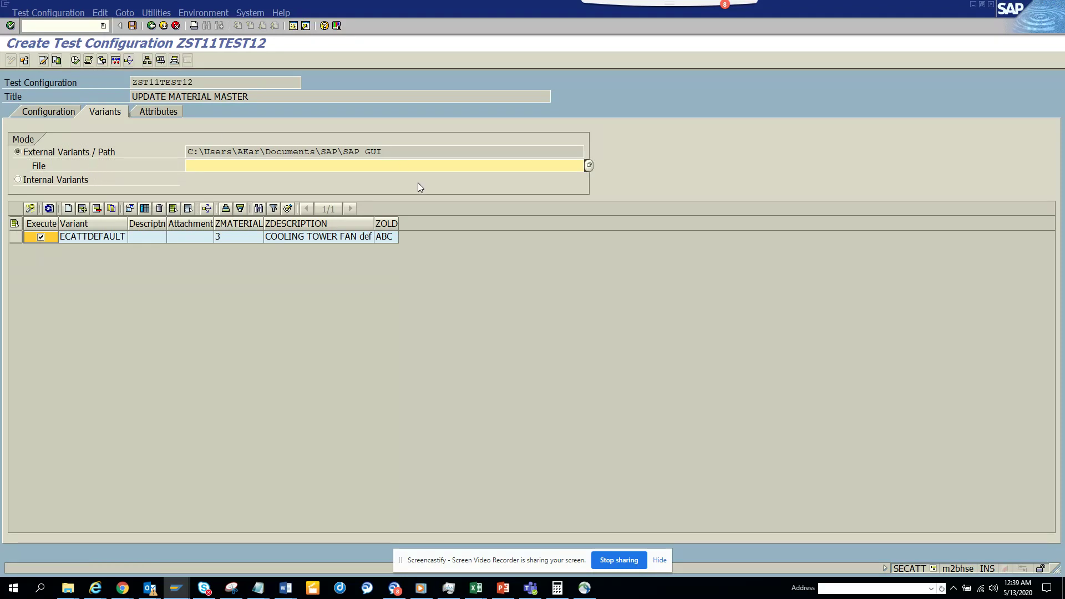
{"action": "left_click", "coordinate": [588, 165]}
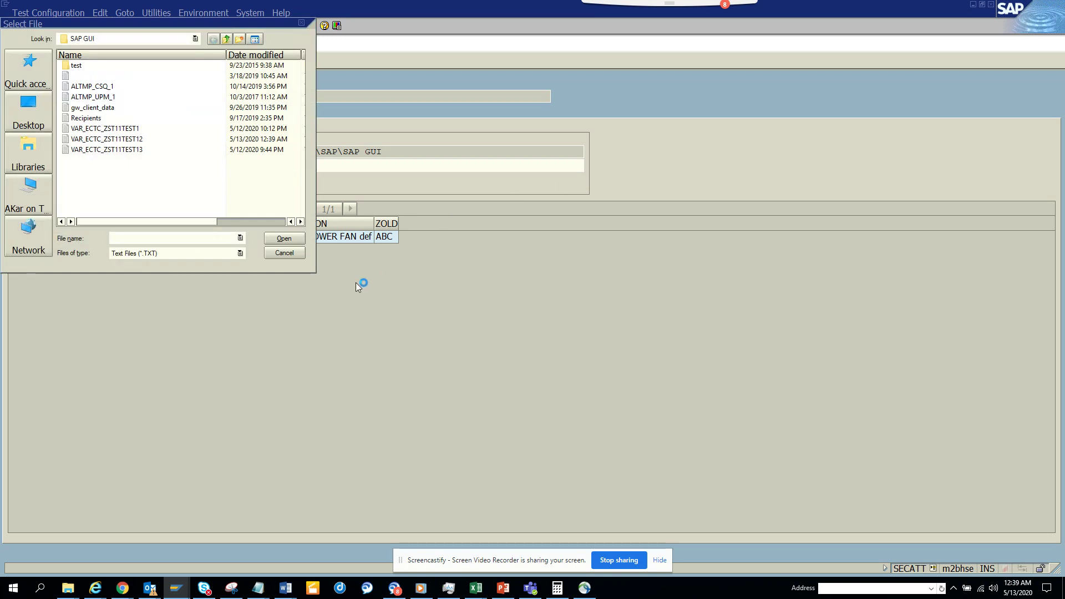
{"action": "left_click", "coordinate": [120, 143]}
{"action": "double_click", "coordinate": [119, 141]}
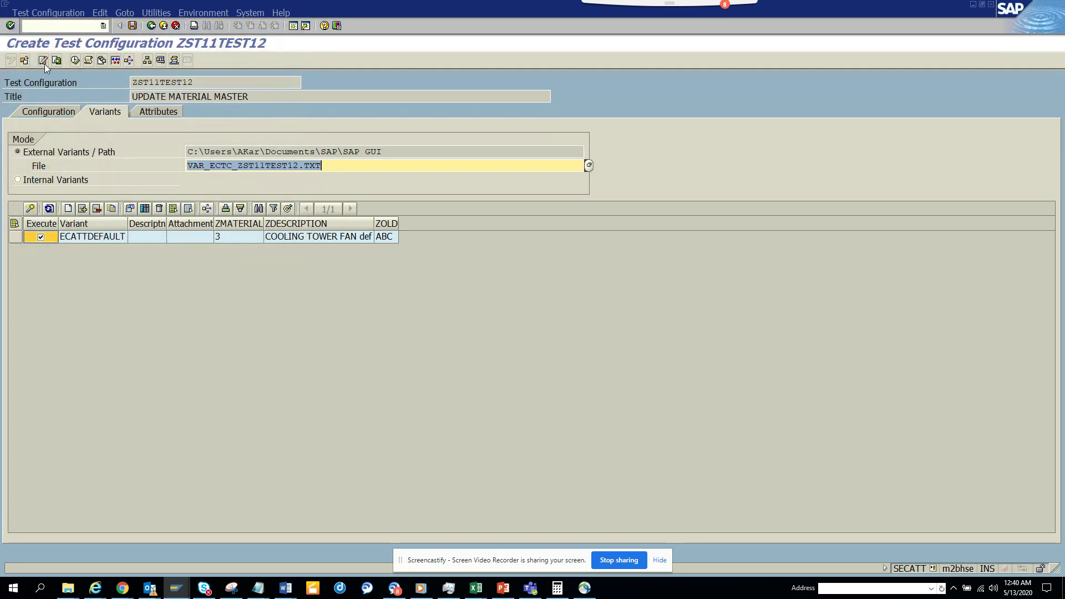
Save test configuration ZST11TEST12 in package $TMP, check its variant start options and execute it.
{"action": "left_click", "coordinate": [76, 61]}
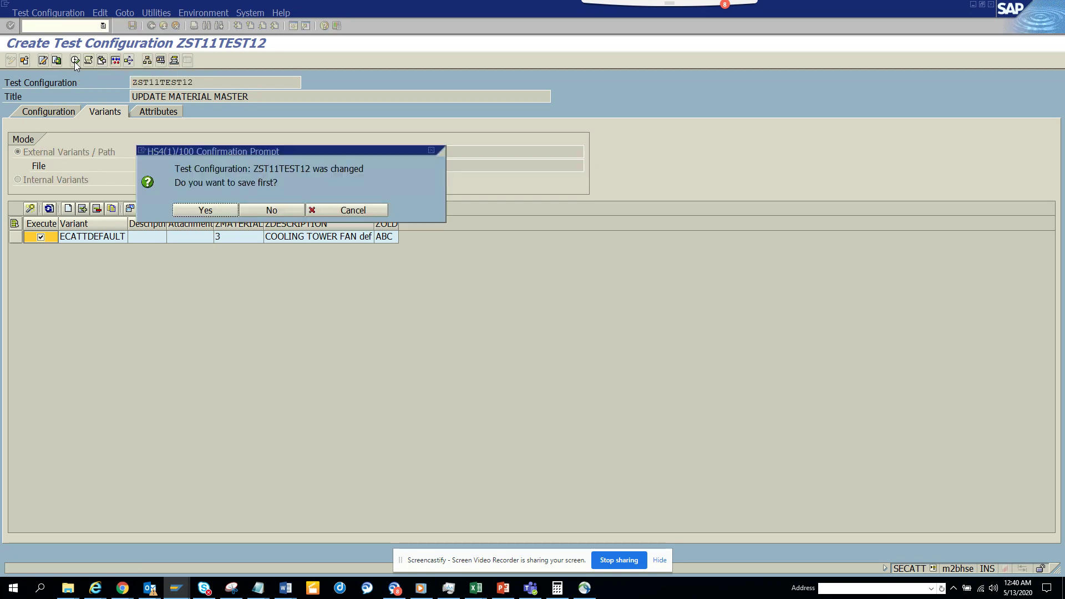
{"action": "left_click", "coordinate": [205, 210]}
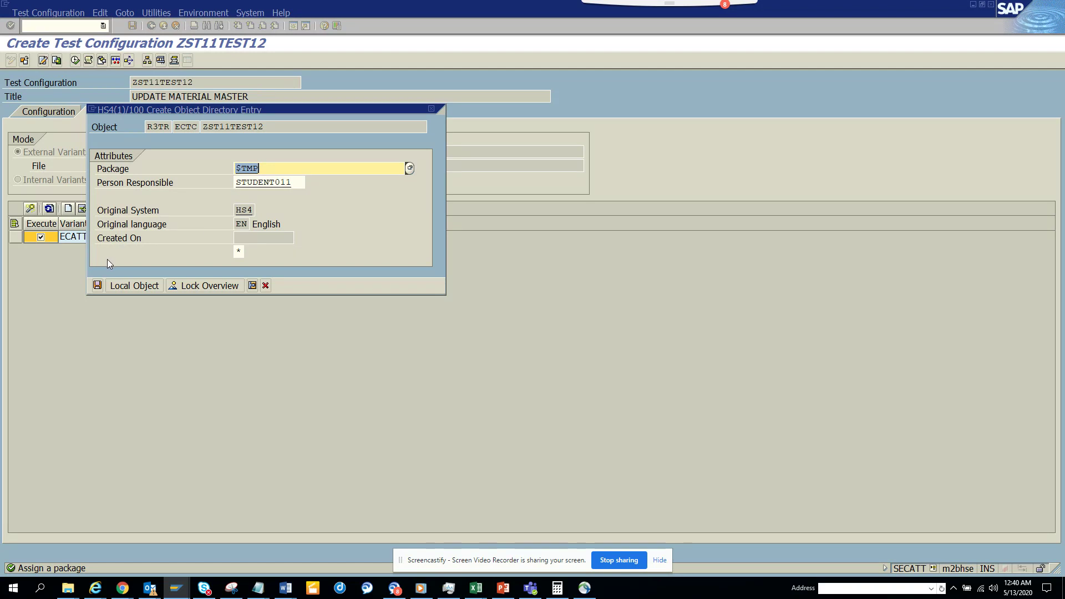
{"action": "left_click", "coordinate": [97, 286]}
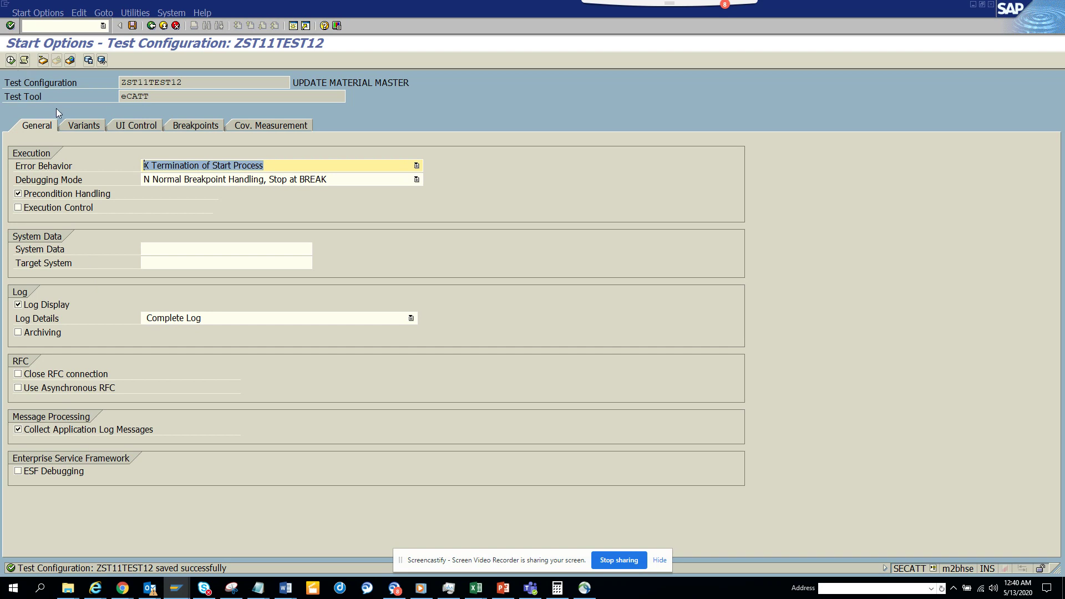
{"action": "left_click", "coordinate": [67, 125]}
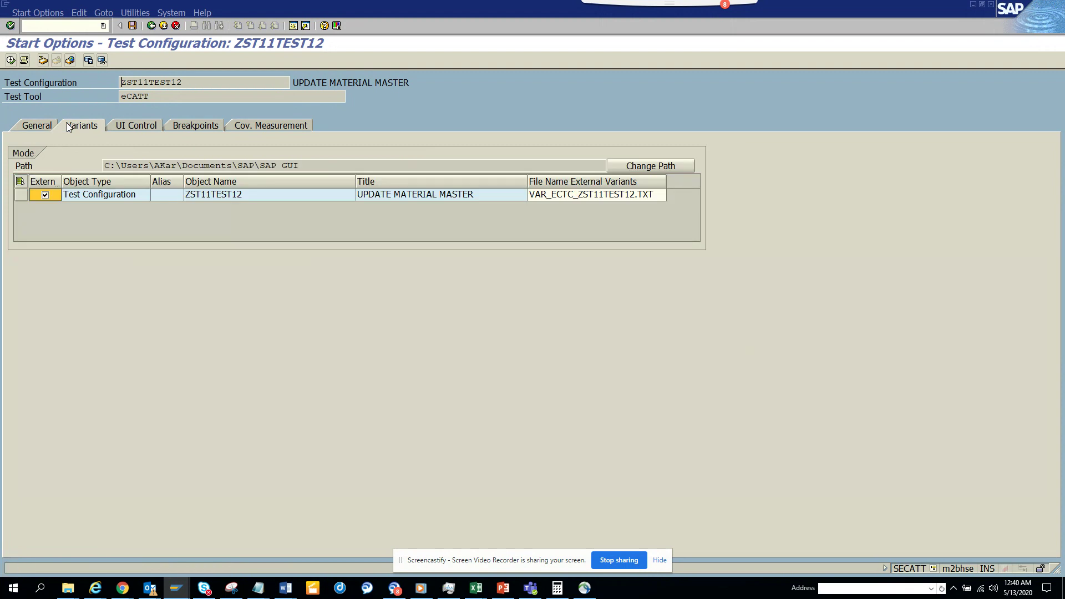
{"action": "left_click", "coordinate": [12, 60]}
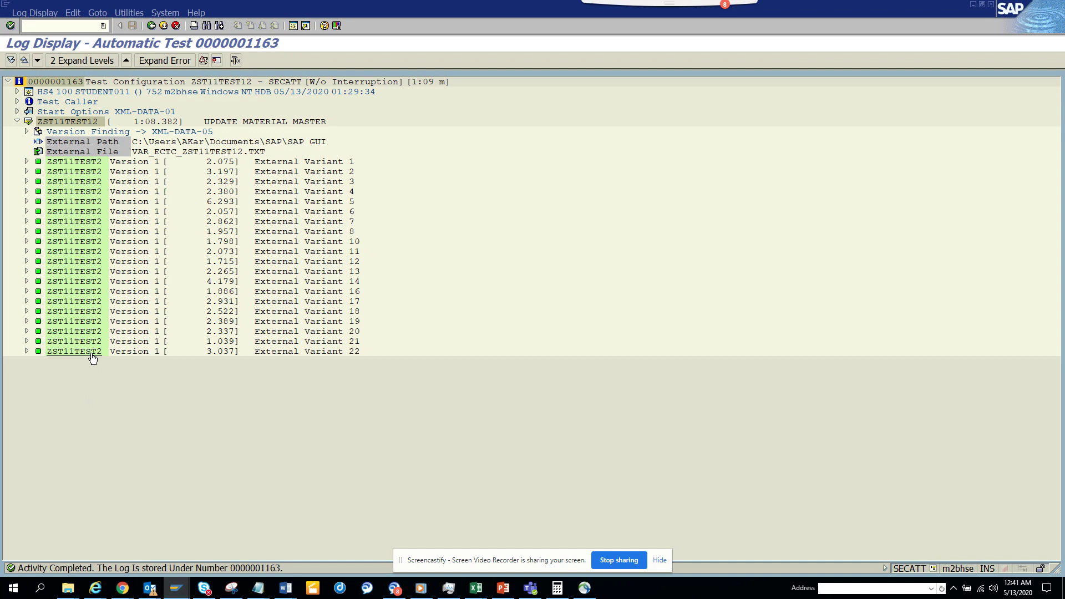
Switch to the Data Browser list of table MARA and copy the material numbers from 111 to 446.
{"action": "key", "text": "alt+Tab"}
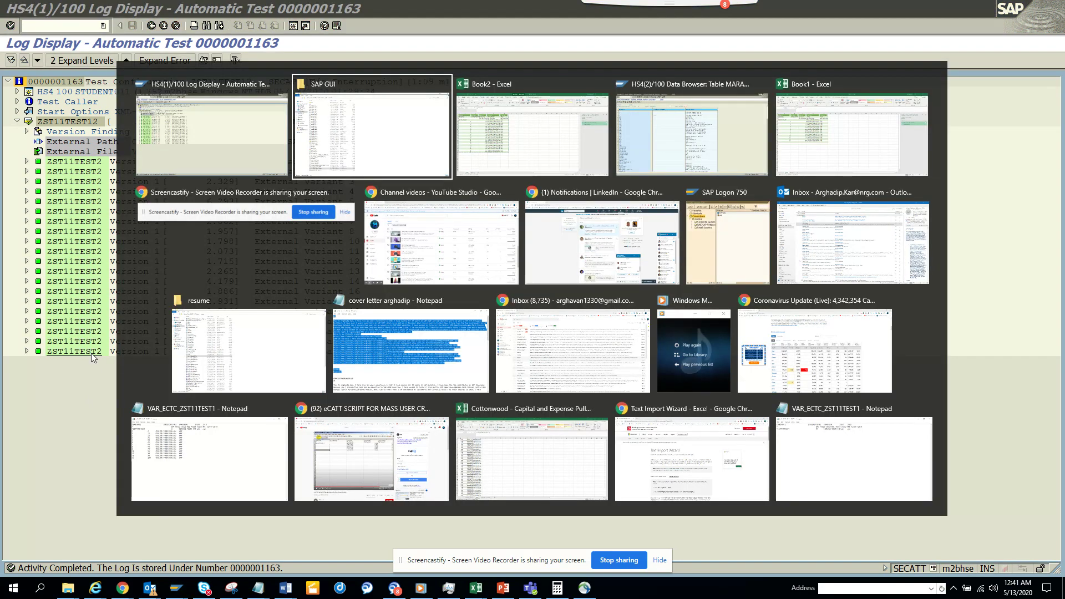
{"action": "key", "text": "alt+Tab"}
{"action": "key", "text": "alt+Tab"}
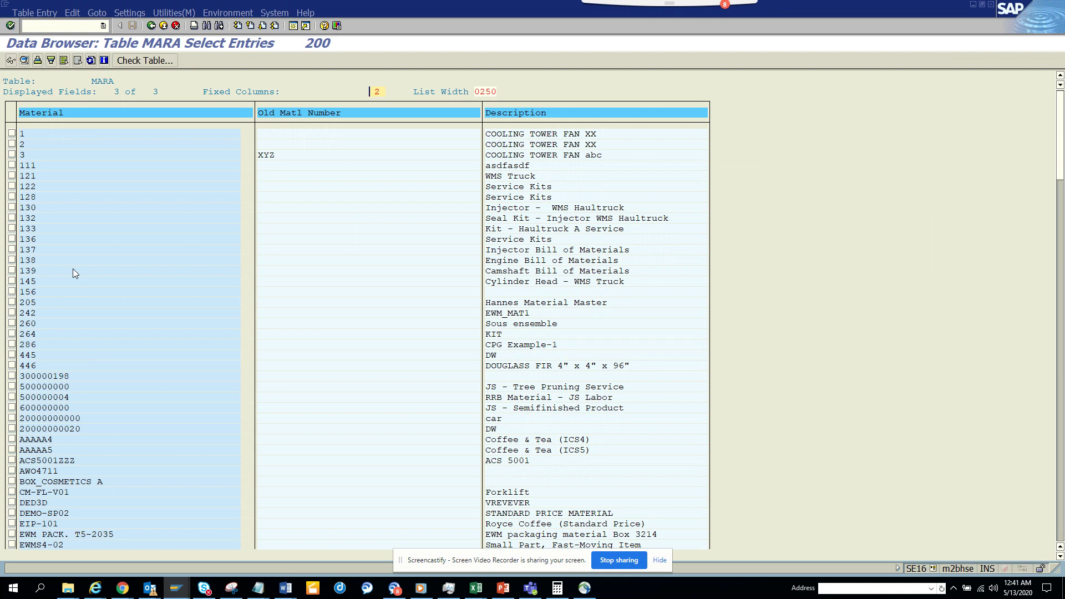
{"action": "key", "text": "ctrl+y"}
{"action": "mouse_move", "coordinate": [20, 164]}
{"action": "left_mouse_down"}
{"action": "mouse_move", "coordinate": [72, 290]}
{"action": "mouse_move", "coordinate": [68, 363]}
{"action": "left_mouse_up"}
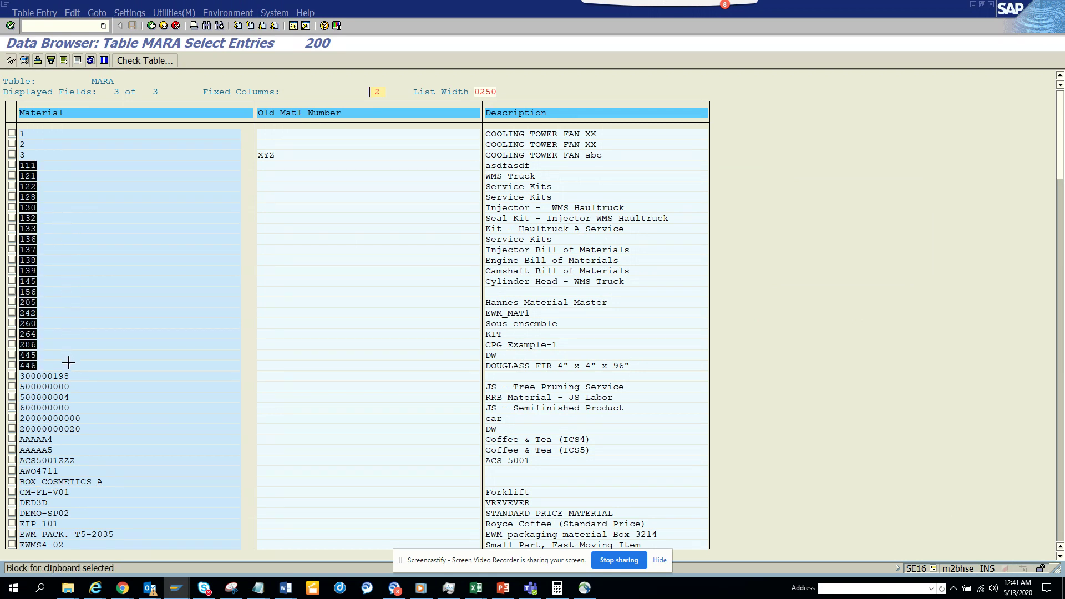
{"action": "key", "text": "ctrl+c"}
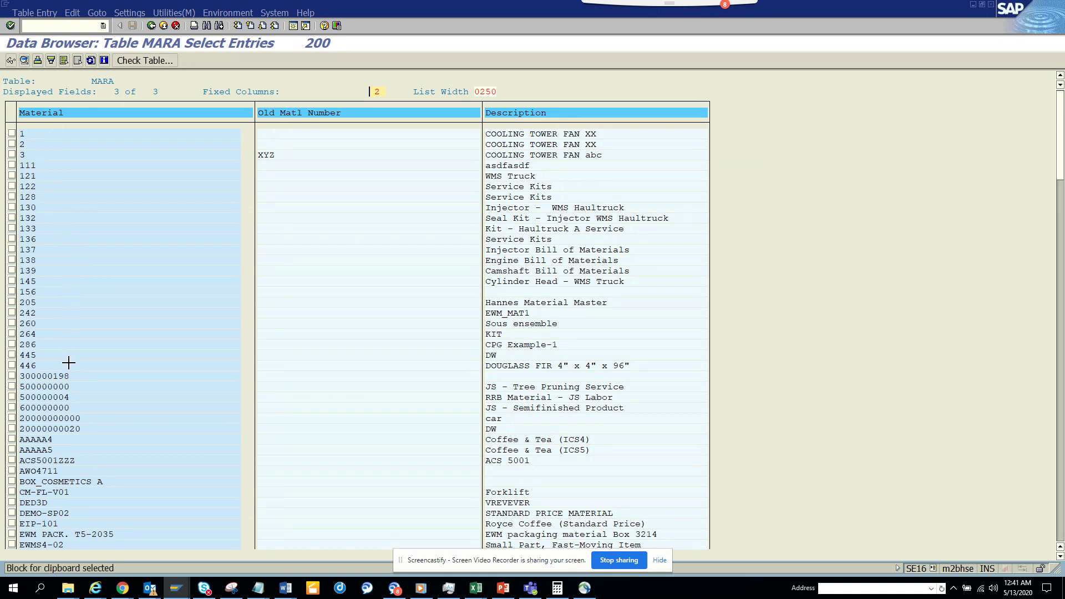
Display the MARA entries for only the copied material numbers to check their old material numbers and descriptions, then return to the test log.
{"action": "left_click", "coordinate": [151, 25]}
{"action": "left_click", "coordinate": [447, 97]}
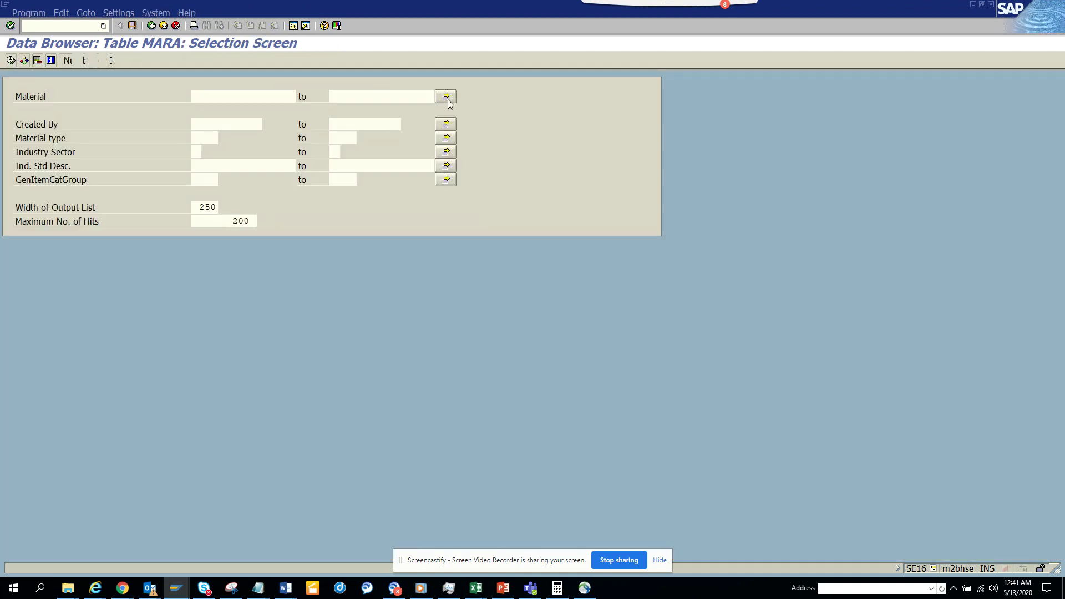
{"action": "left_click", "coordinate": [222, 300]}
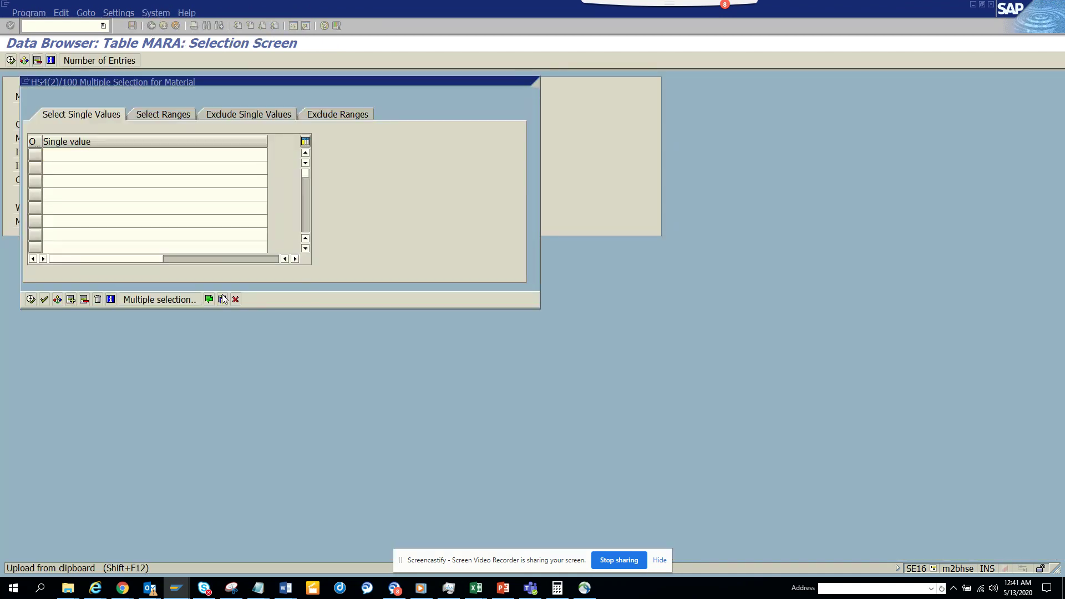
{"action": "left_click", "coordinate": [45, 299]}
{"action": "left_click", "coordinate": [10, 60]}
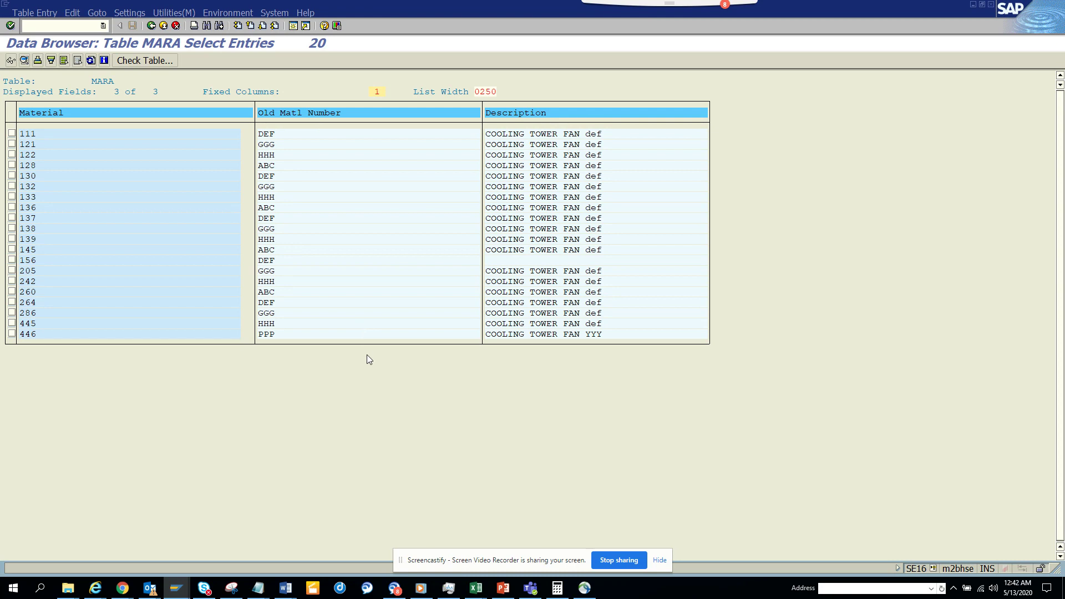
{"action": "key", "text": "alt+Tab"}
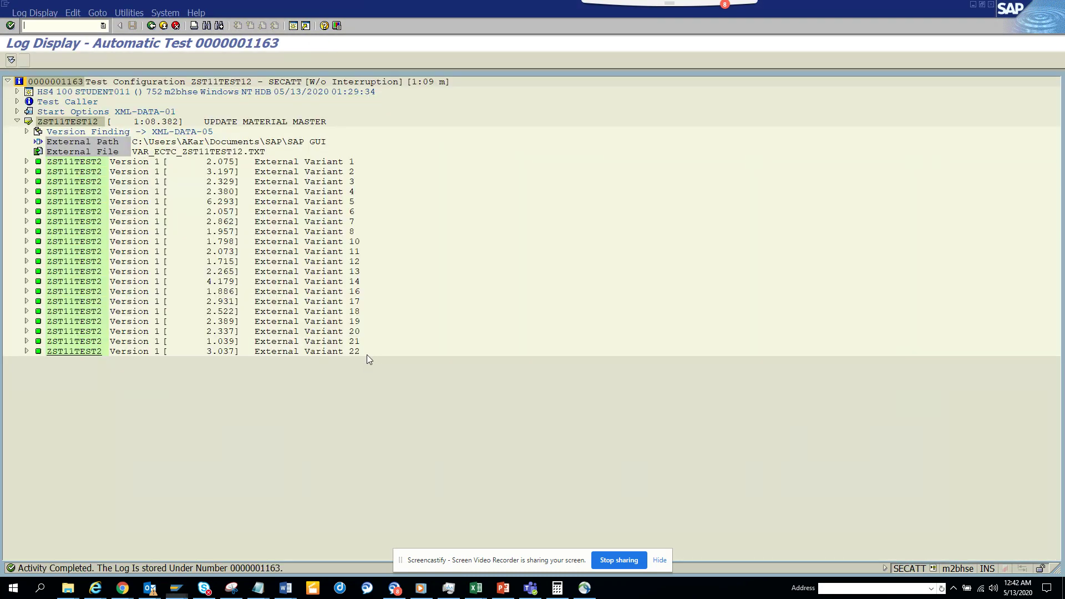